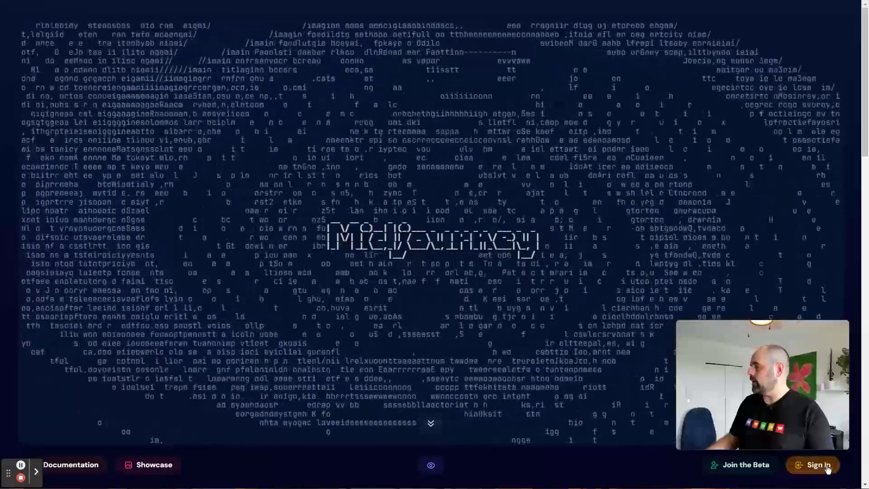
Sign in to Midjourney through Discord and authorize the Midjourney Bot's access to the account
left_click(827, 469)
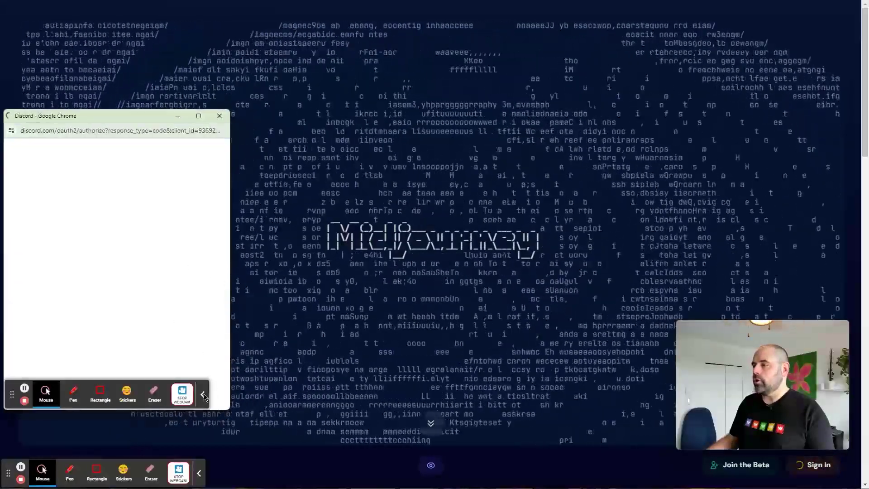
left_click(199, 473)
scroll(130, 304, "down", 3)
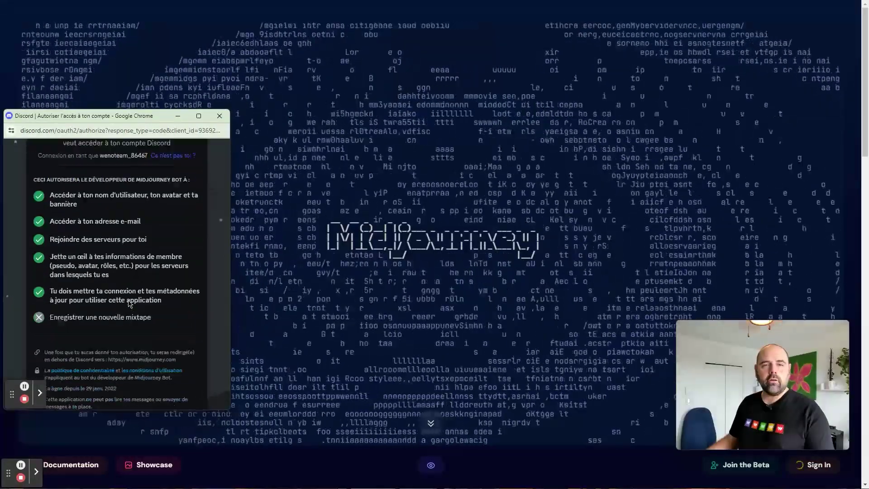
left_click(181, 395)
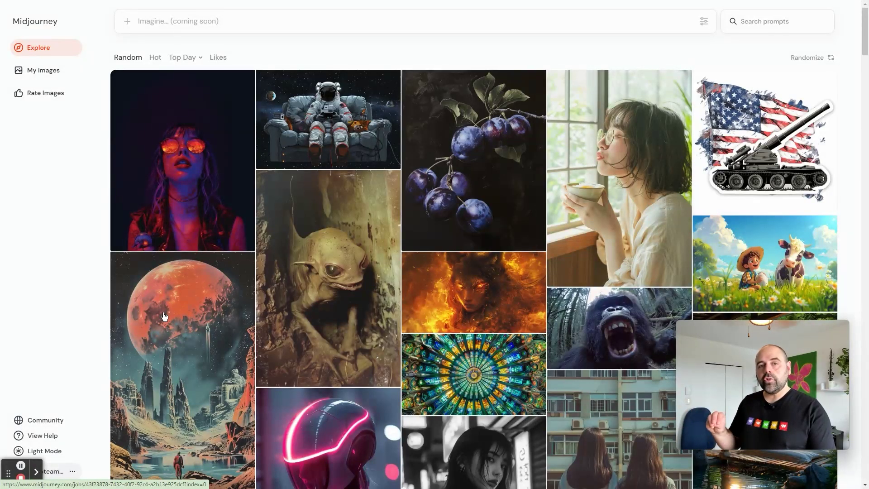
Go to the Midjourney community on Discord and accept the invitation to join its server
scroll(165, 316, "down", 1)
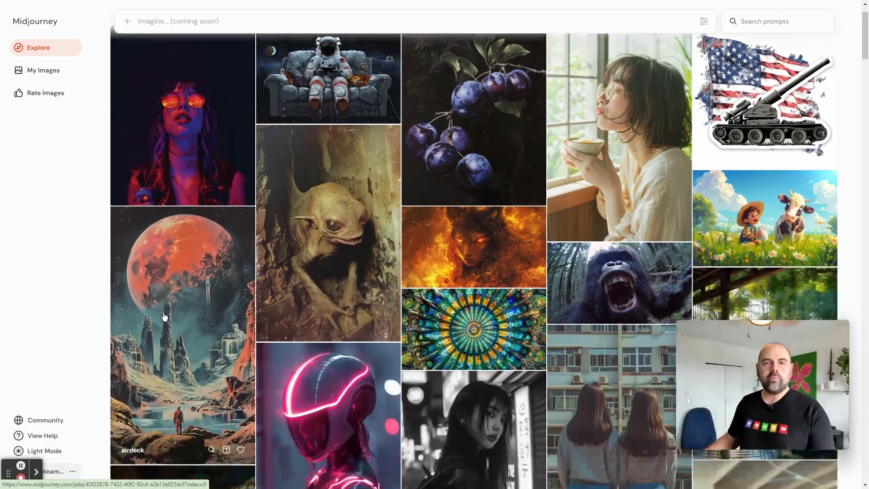
scroll(193, 232, "up", 1)
mouse_move(196, 230)
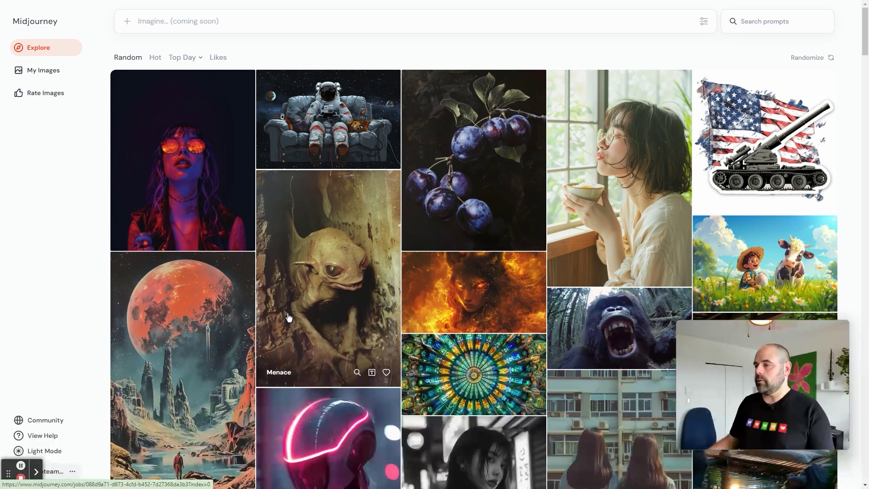
left_click(50, 422)
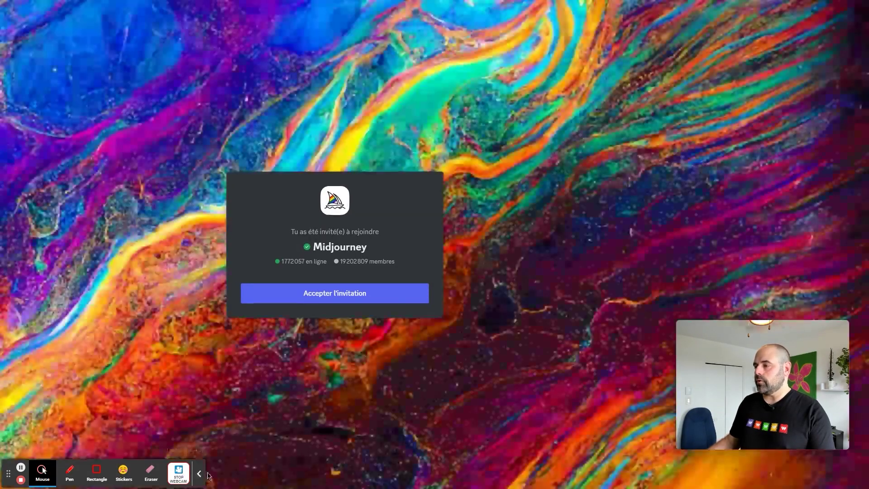
left_click(199, 474)
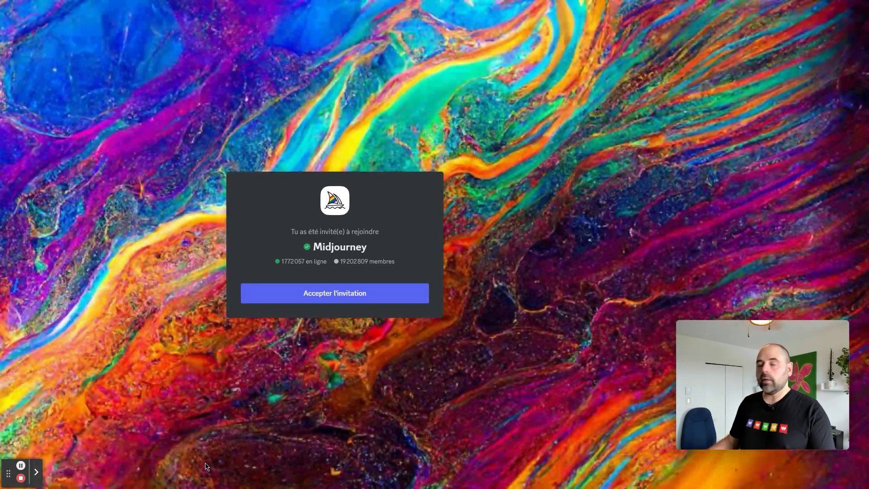
left_click(337, 299)
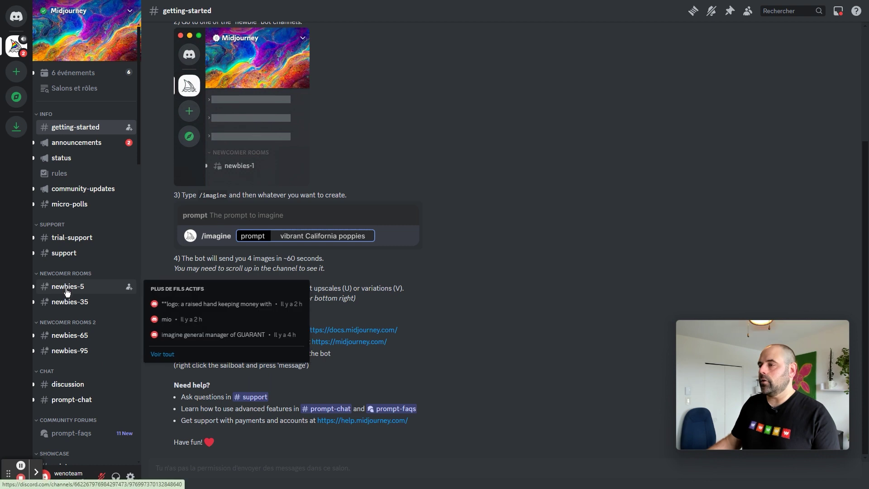
Open the newbies-35 newcomer room of the Midjourney server, ready for writing a message
mouse_move(63, 306)
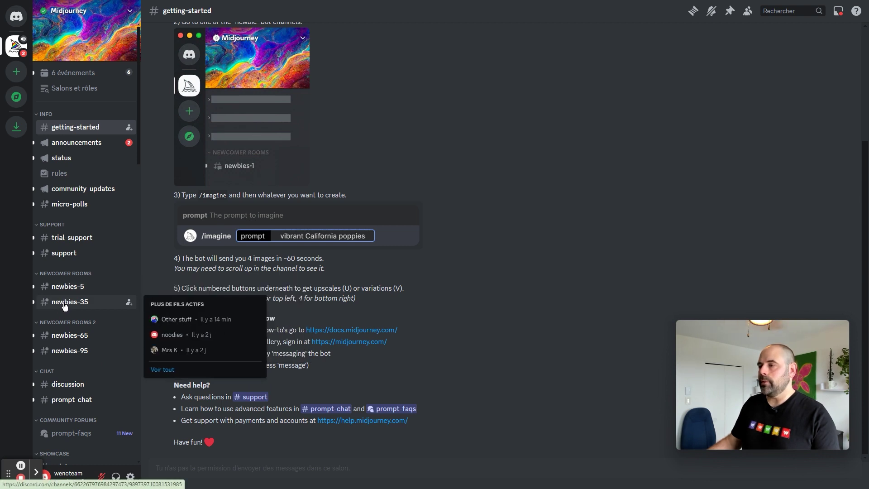
left_click(79, 302)
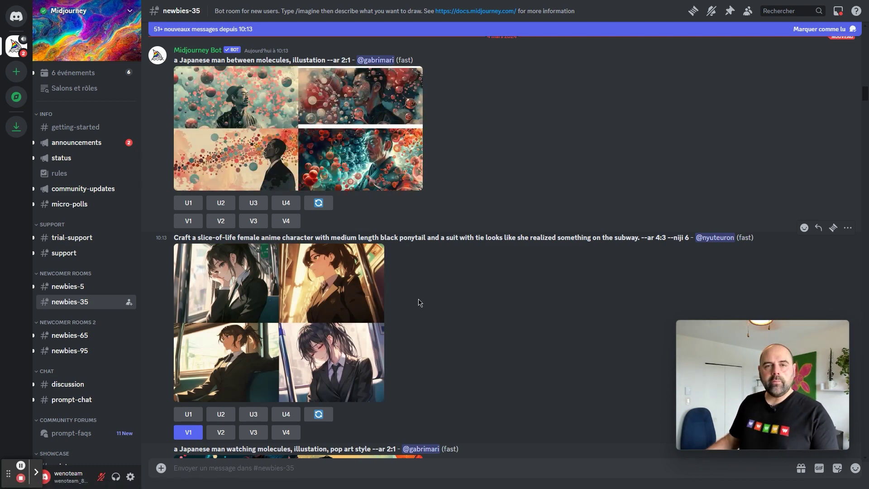
left_click(222, 466)
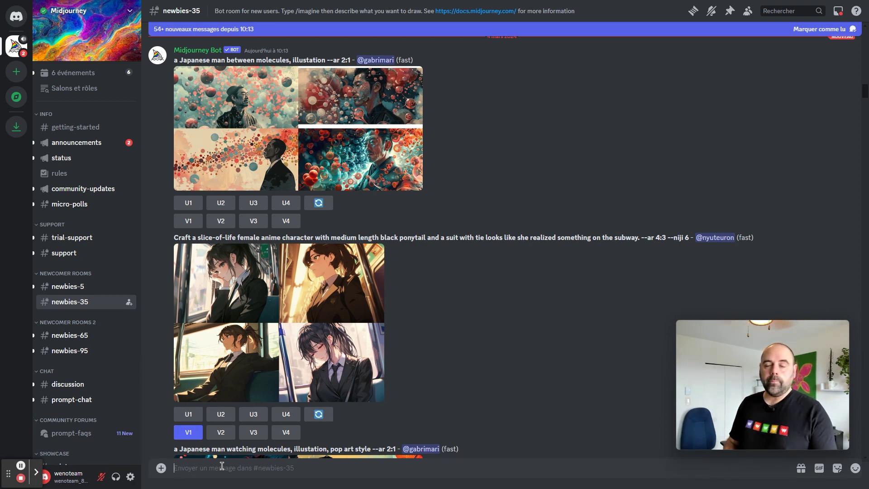
Find a Midjourney Bot post in the newbies-35 channel and open a private message conversation with the bot
scroll(269, 339, "down", 10)
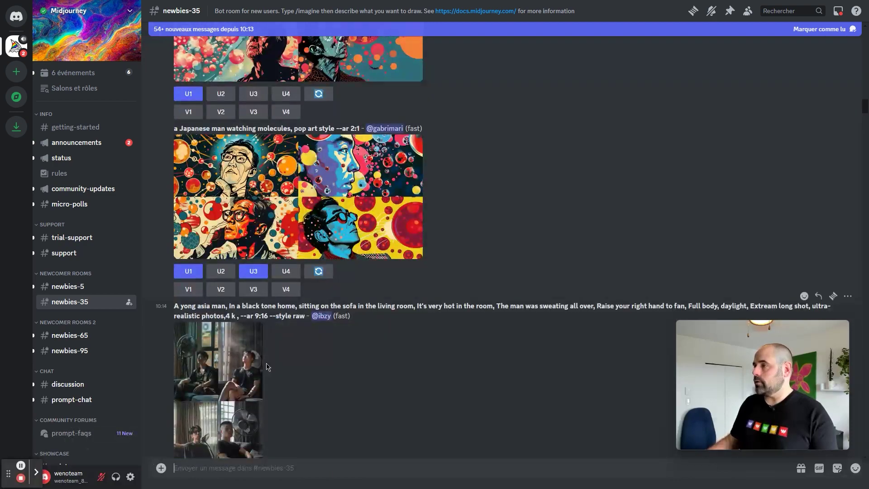
scroll(305, 218, "down", 10)
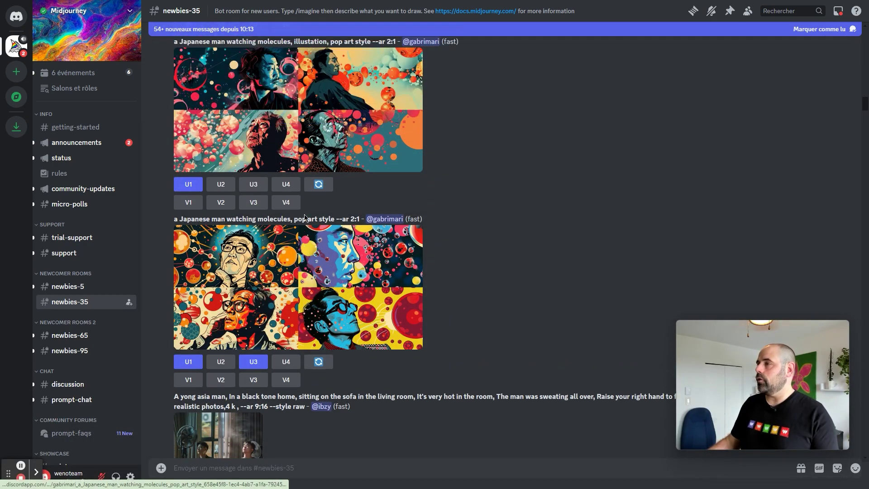
scroll(304, 218, "down", 4)
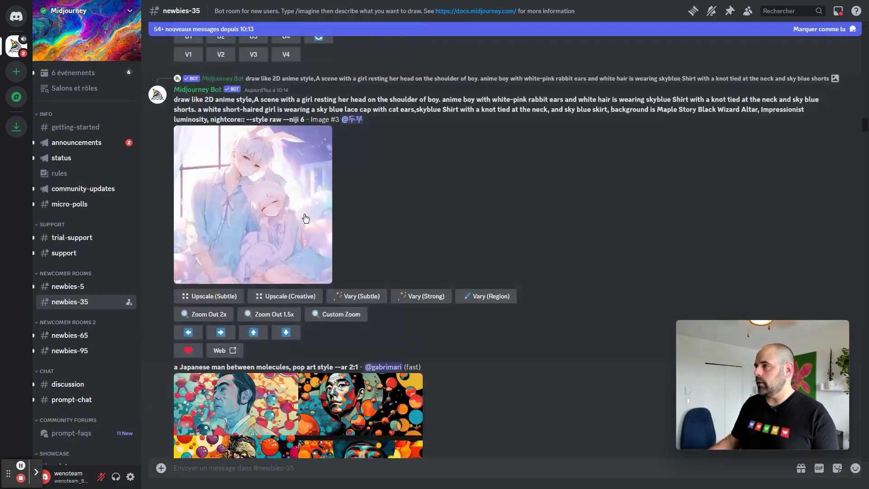
scroll(235, 204, "up", 2)
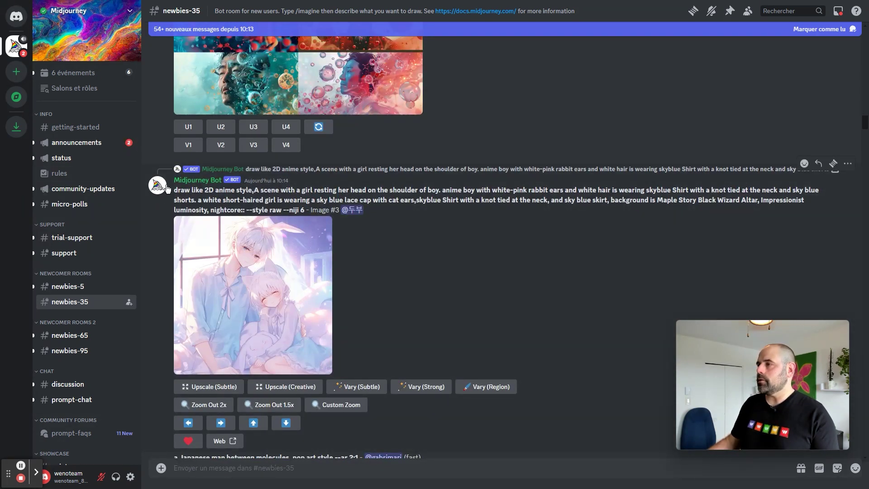
right_click(191, 183)
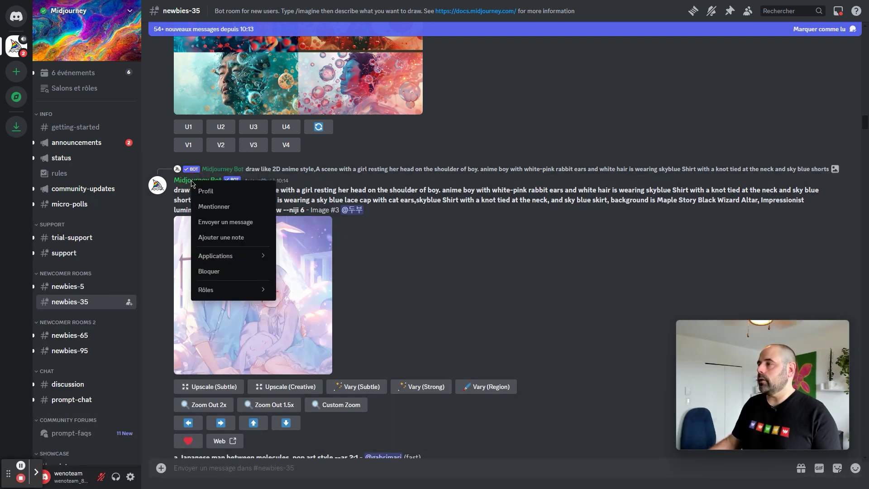
left_click(233, 222)
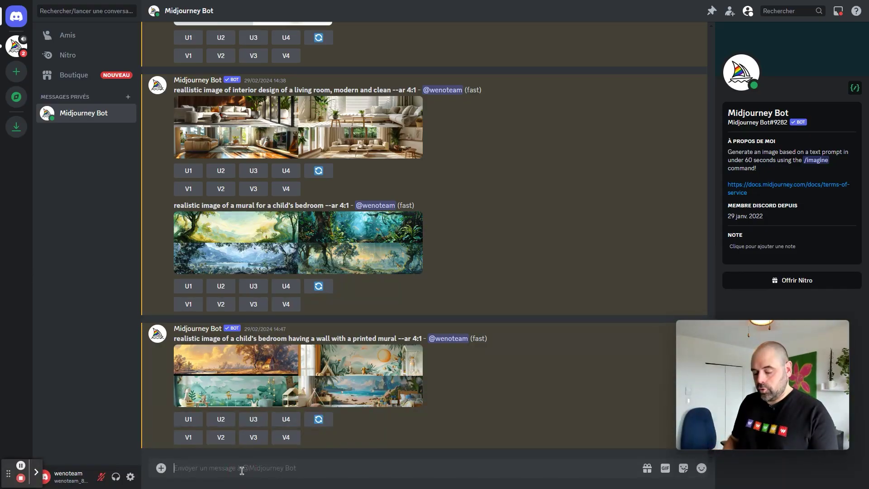
Send the Midjourney Bot an /imagine command with the prompt "a teddybear on a bed"
type("/imag")
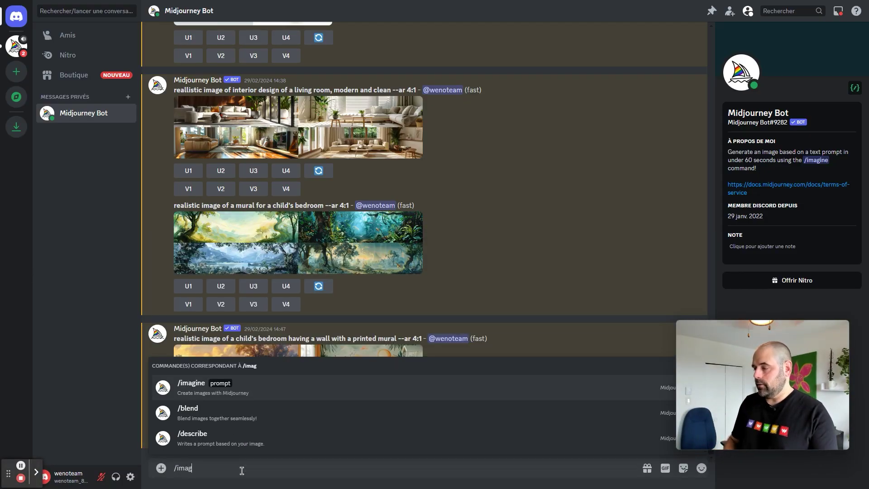
type("ine")
key("Return")
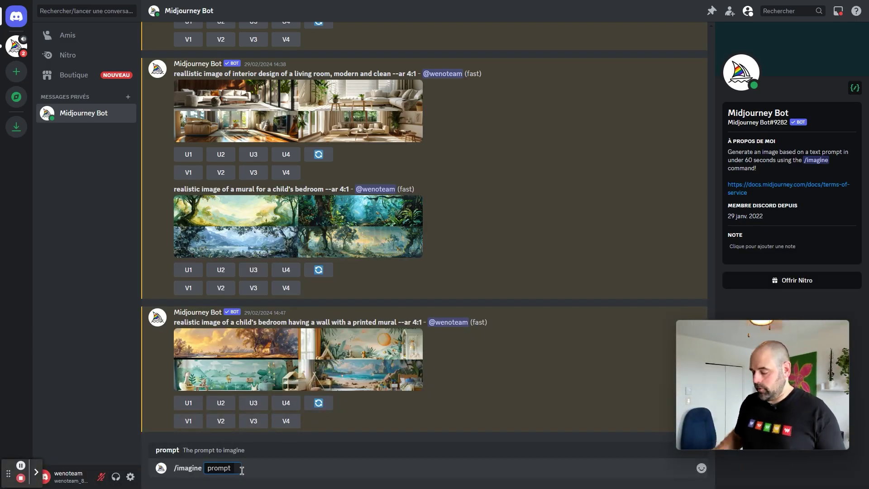
type("ar")
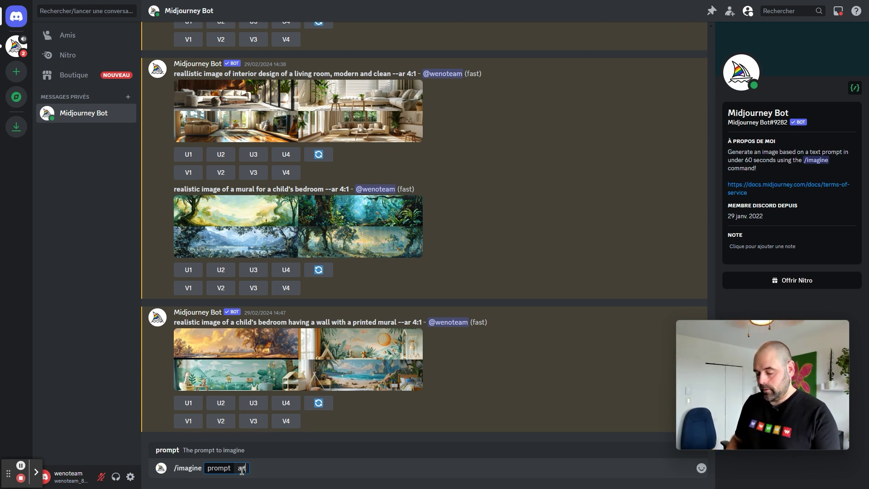
type("tdeddubear")
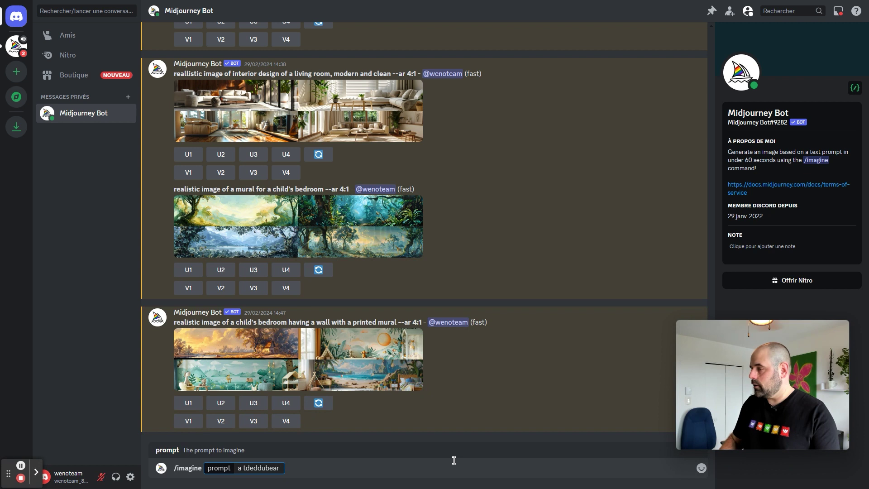
key("Right")
key("Delete")
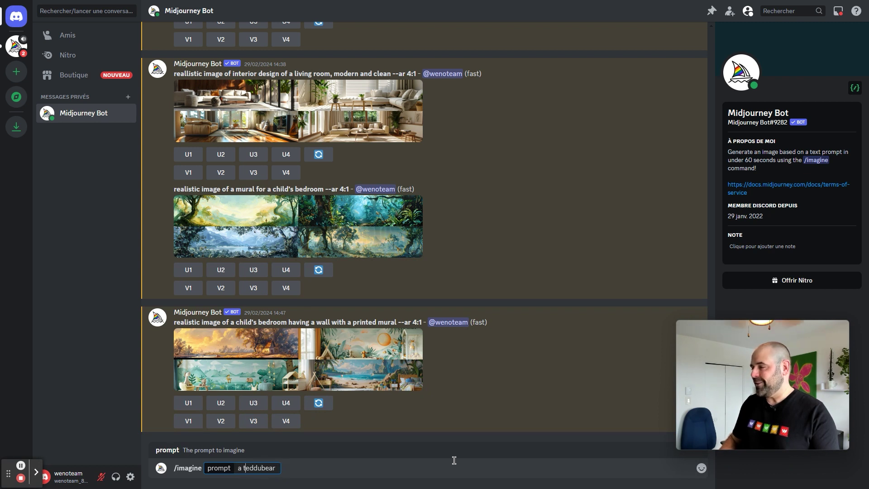
key("Delete")
key("Delete")
type("y")
type("b")
key("End")
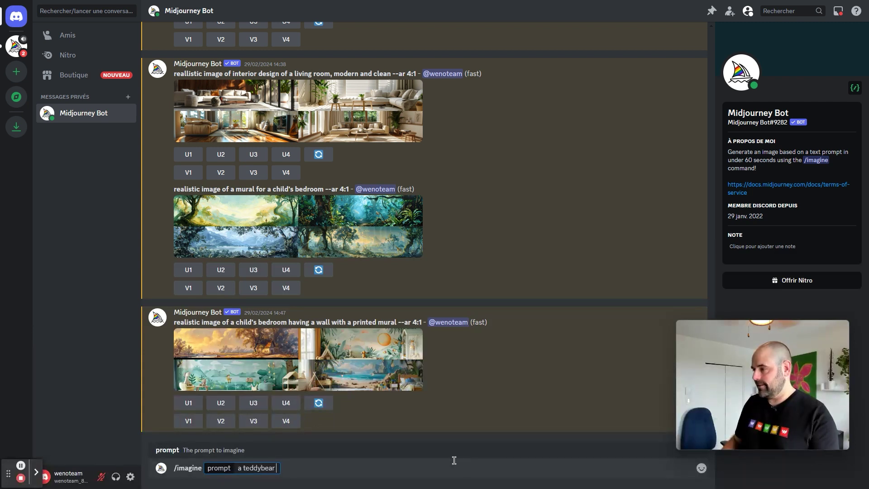
type("on a bed")
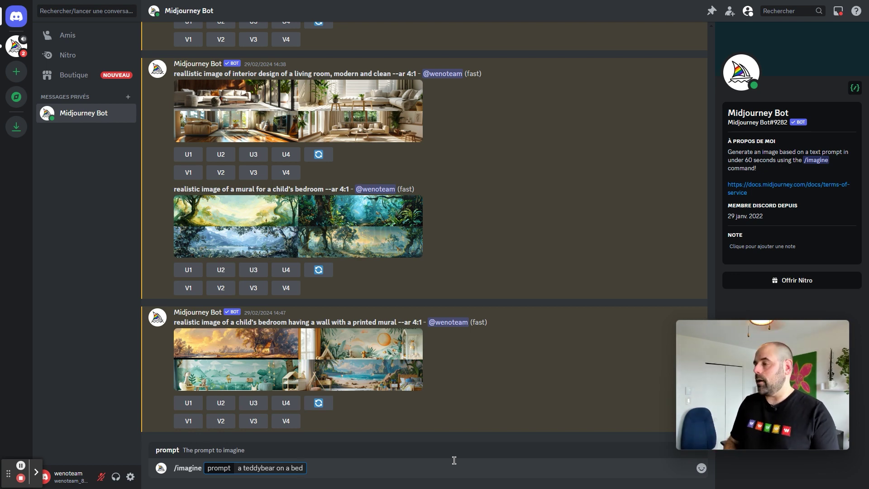
key("Return")
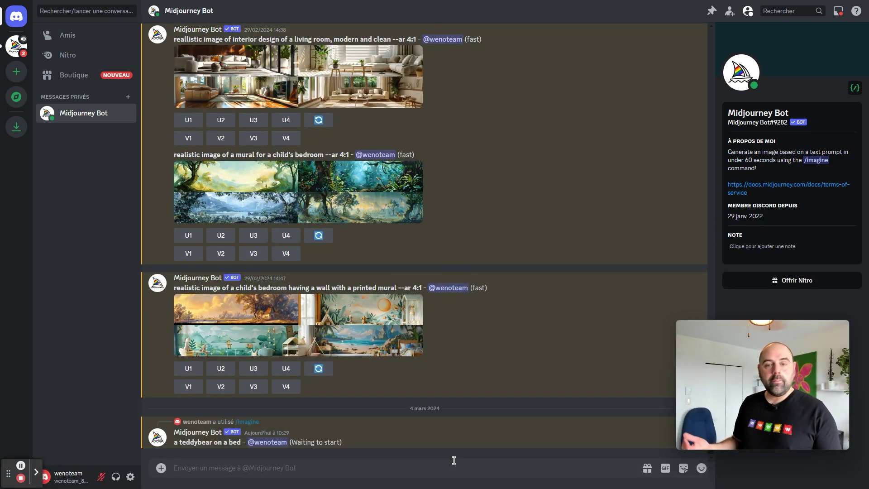
Send the Midjourney Bot an /imagine command with the prompt "a woman walking on a sidewalk in busy city"
type("/imagine")
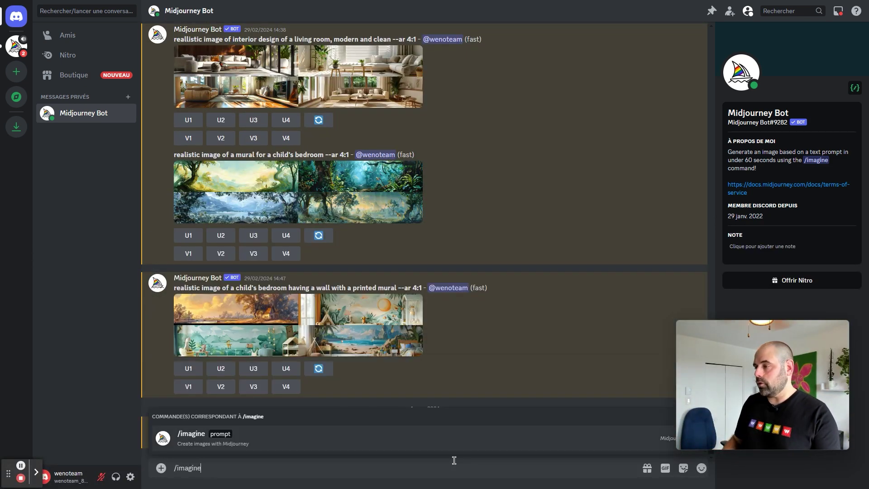
key("Tab")
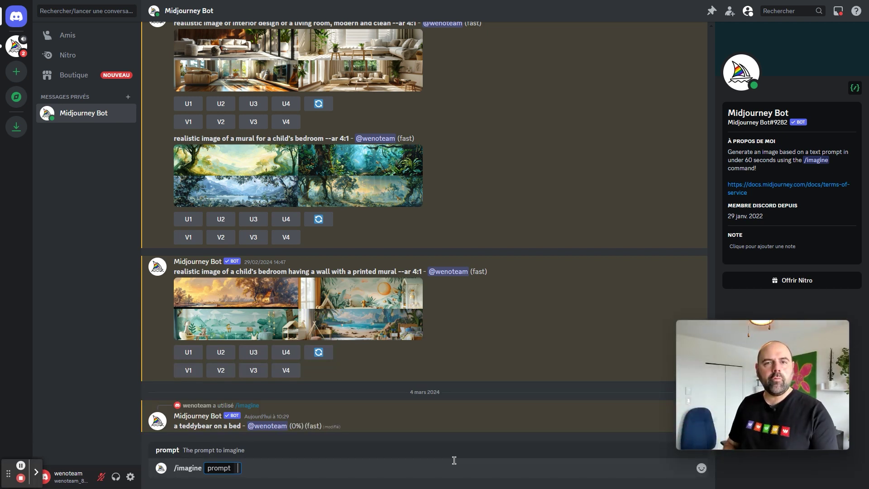
type("a")
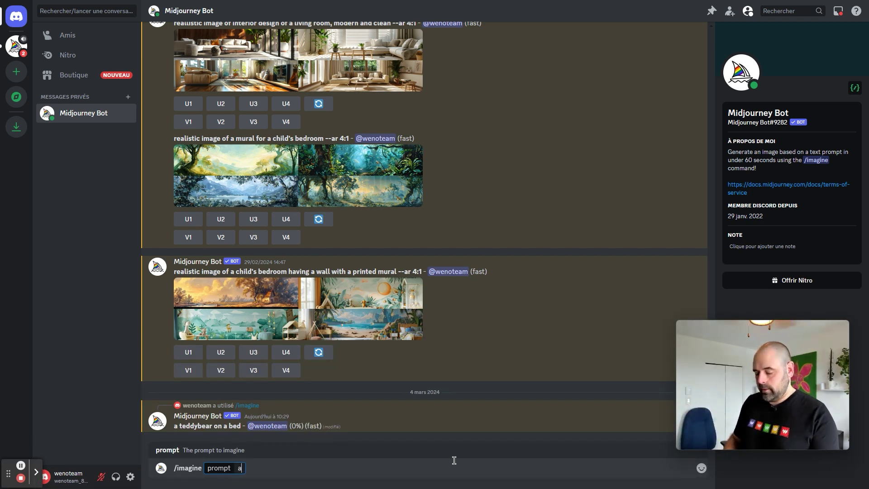
type(" woman walking on the")
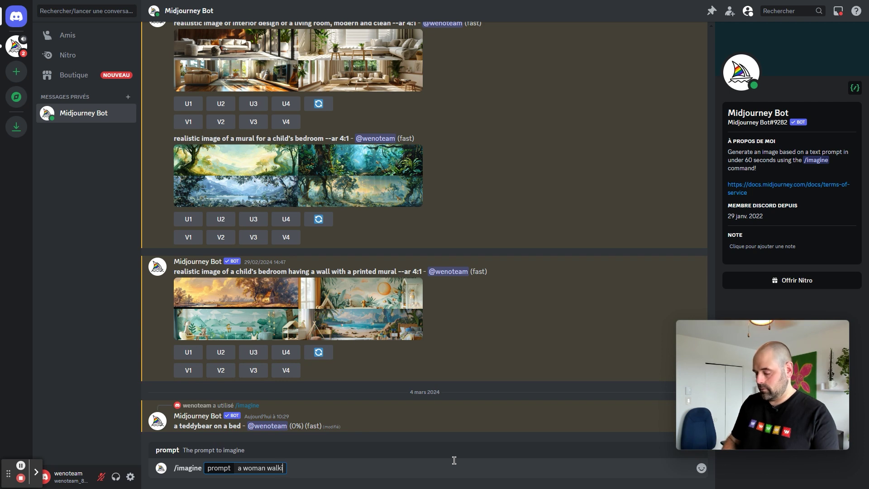
key("BackSpace")
key("BackSpace")
key("BackSpace")
key("BackSpace")
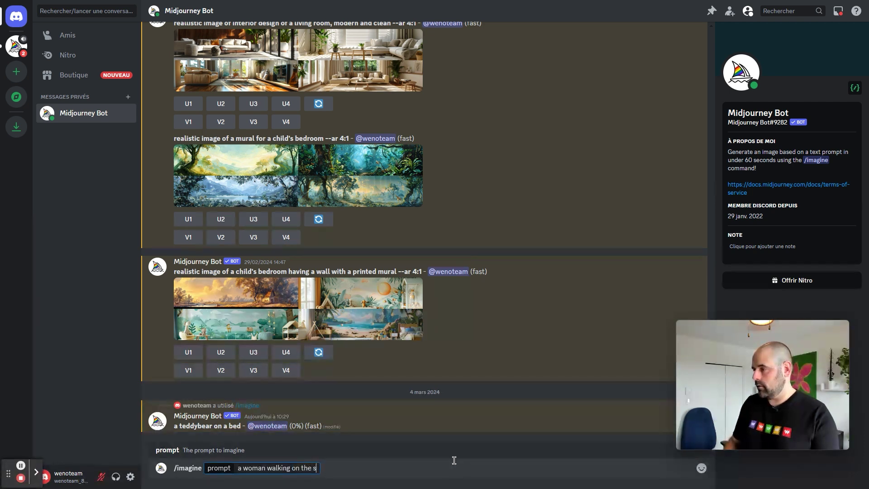
type("a sid")
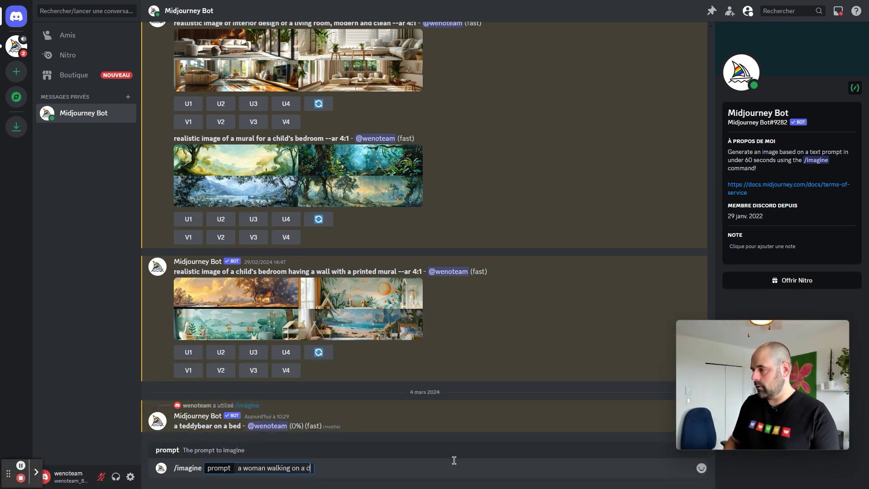
type("ede")
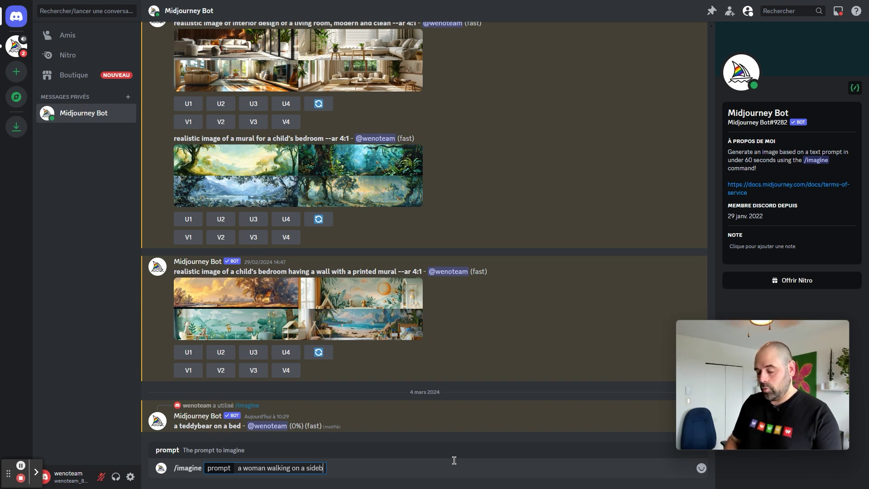
key("BackSpace")
type("waln")
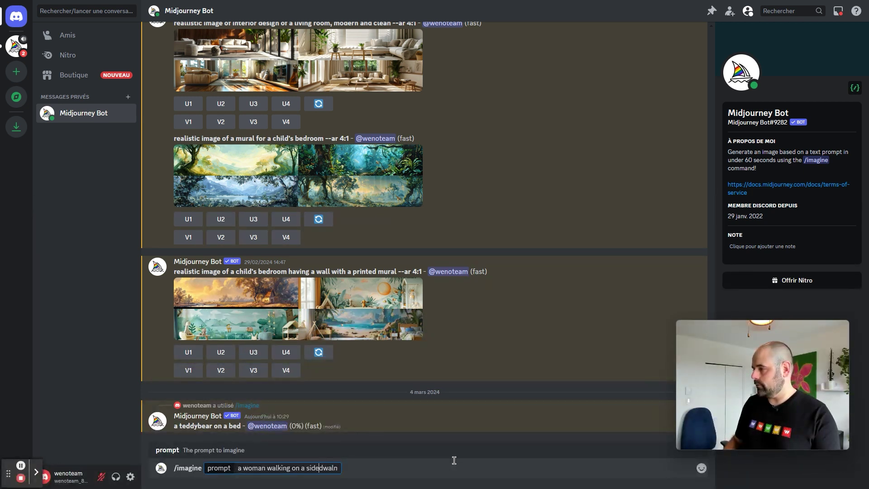
key("Delete")
key("End")
key("BackSpace")
type("k i")
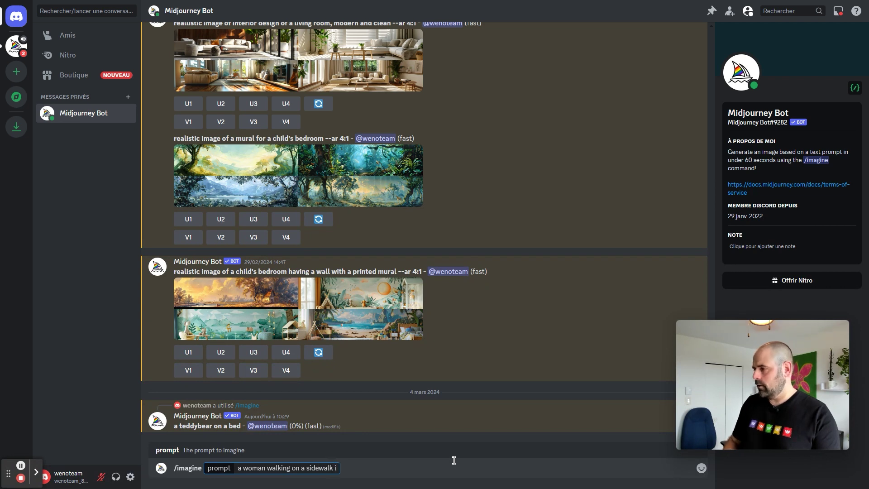
type("n  bdy city")
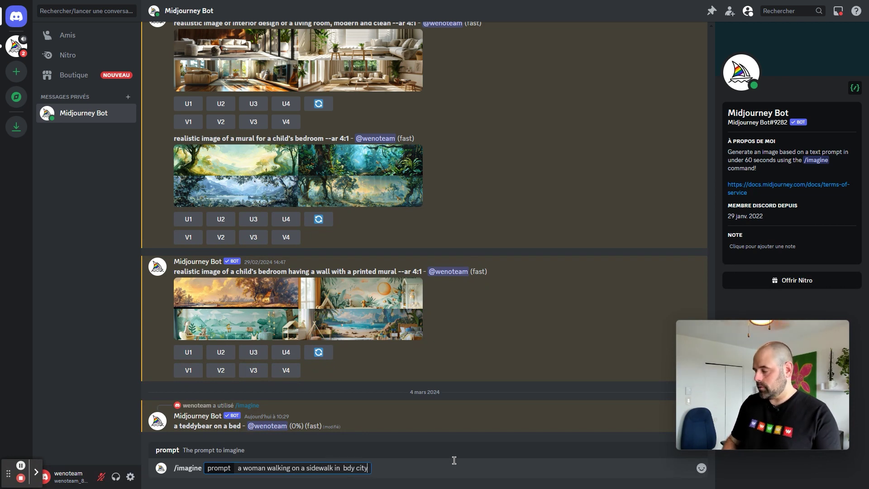
key("Left")
key("Left")
key("Left")
key("Left")
key("Left")
key("Left")
key("BackSpace")
type("us")
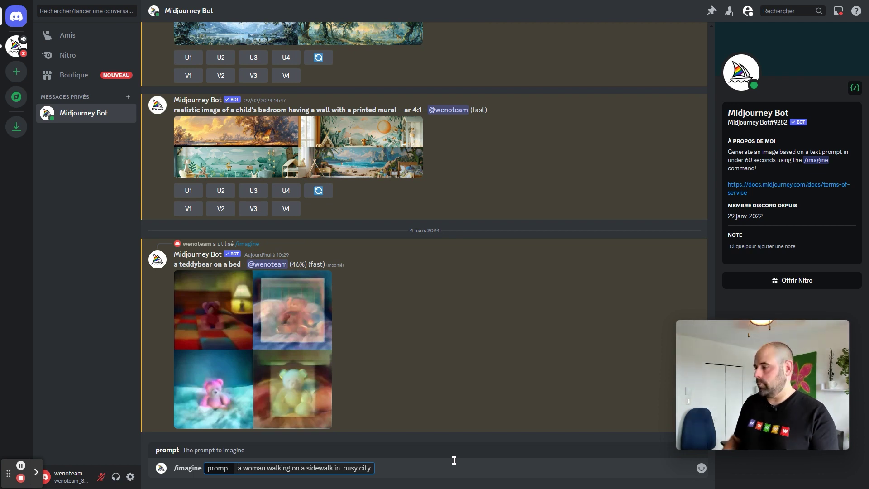
key("Return")
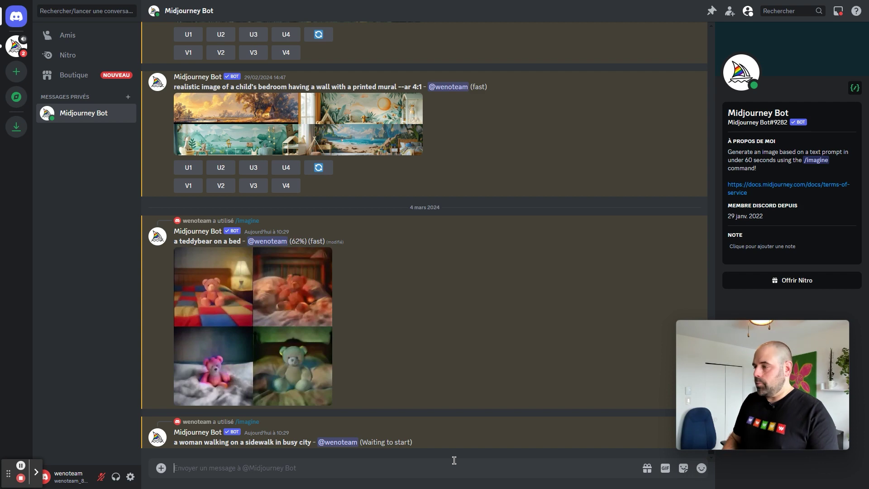
Send the Midjourney Bot an /imagine command with the prompt "impressionnist painting of a dove on a branch"
type("/imgine")
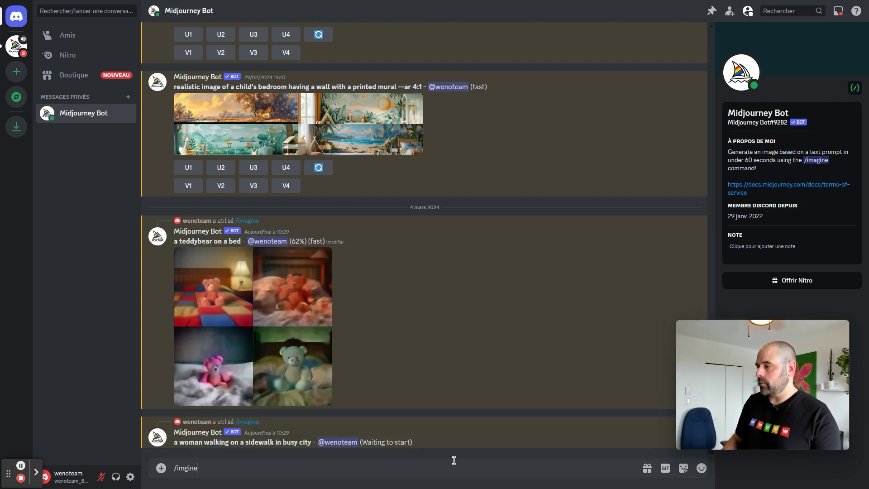
type("a")
key("Tab")
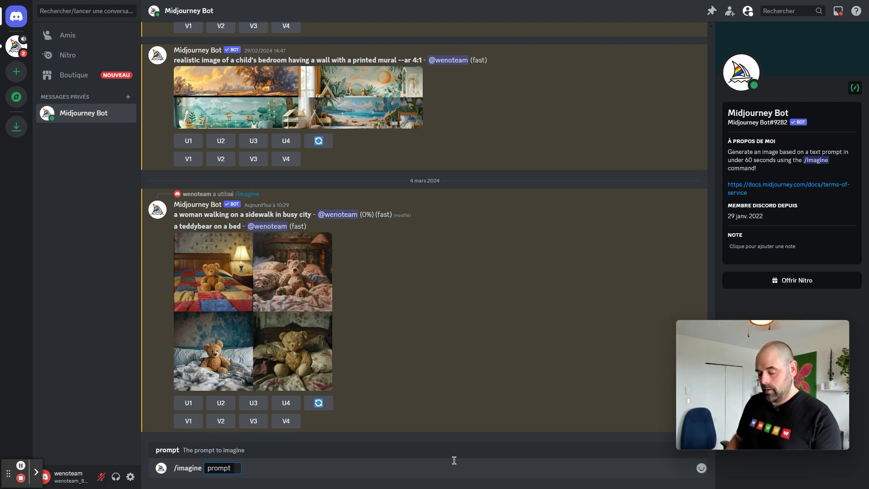
type("impression")
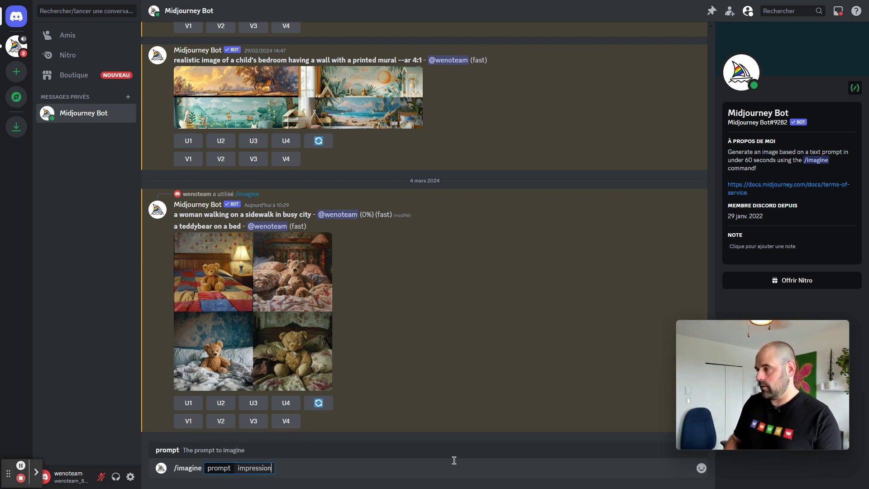
key("BackSpace")
key("BackSpace")
type("onnist pait")
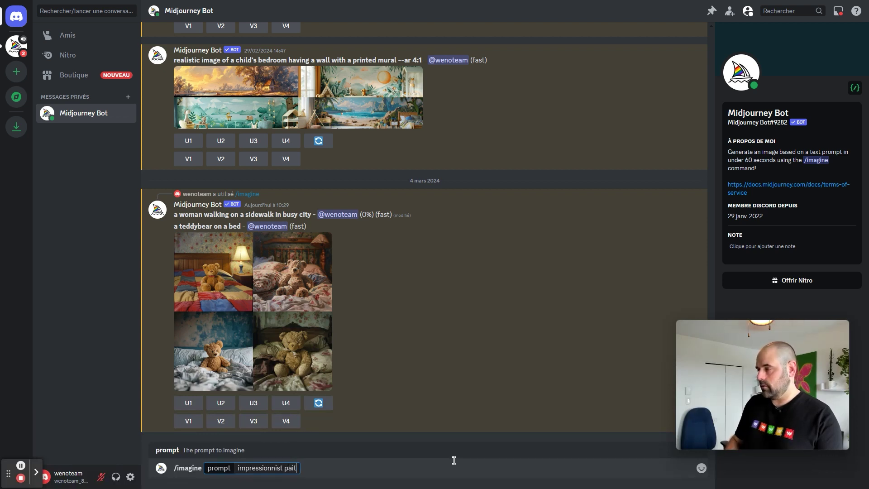
type("ing of")
key("Left")
type("n")
key("End")
type("a")
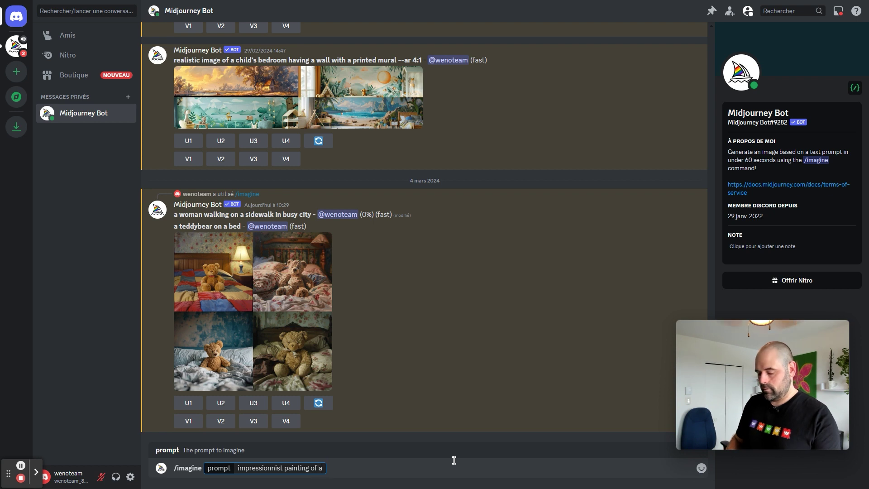
type(" dove on a")
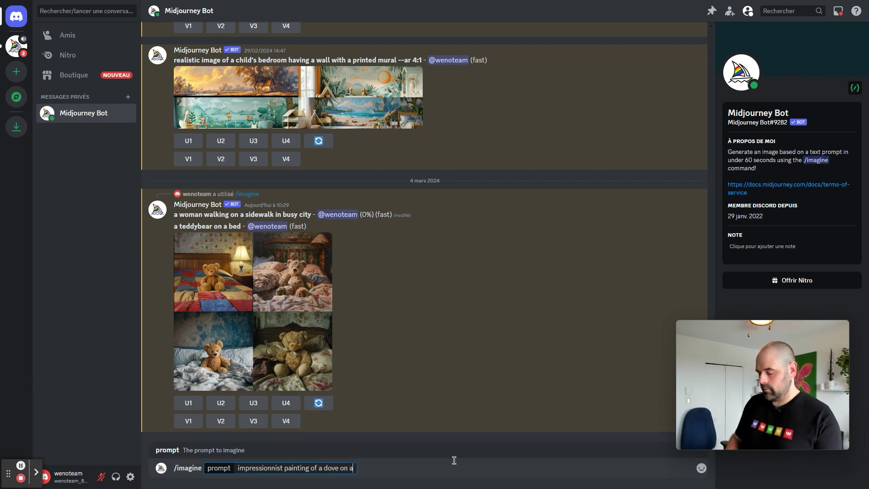
type(" brnache")
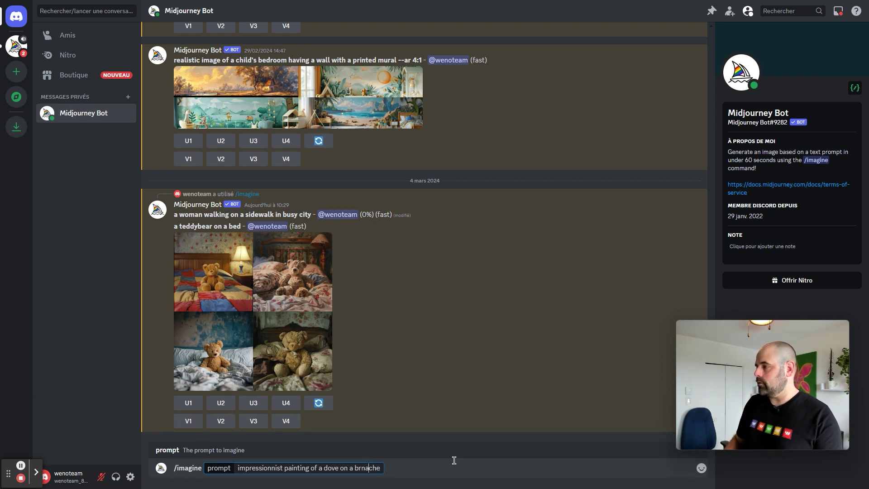
key("BackSpace")
key("BackSpace")
type("an")
key("End")
key("BackSpace")
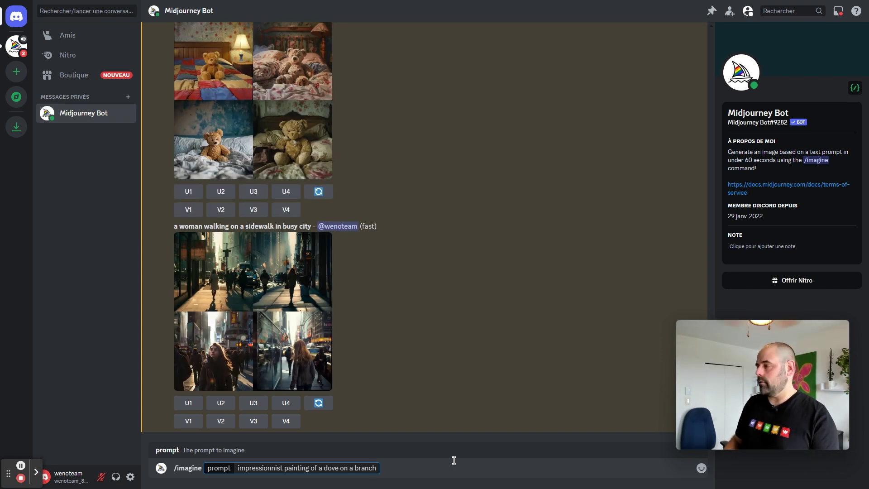
key("Return")
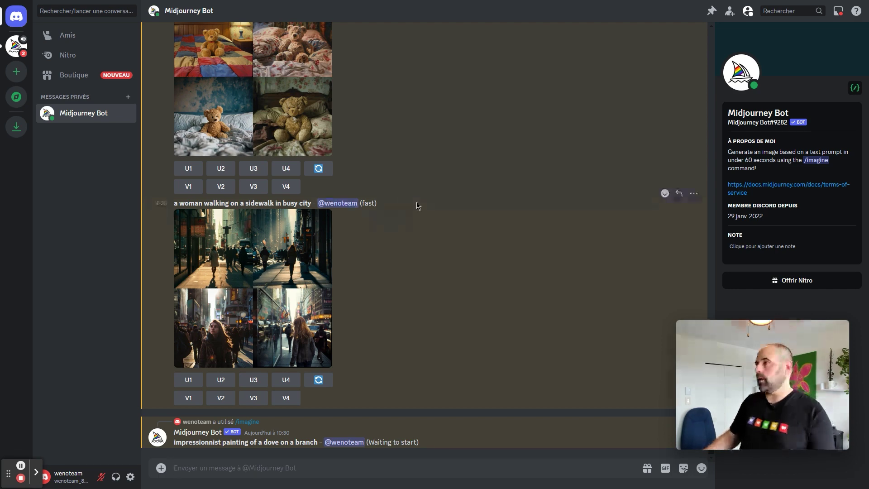
Enlarge the four-image grid of "a teddybear on a bed" and open it in the web browser to examine it up close
scroll(415, 204, "up", 3)
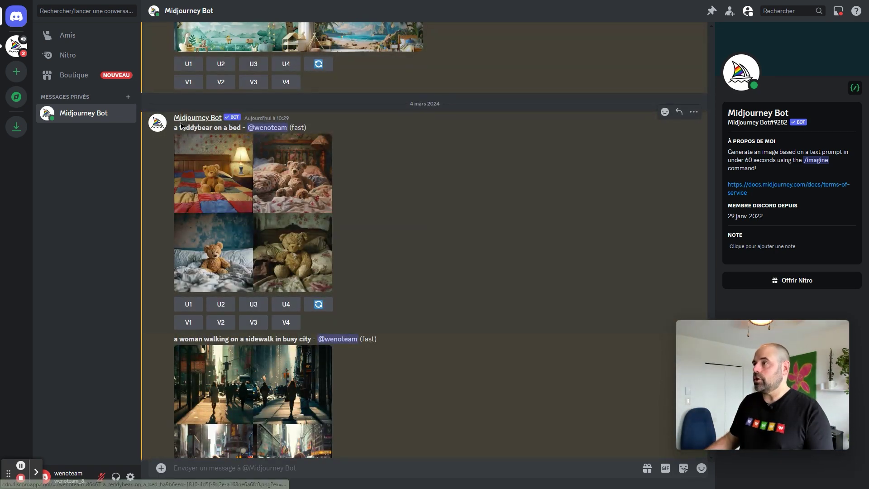
left_click_drag(175, 128, 263, 182)
left_click(262, 182)
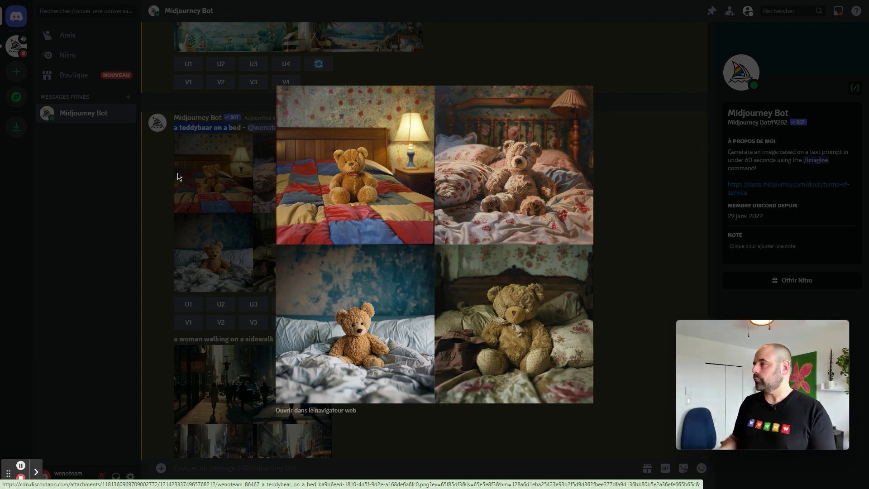
left_click(178, 176)
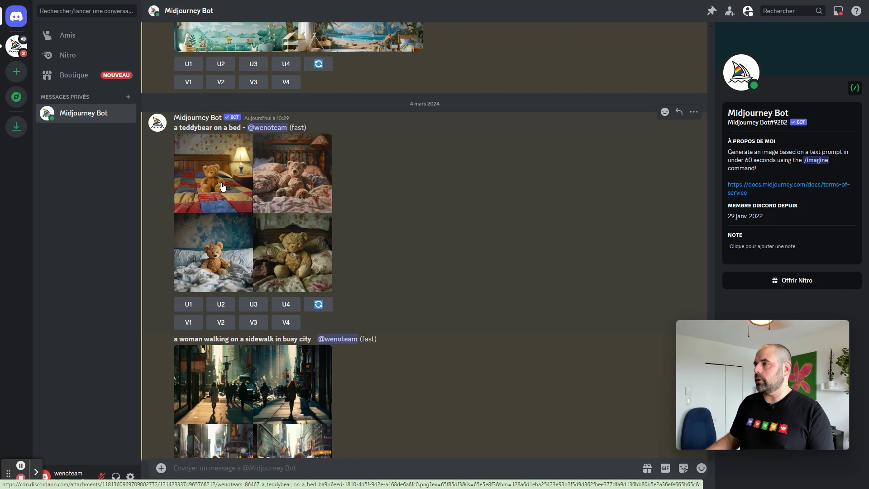
left_click(222, 187)
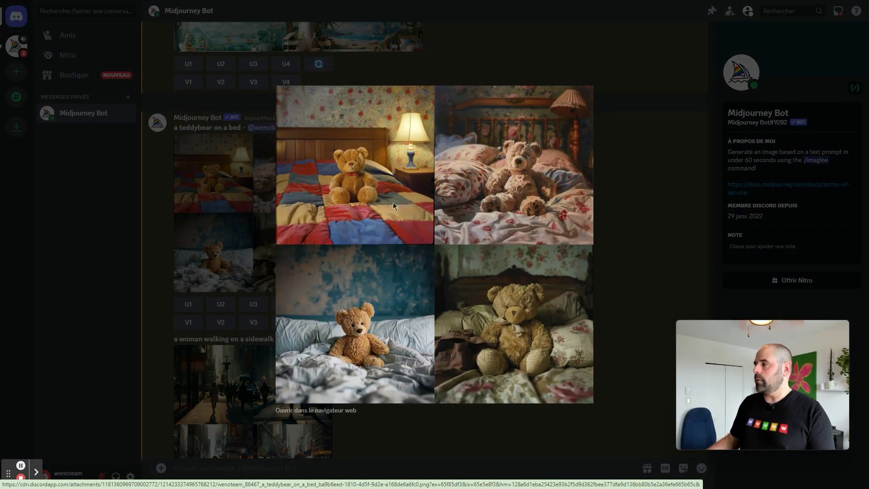
left_click(310, 412)
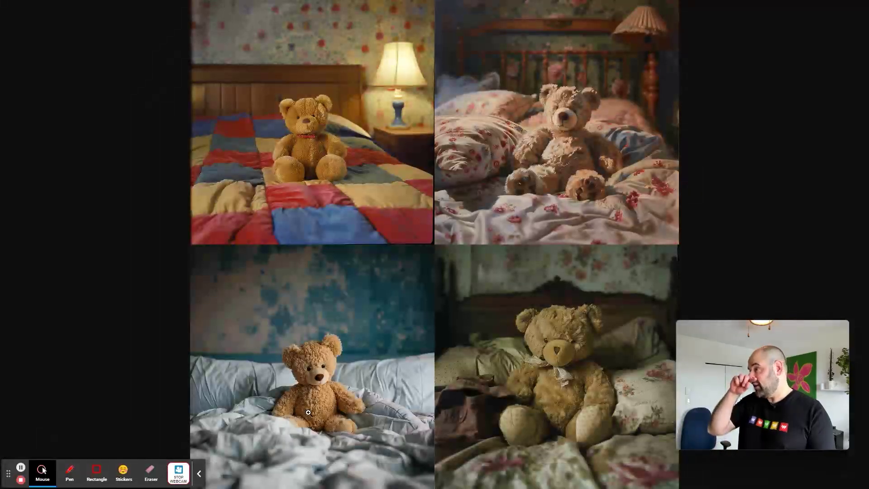
left_click(199, 474)
left_click(369, 256)
scroll(378, 200, "up", 4)
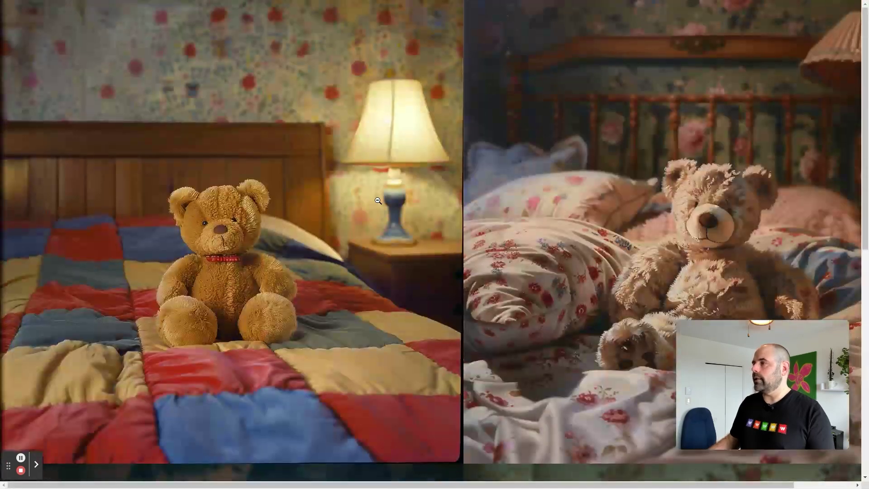
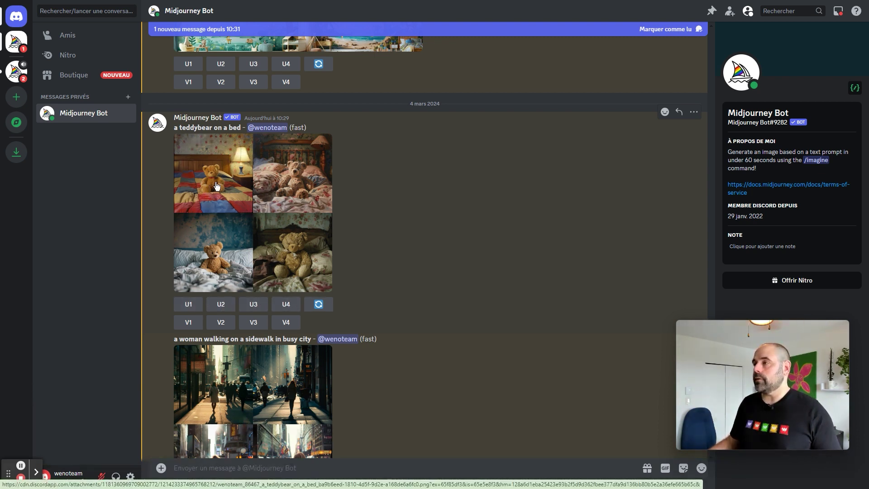
Upscale the first image of the teddybear grid and view the resulting single image at full size in the web browser
left_click(188, 304)
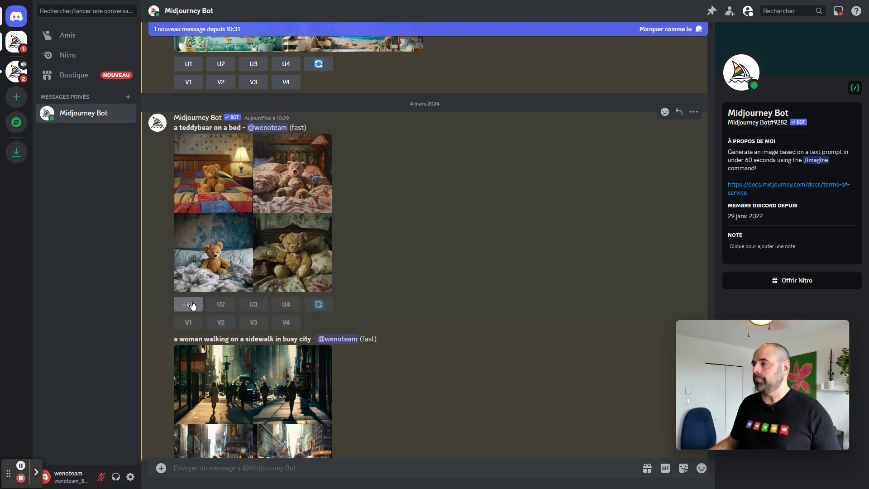
scroll(378, 215, "down", 10)
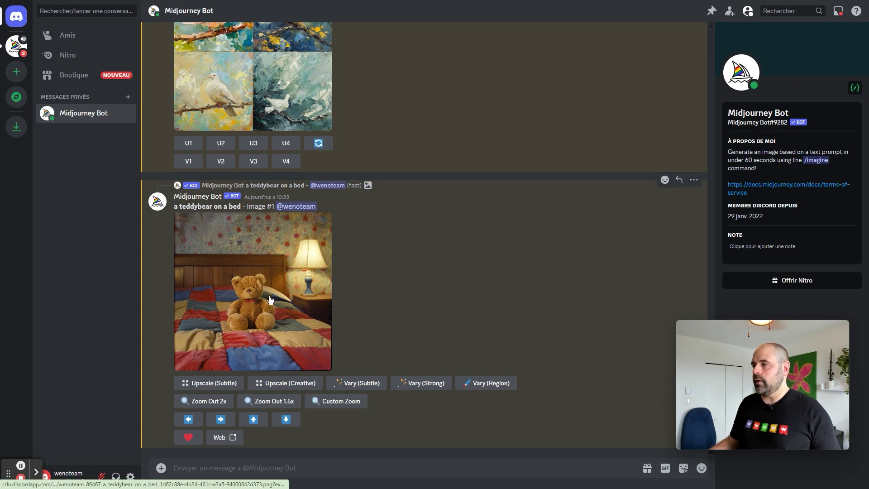
left_click(263, 273)
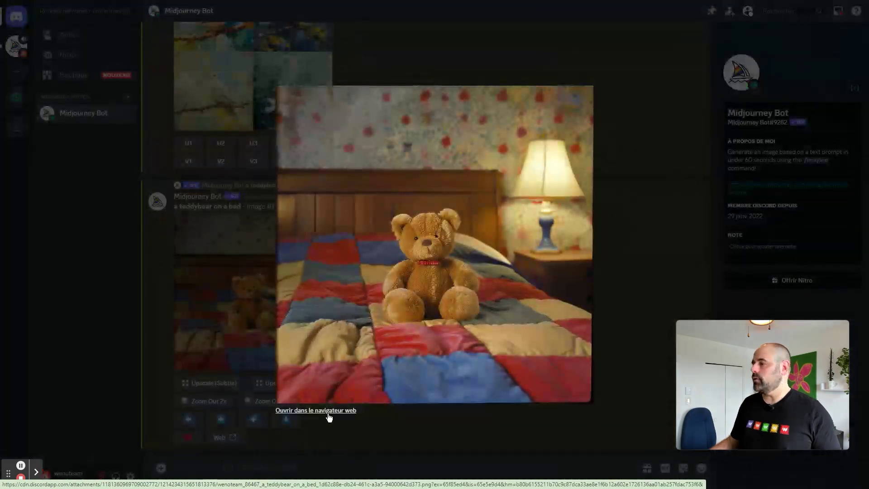
left_click(329, 416)
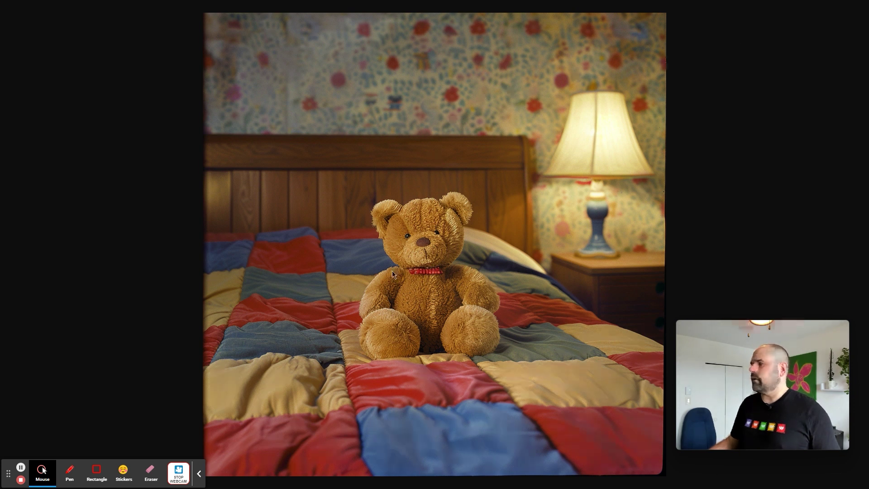
left_click(198, 473)
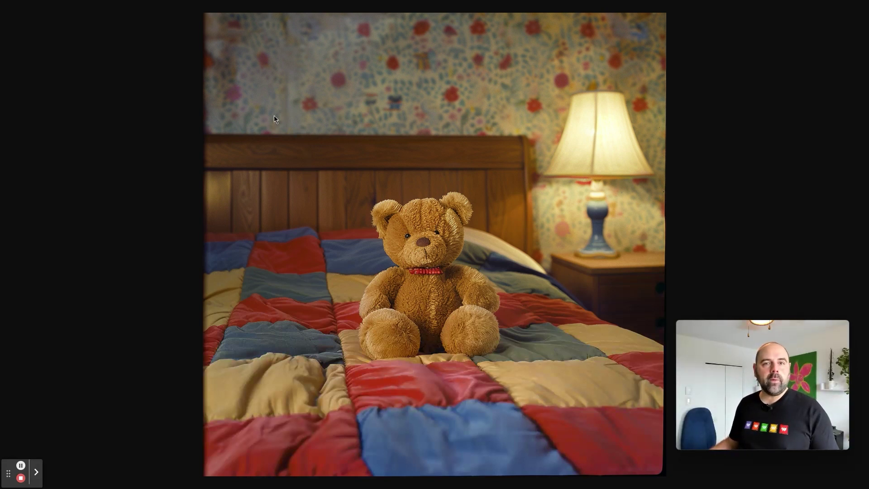
left_click(333, 75)
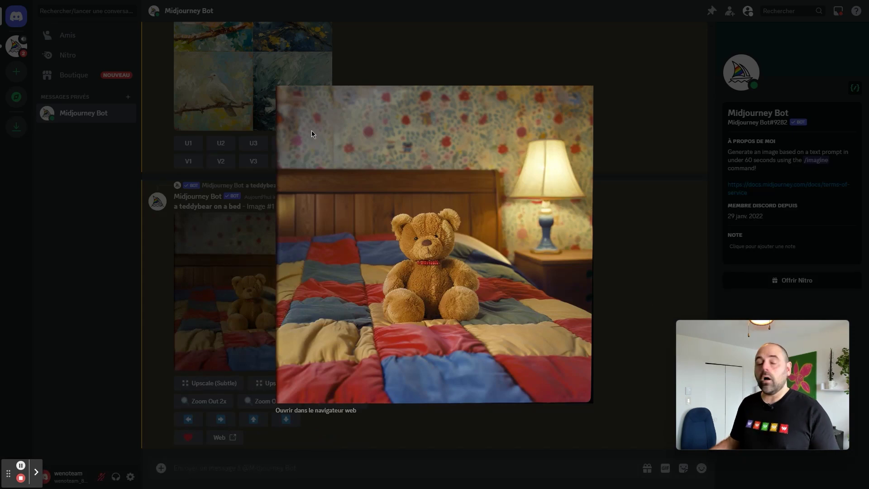
left_click(196, 231)
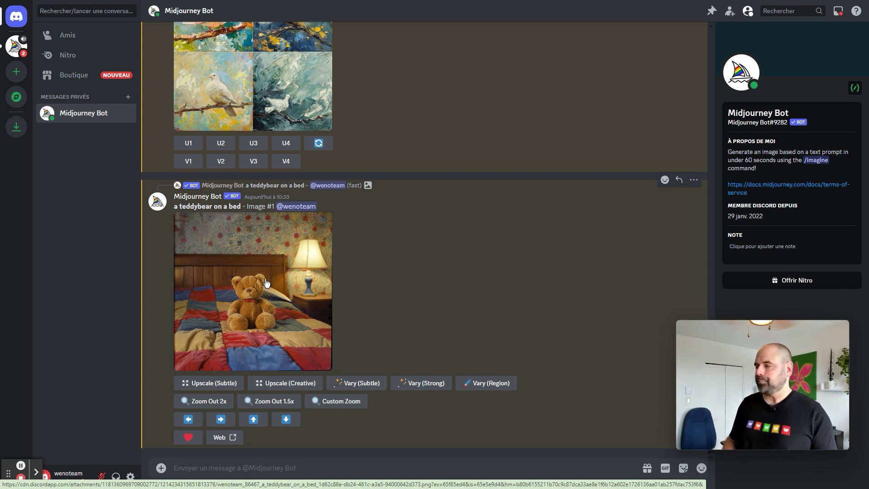
Run a creative upscale and a 2x zoom-out on the single upscaled image of "a teddybear on a bed"
left_click(213, 383)
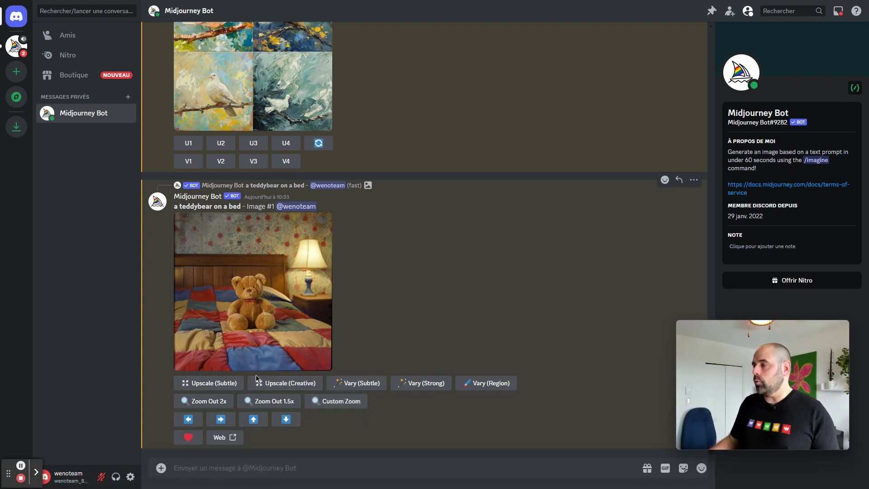
left_click(279, 386)
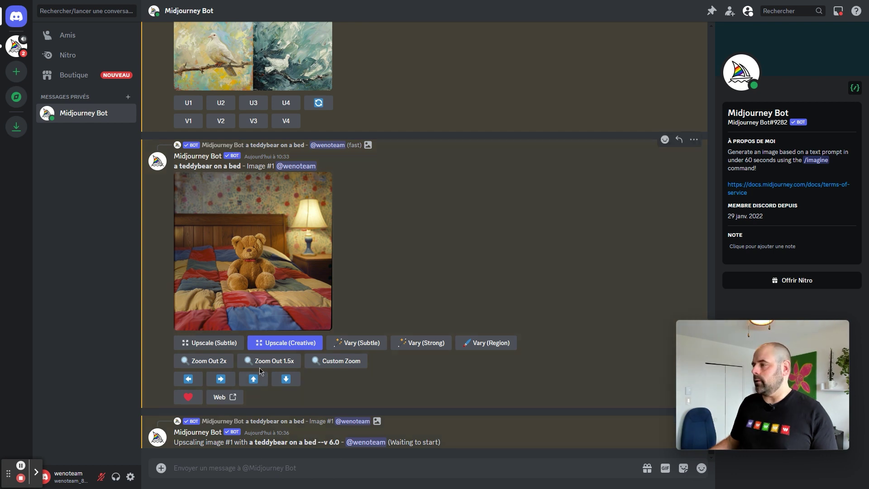
left_click(207, 361)
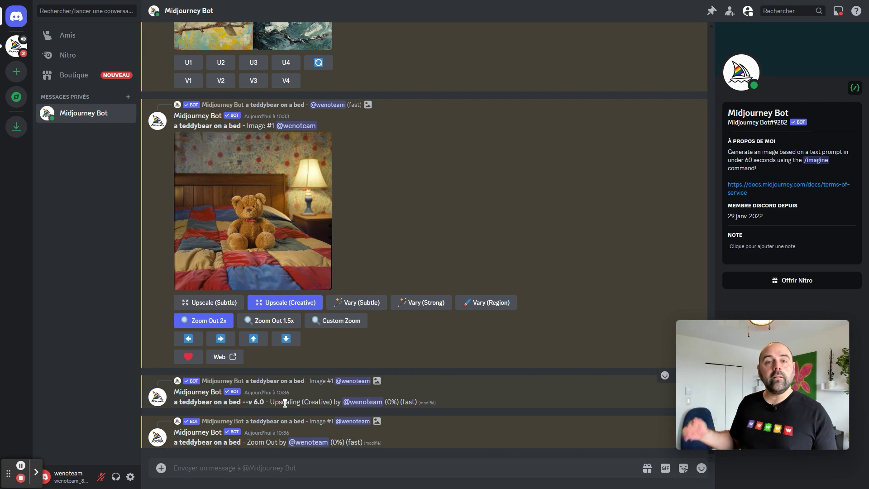
Enlarge the four-image grid of "a woman walking on a sidewalk in busy city" and open it at full size in the web browser
scroll(432, 283, "up", 4)
scroll(431, 282, "up", 10)
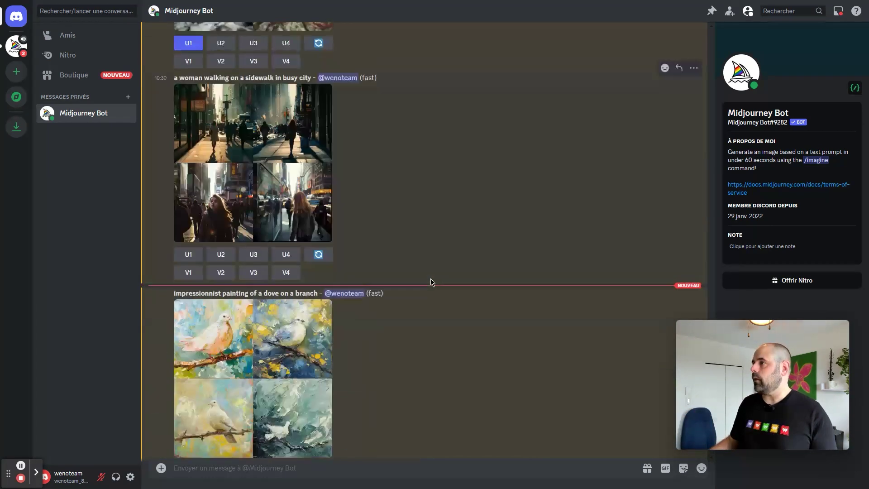
scroll(431, 282, "down", 4)
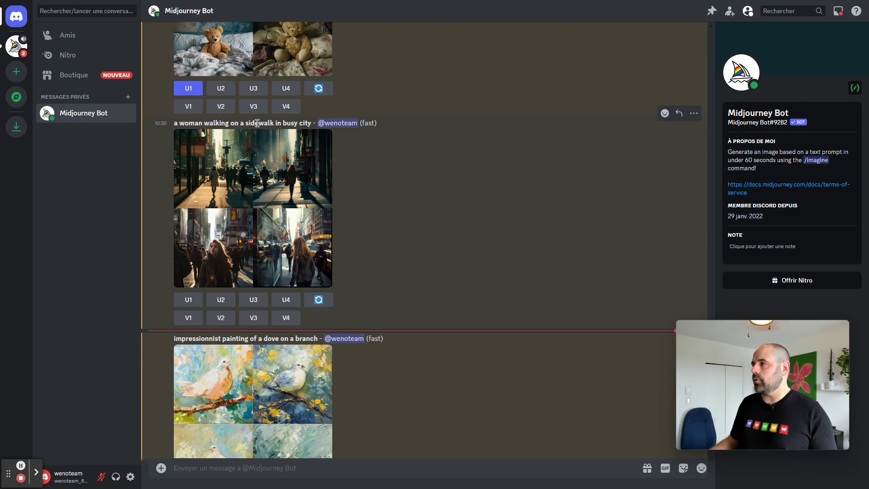
left_click(231, 235)
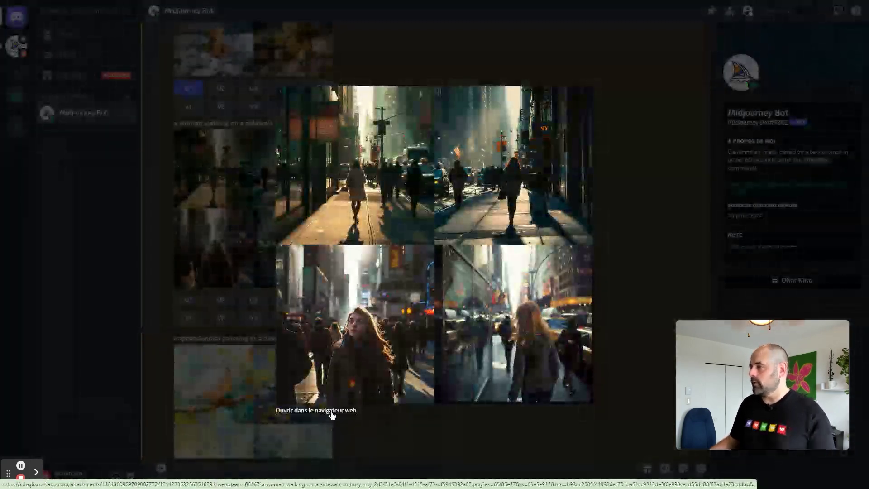
left_click(331, 413)
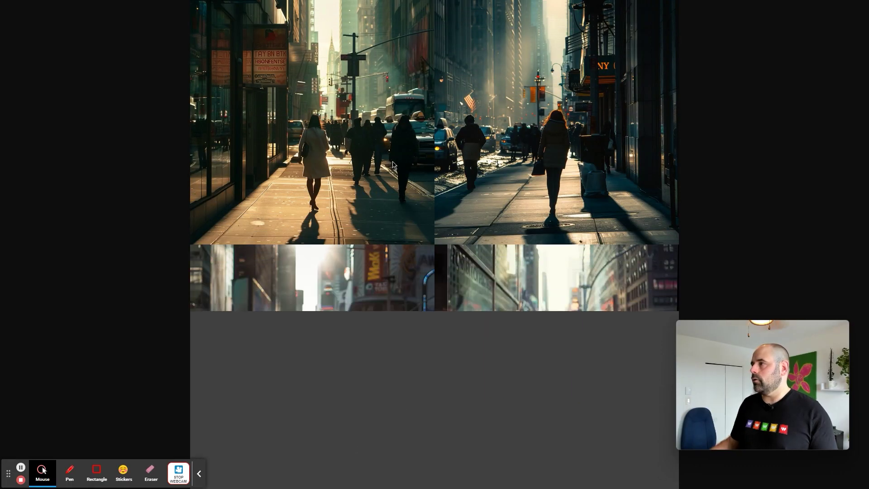
left_click(384, 164)
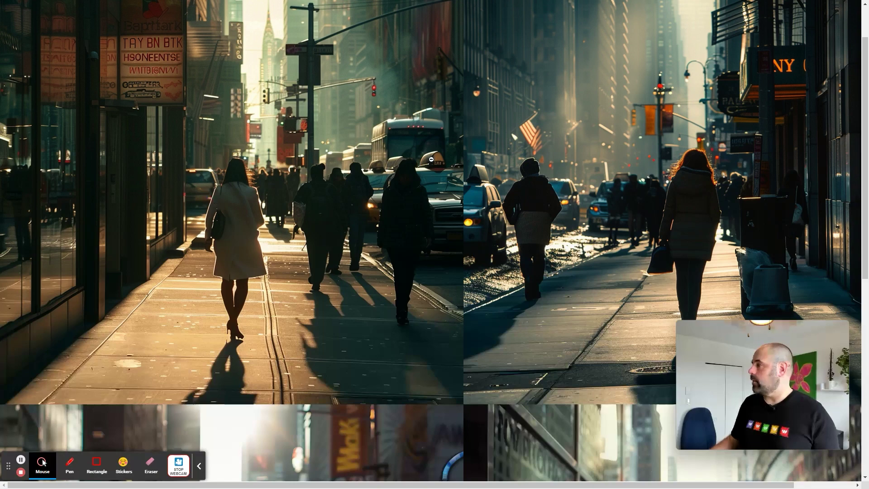
Examine the details of all four sidewalk images at full size, then return to the Midjourney Bot conversation in Discord
scroll(432, 159, "right", 2)
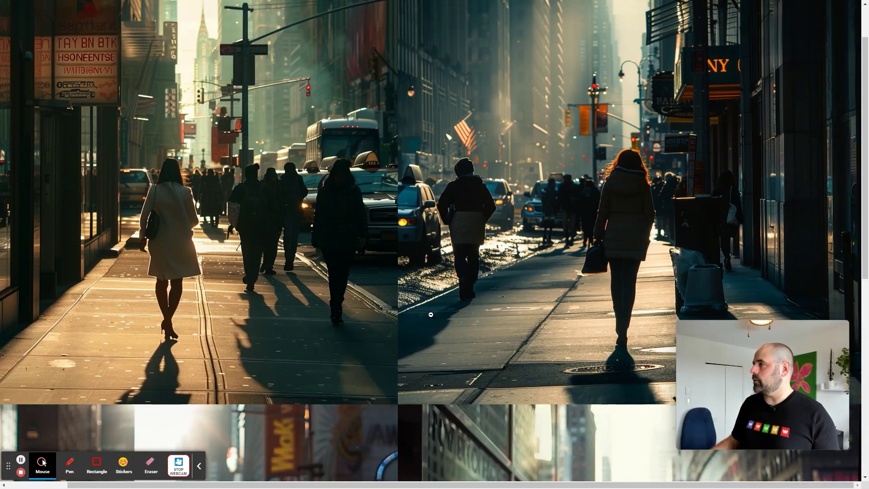
scroll(375, 249, "down", 8)
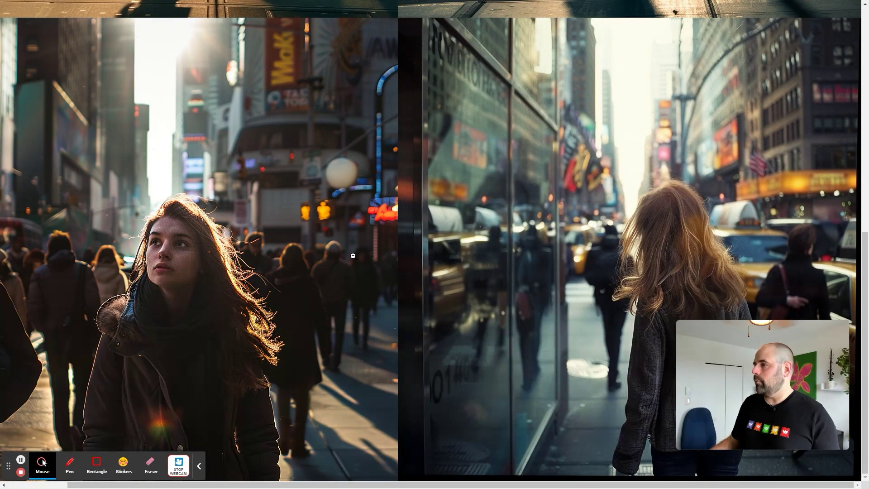
mouse_move(798, 368)
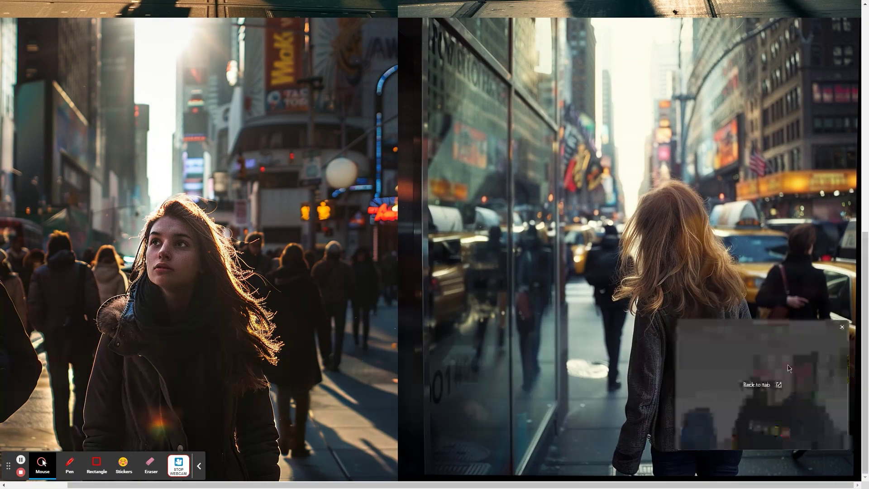
left_click_drag(798, 368, 815, 77)
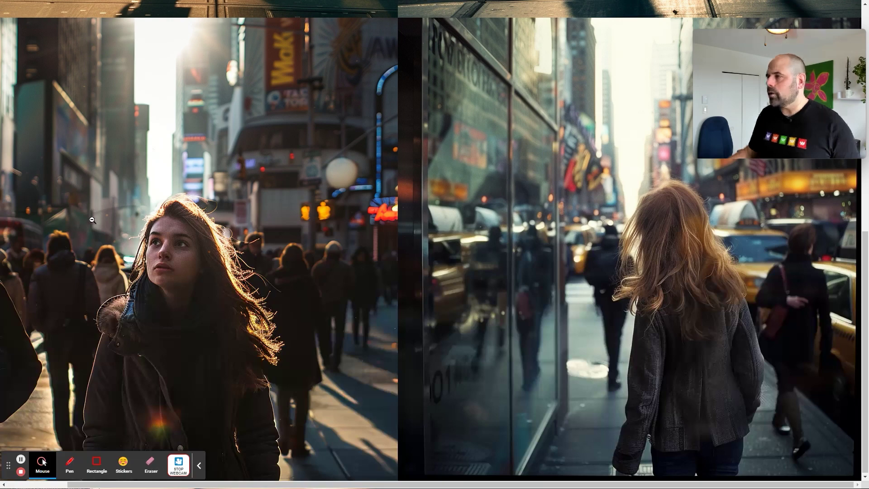
scroll(391, 206, "down", 10)
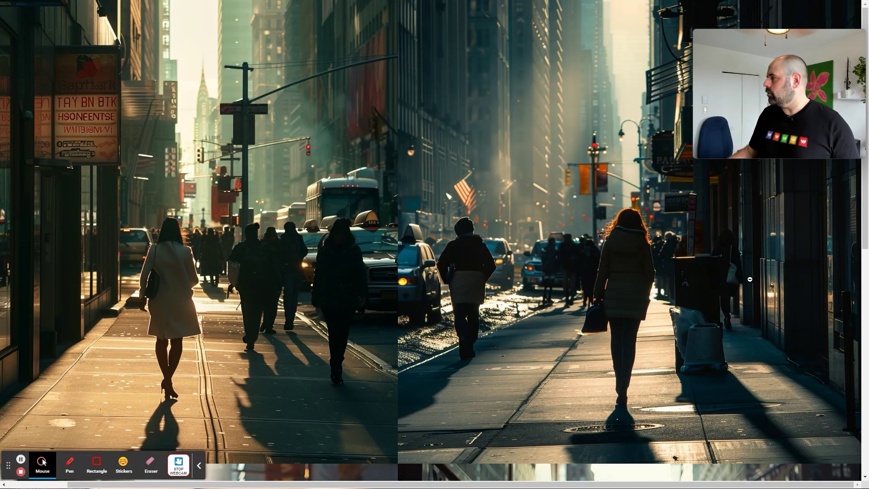
scroll(476, 224, "down", 10)
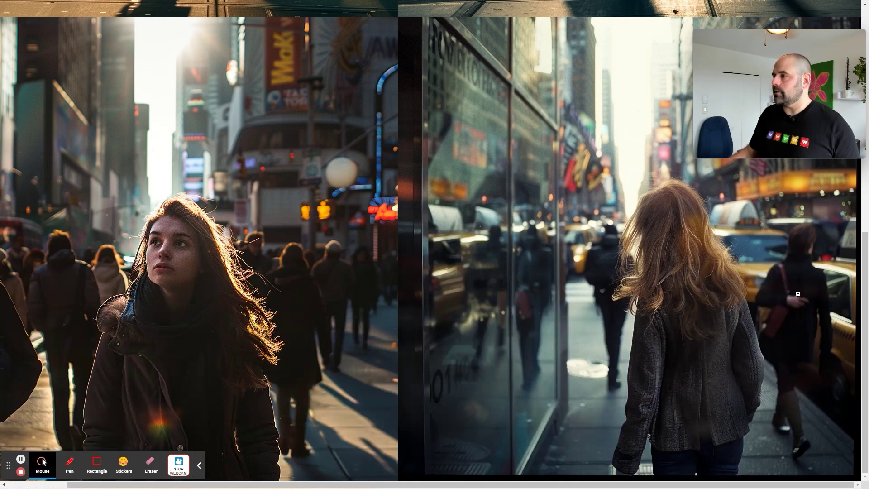
scroll(423, 315, "up", 10)
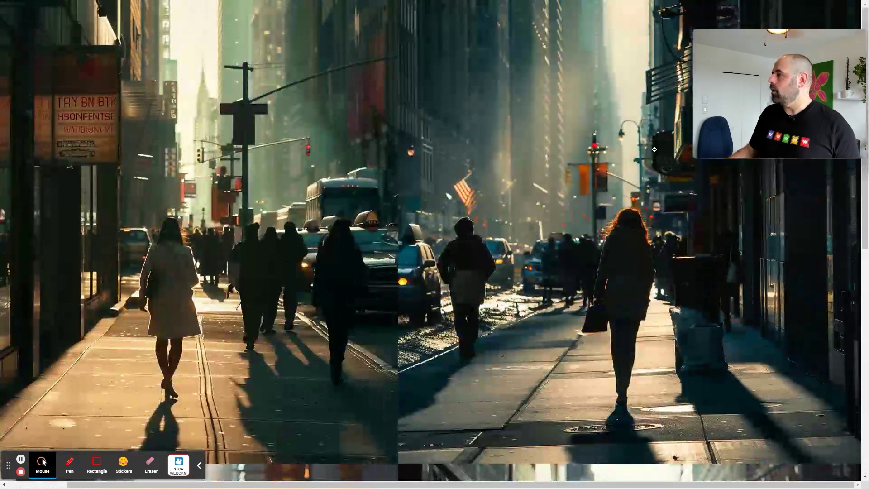
left_click(473, 292)
left_click(366, 338)
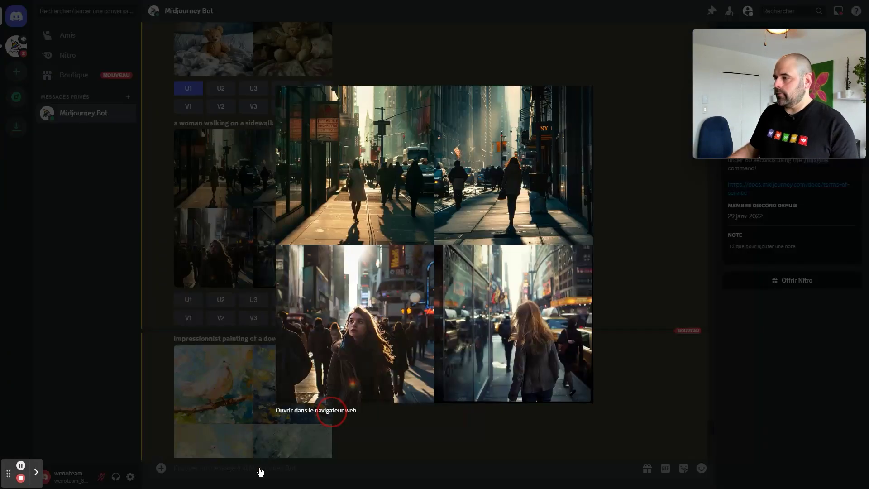
left_click(200, 475)
left_click(208, 352)
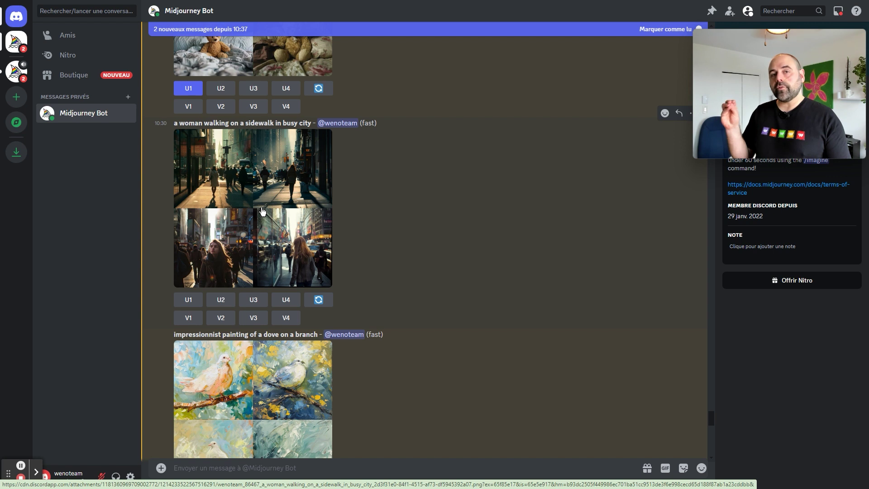
left_click_drag(174, 123, 310, 123)
key("ctrl+c")
type("c")
left_click(206, 467)
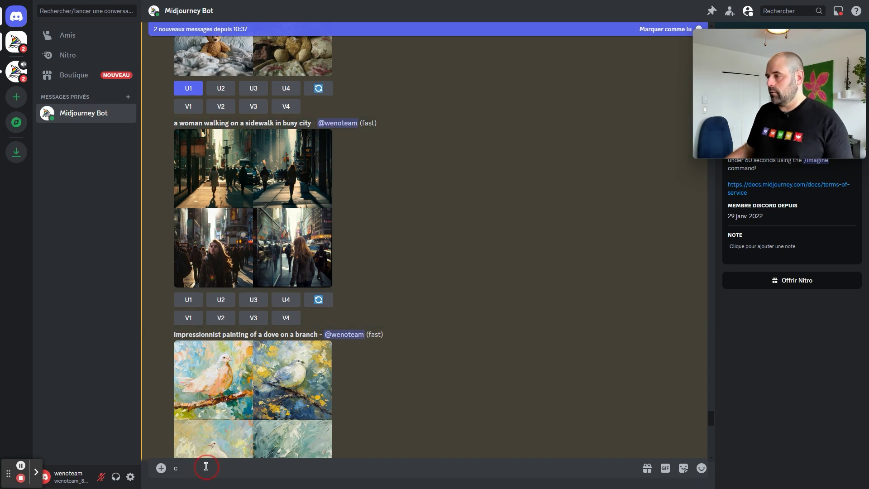
key("BackSpace")
type("/imag")
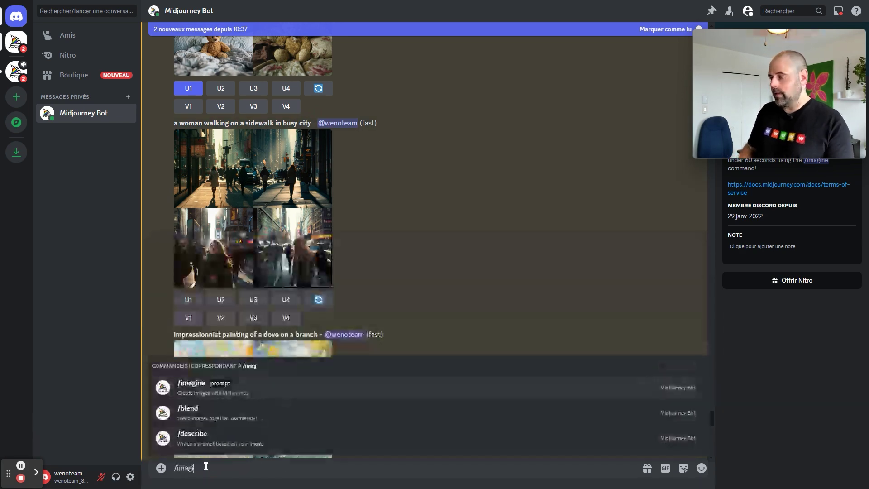
type("ine")
key("Tab")
key("ctrl+v")
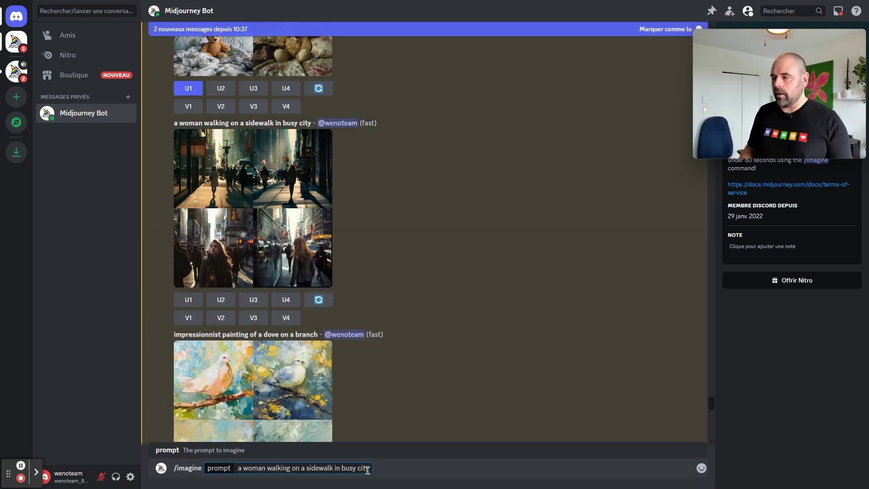
key("ctrl+a")
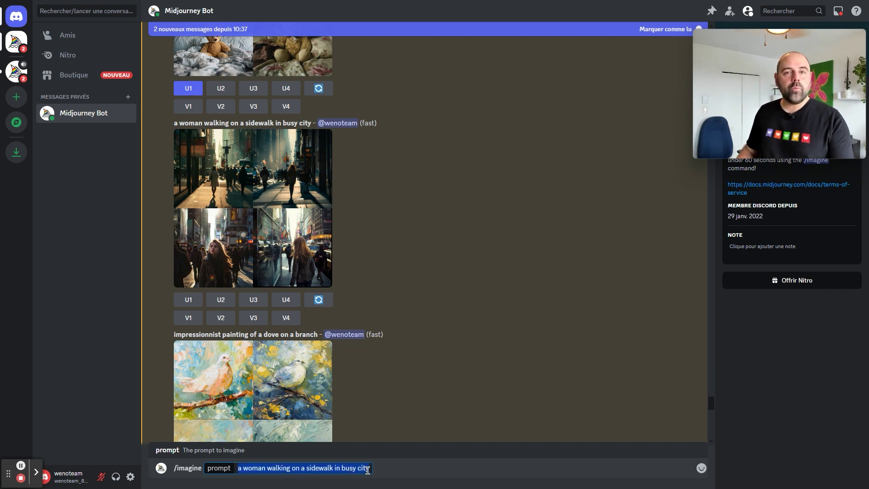
key("BackSpace")
key("BackSpace")
key("BackSpace")
key("BackSpace")
key("BackSpace")
key("BackSpace")
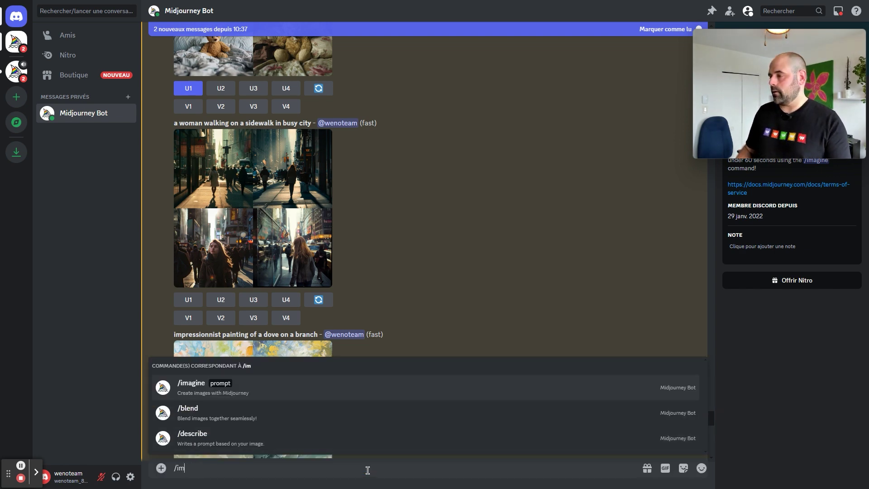
key("BackSpace")
key("BackSpace")
key("BackSpace")
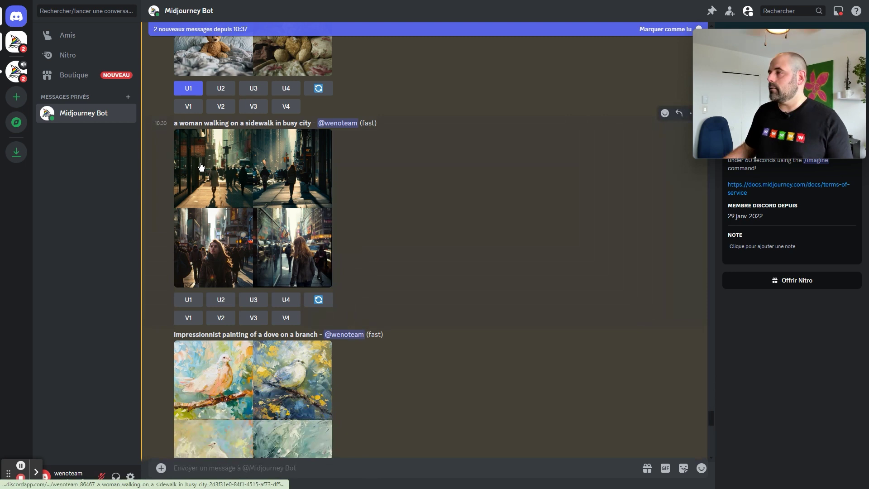
Regenerate the grid of "a woman walking on a sidewalk in busy city" to get four new images from the same prompt
left_click(318, 301)
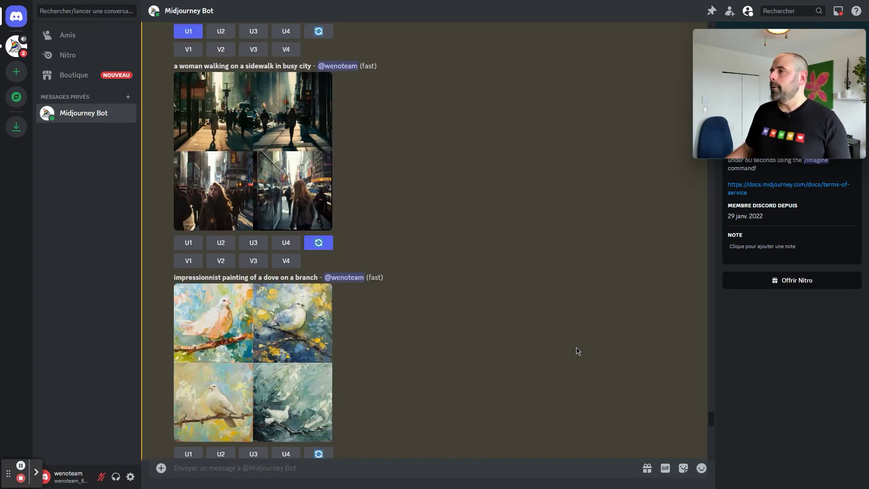
scroll(578, 350, "up", 2)
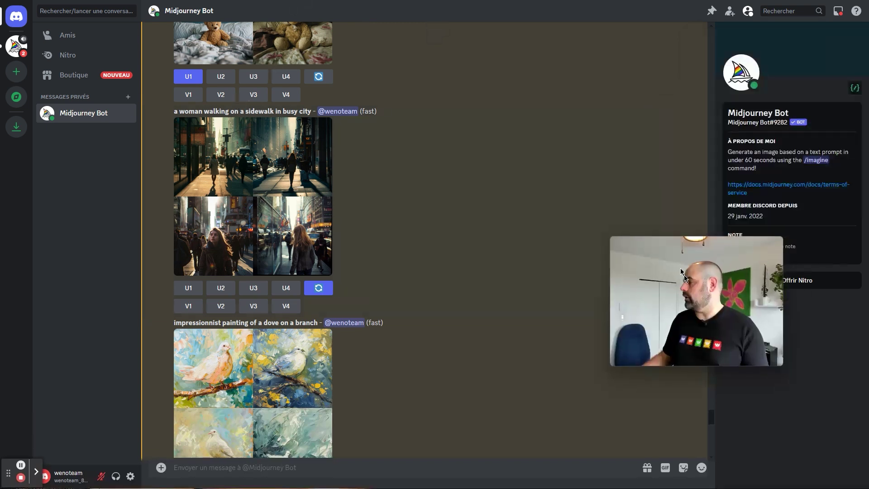
left_click_drag(681, 271, 744, 376)
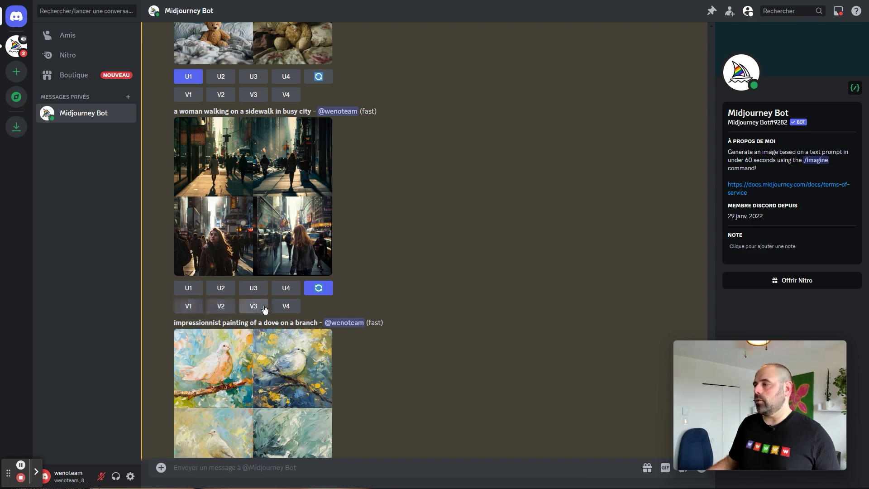
Enlarge the sidewalk grid to check its third image and request variations of that image
left_click(242, 253)
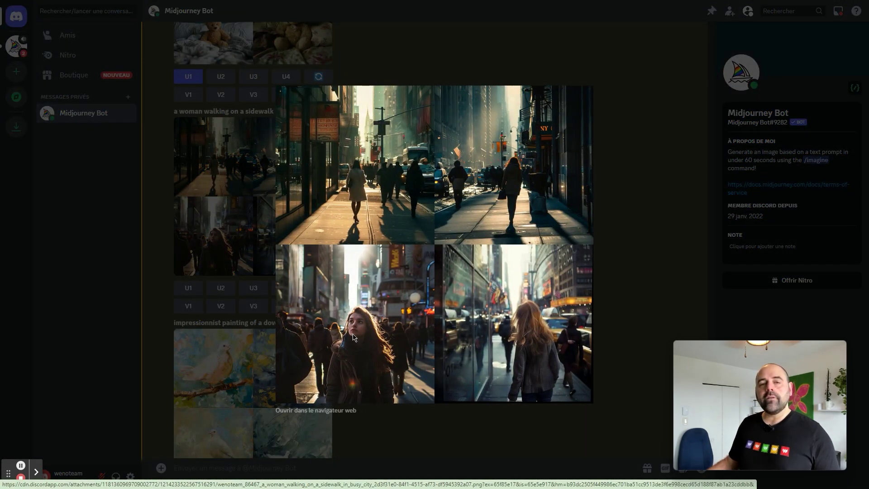
left_click(141, 301)
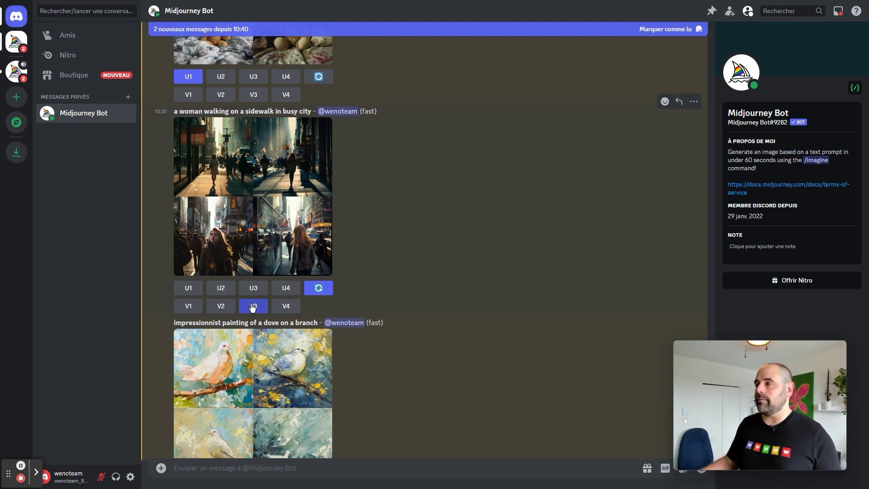
left_click(223, 239)
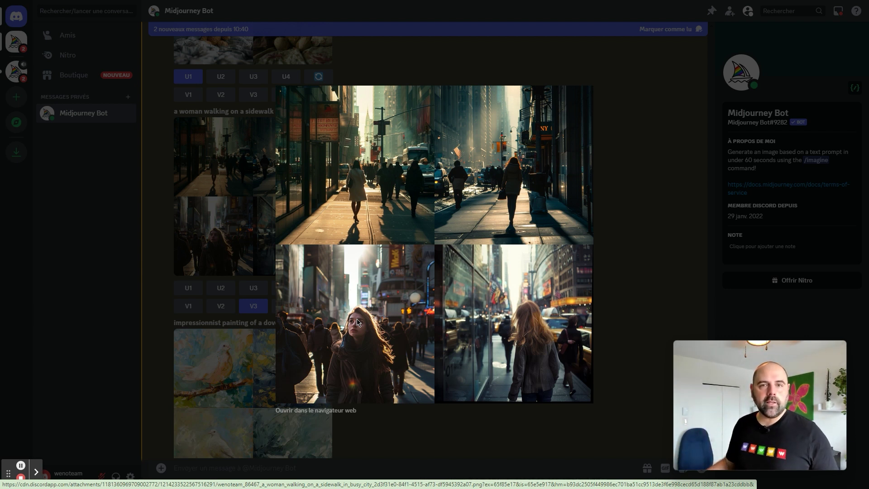
key("Escape")
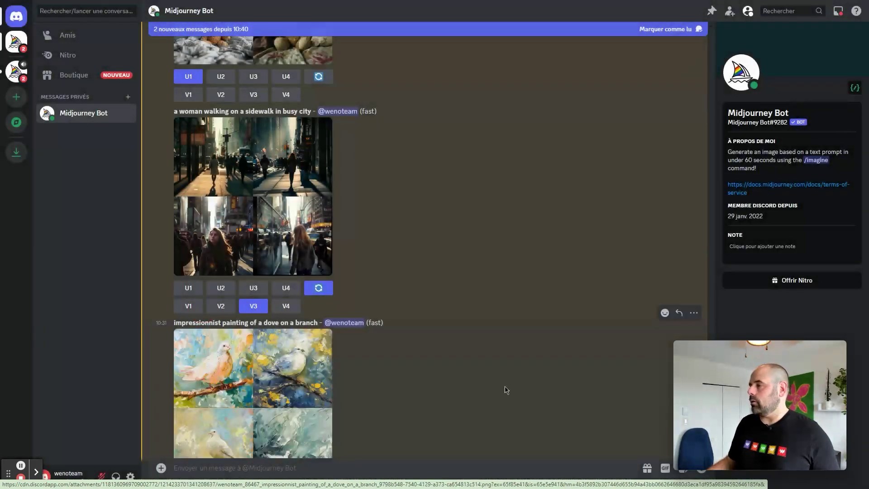
Compare the original upscaled teddybear image with its zoomed-out grid and its creative upscale in the conversation
scroll(469, 281, "down", 15)
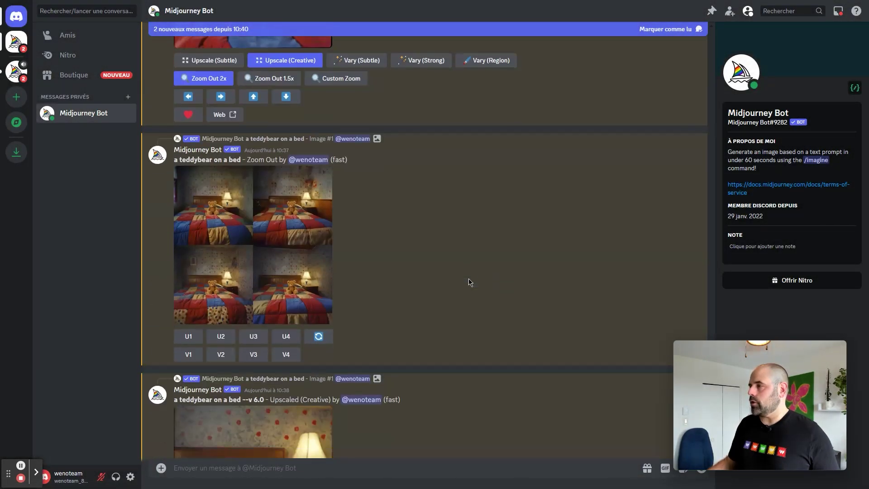
scroll(469, 281, "up", 10)
scroll(469, 281, "down", 3)
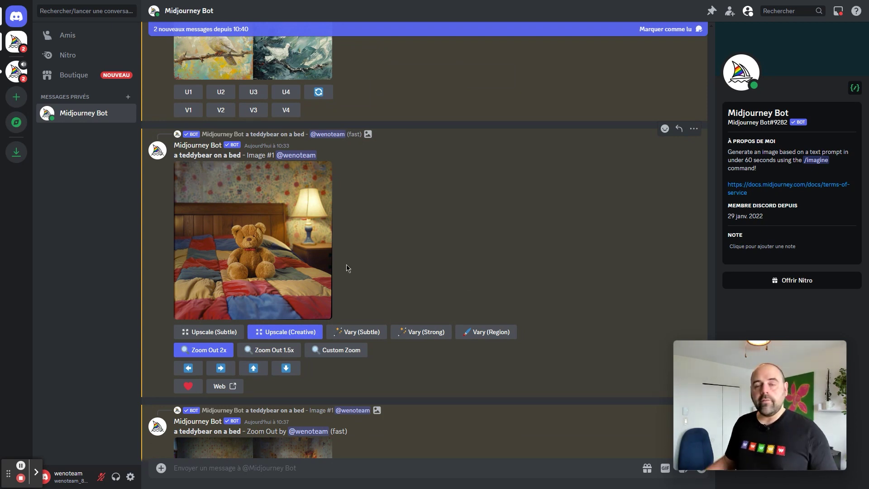
scroll(406, 268, "down", 3)
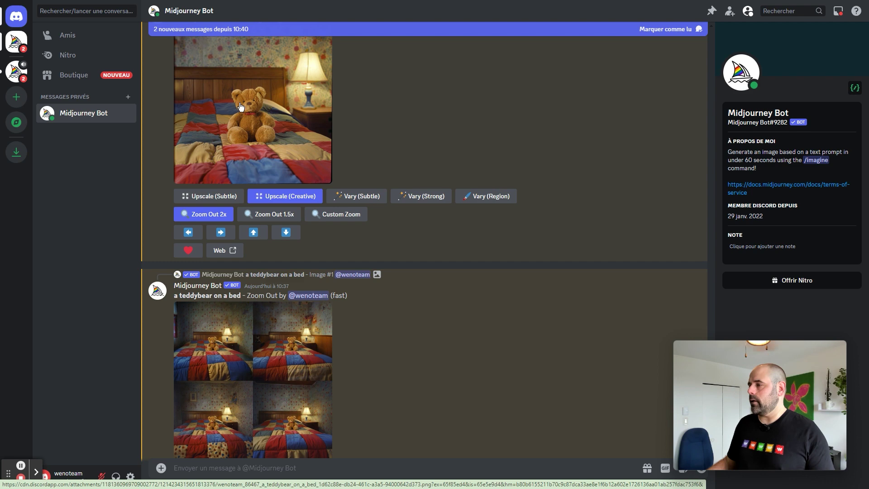
scroll(459, 311, "down", 8)
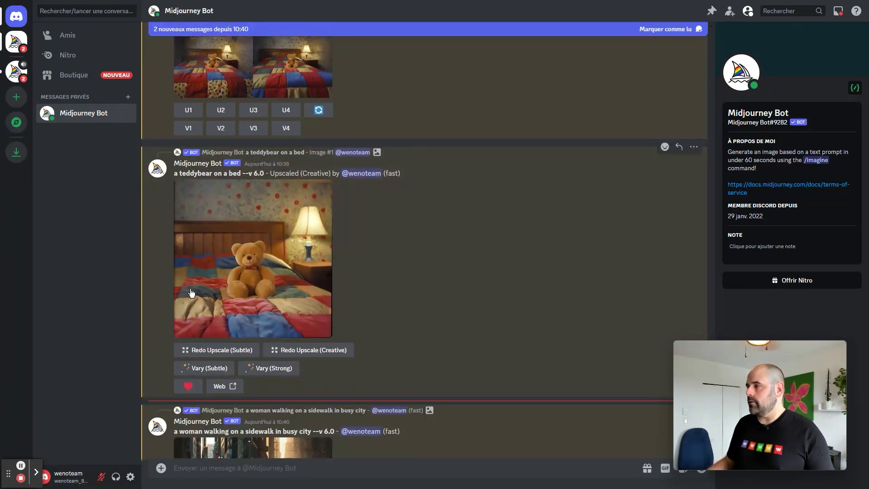
scroll(398, 216, "up", 10)
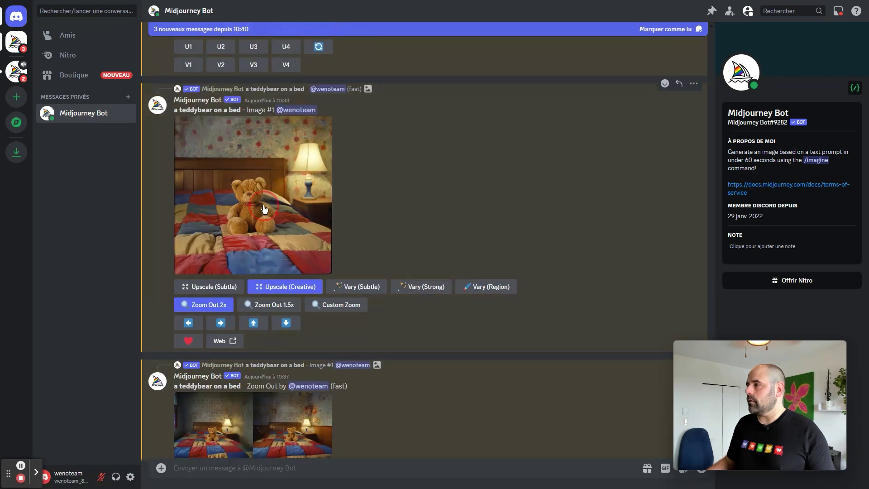
Enlarge the original upscaled teddybear image and its creative upscale in turn to compare their details
left_click(265, 209)
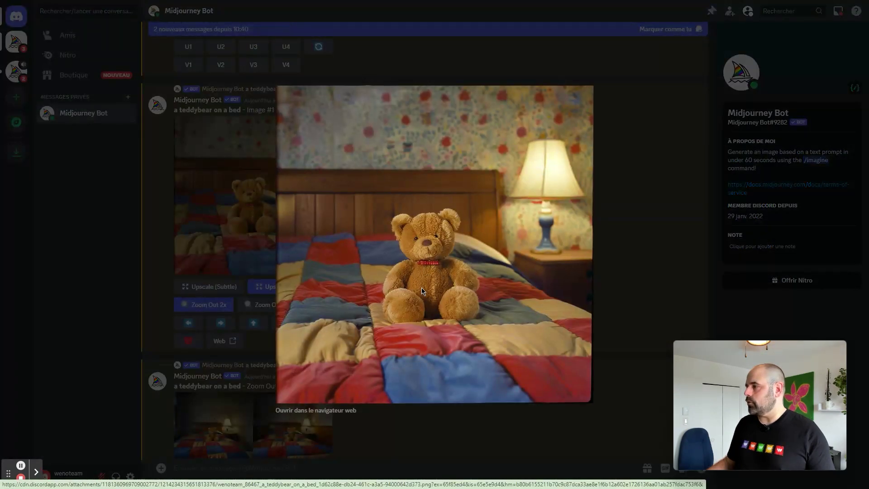
left_click(195, 316)
scroll(268, 247, "down", 10)
left_click(268, 246)
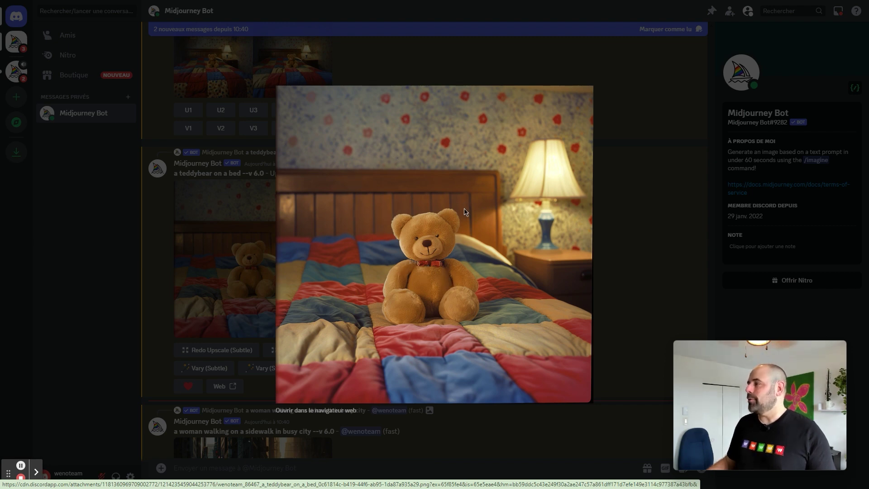
left_click(171, 242)
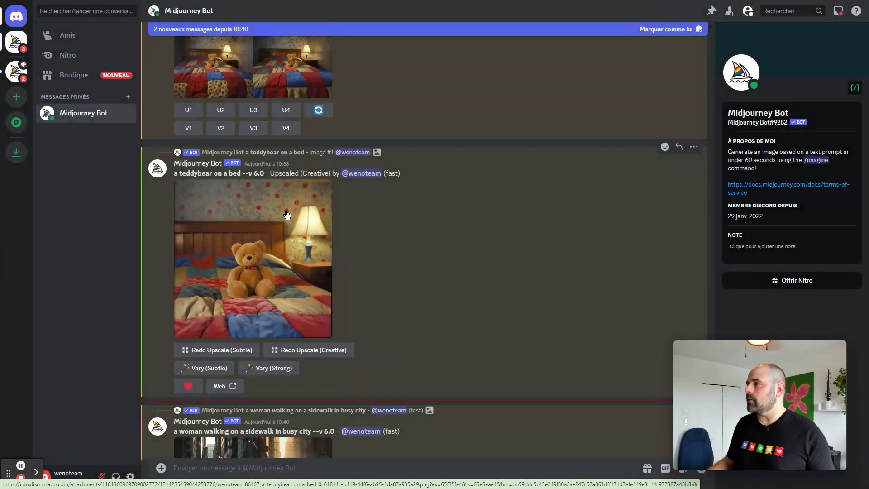
Compare the original teddybear image with the creative upscale in the conversation again and recheck the creative upscale enlarged
scroll(349, 146, "up", 10)
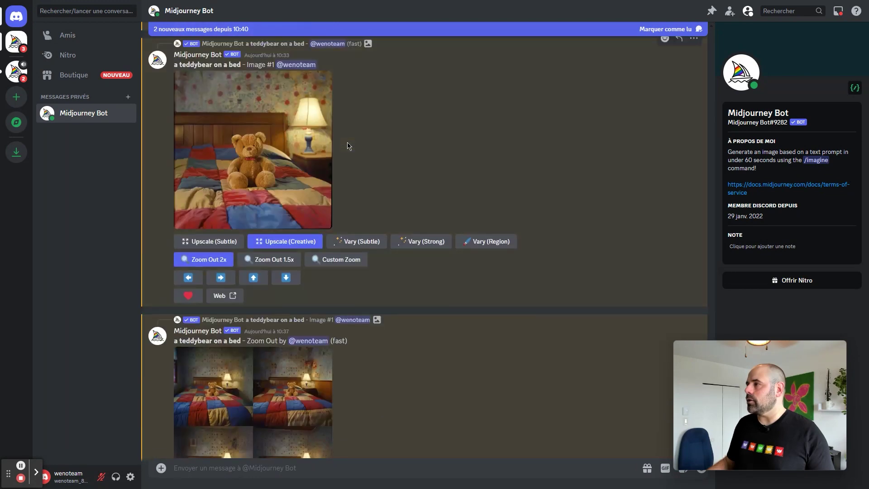
scroll(348, 146, "down", 10)
scroll(349, 145, "up", 10)
scroll(349, 146, "down", 10)
scroll(349, 146, "up", 9)
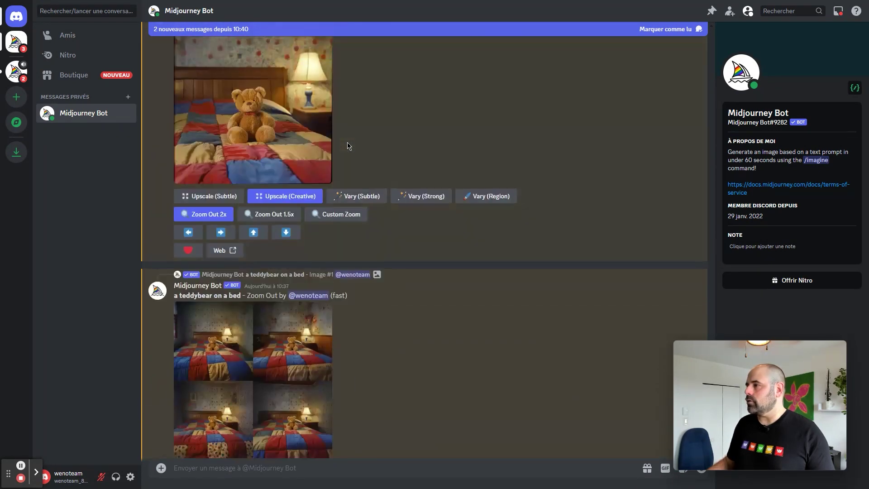
scroll(348, 146, "down", 10)
scroll(349, 146, "up", 10)
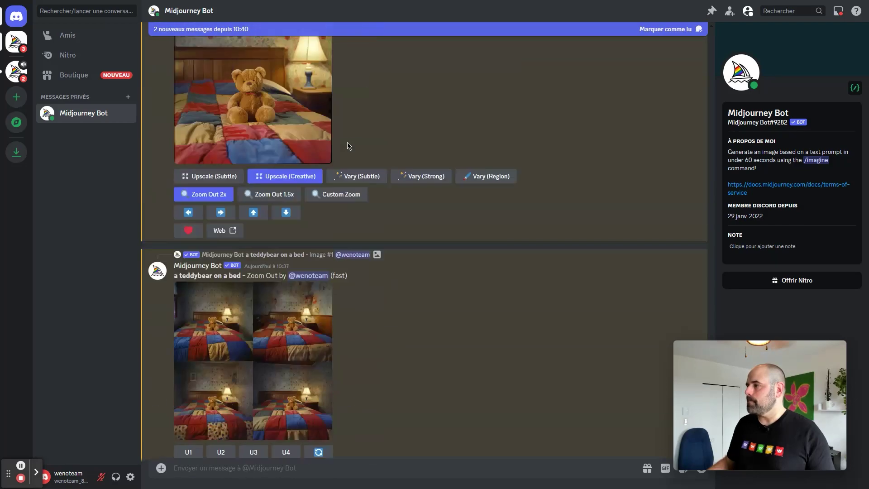
scroll(348, 145, "down", 10)
scroll(348, 146, "up", 9)
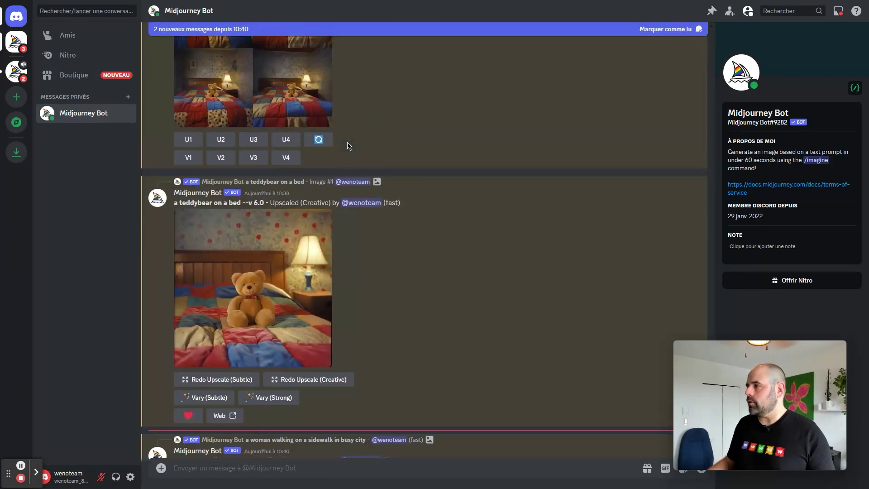
scroll(348, 145, "down", 7)
left_click(253, 258)
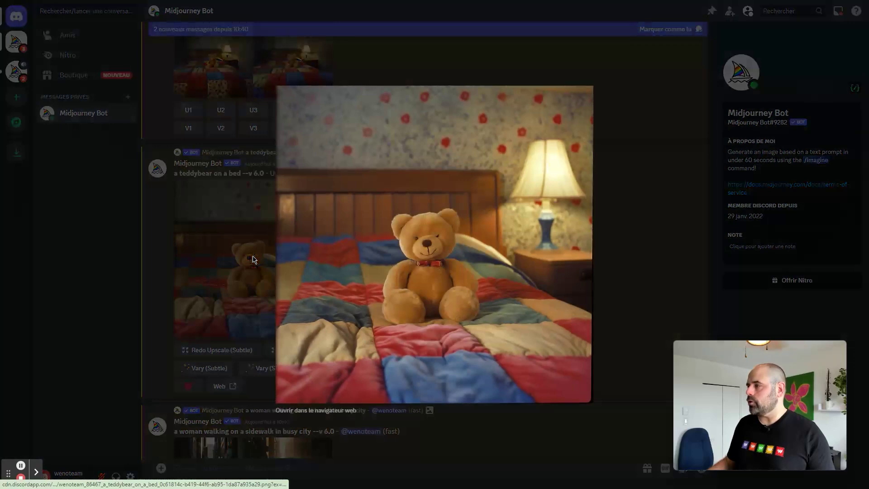
left_click(213, 230)
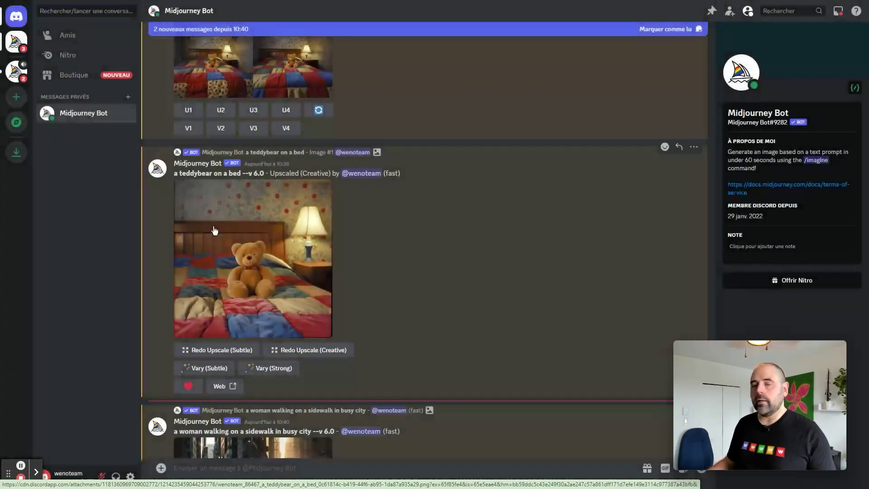
Open the zoomed-out teddybear grid in the web browser and magnify it to full size
scroll(267, 226, "up", 10)
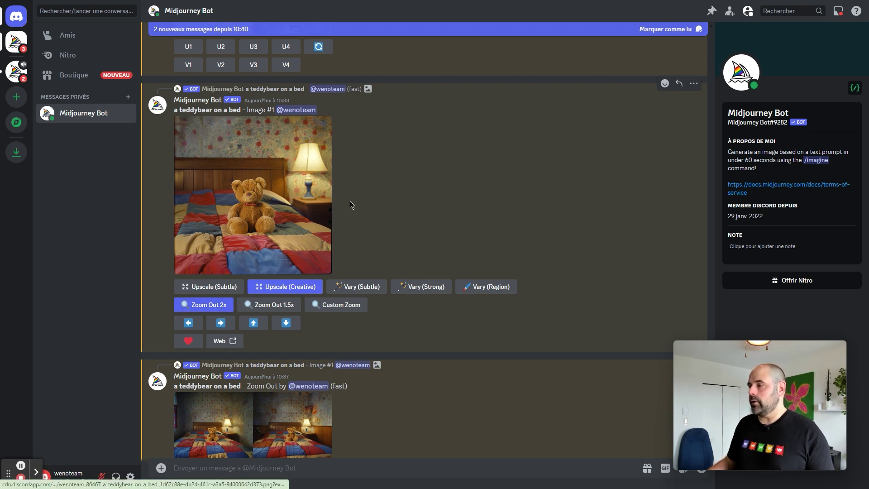
scroll(390, 213, "down", 5)
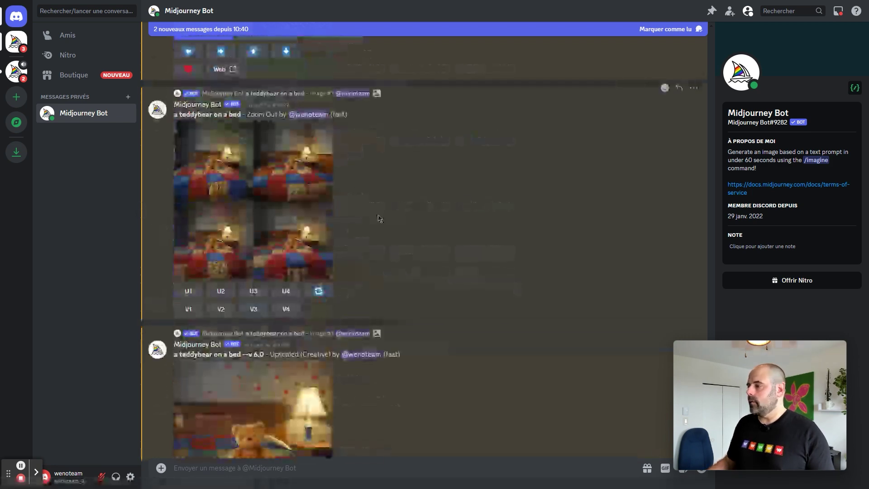
left_click(267, 178)
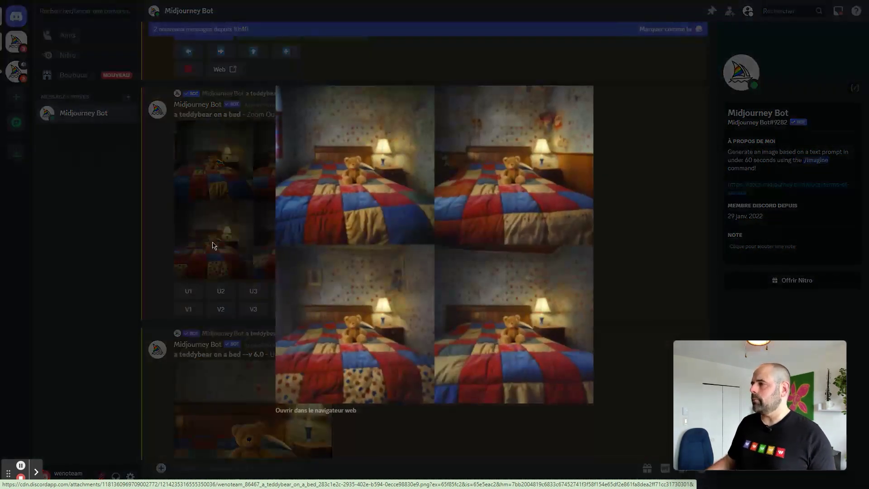
left_click(325, 411)
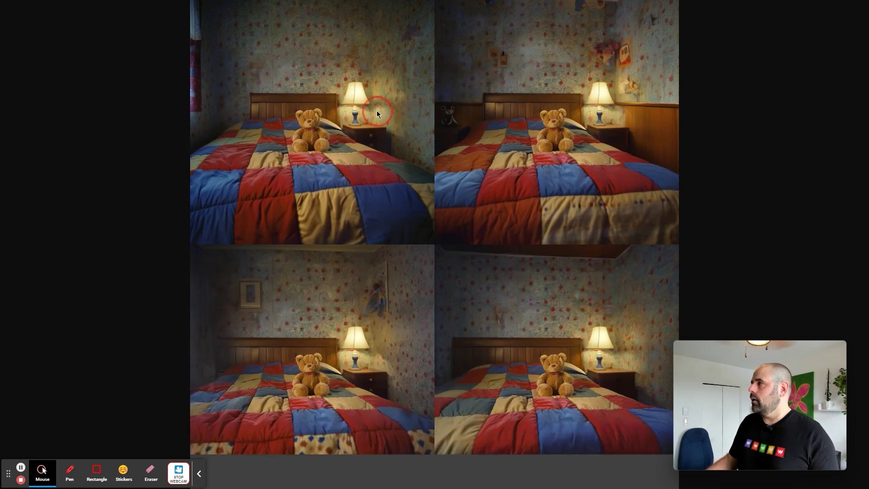
left_click(377, 110)
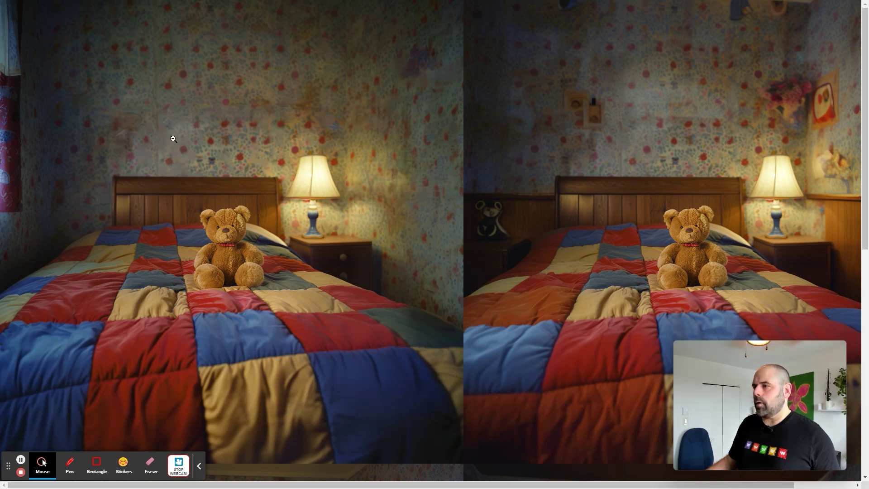
Examine the room details around the bed in the first and second zoomed-out teddybear images
scroll(474, 151, "right", 3)
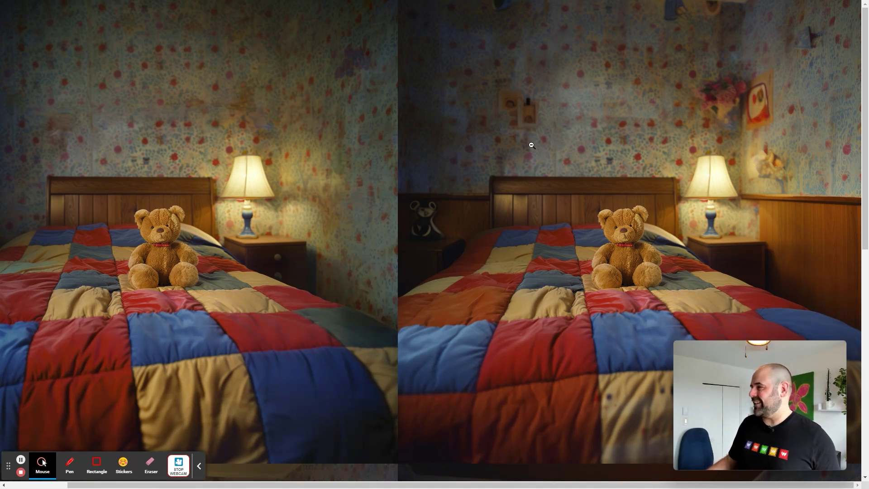
scroll(502, 156, "left", 3)
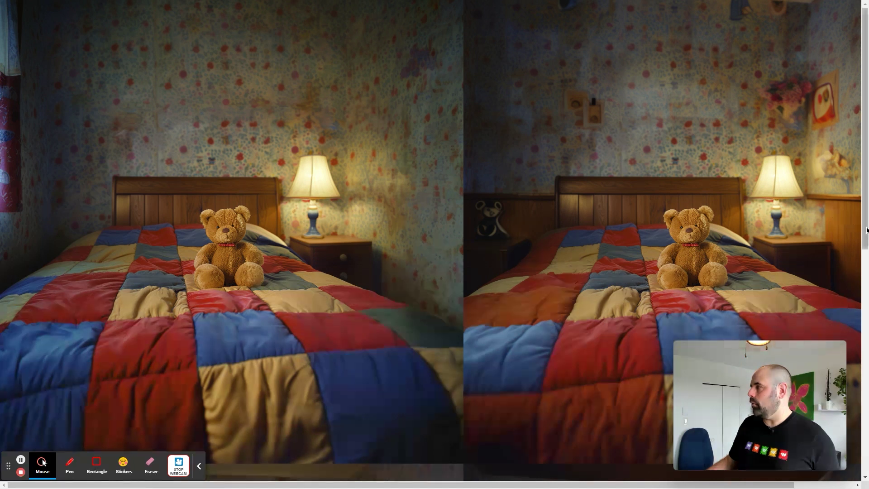
scroll(812, 230, "right", 3)
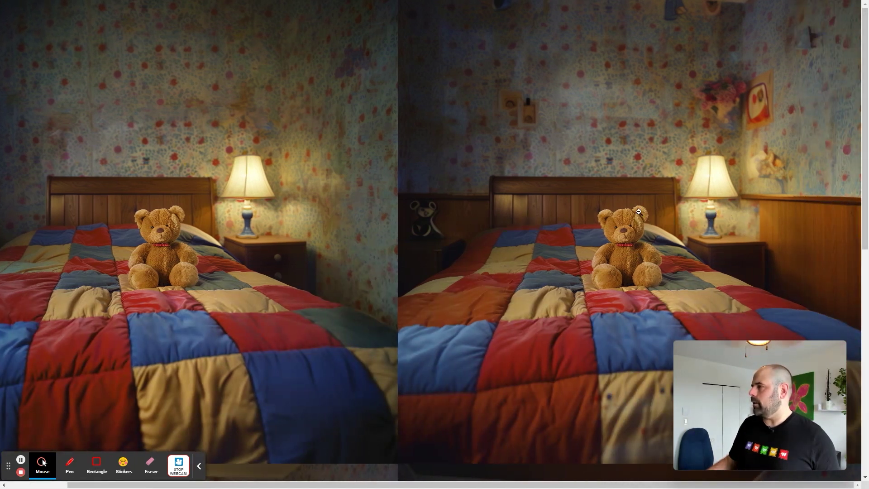
scroll(432, 232, "left", 2)
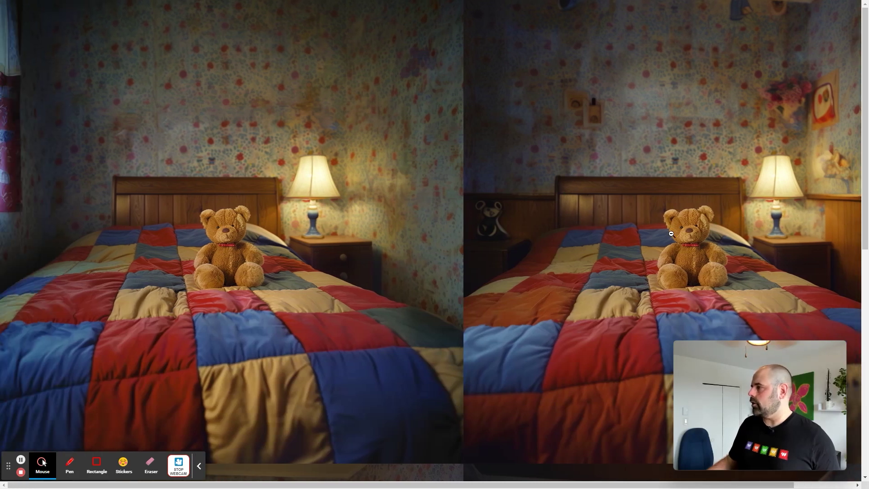
Examine the third and fourth zoomed-out teddybear images at full size, then return to the Midjourney Bot conversation in Discord
scroll(409, 221, "down", 8)
scroll(406, 220, "down", 2)
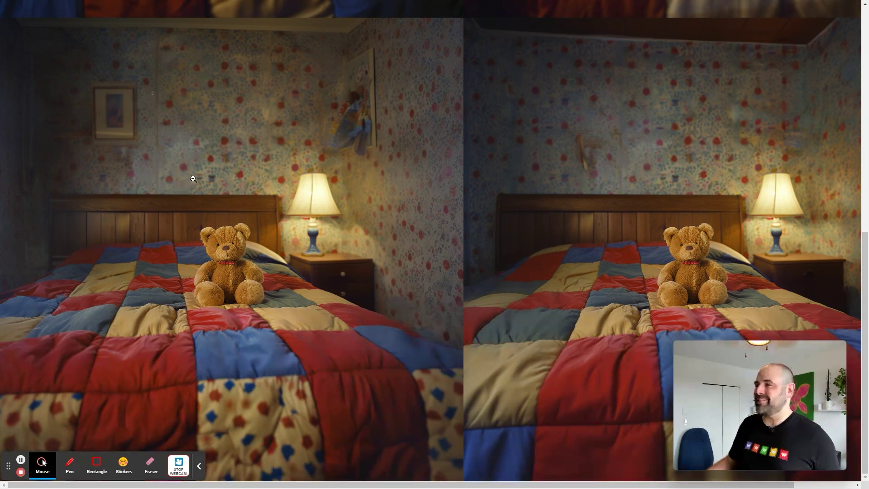
scroll(408, 211, "right", 3)
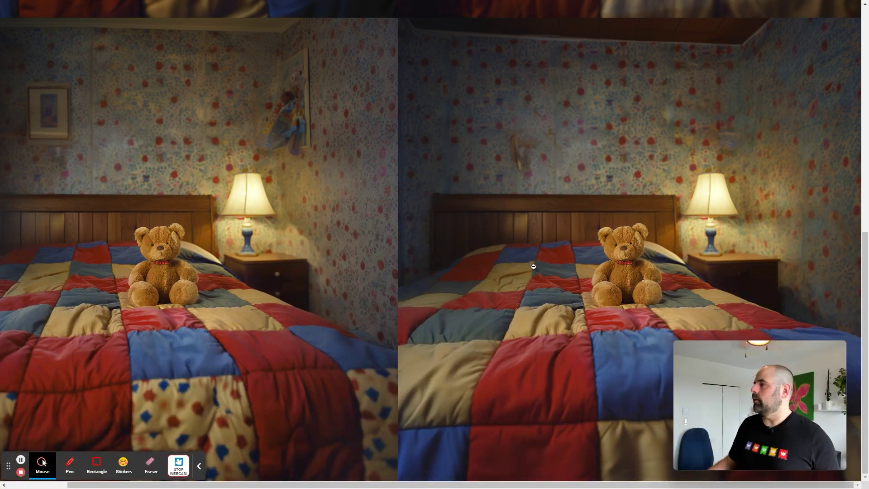
scroll(534, 267, "left", 3)
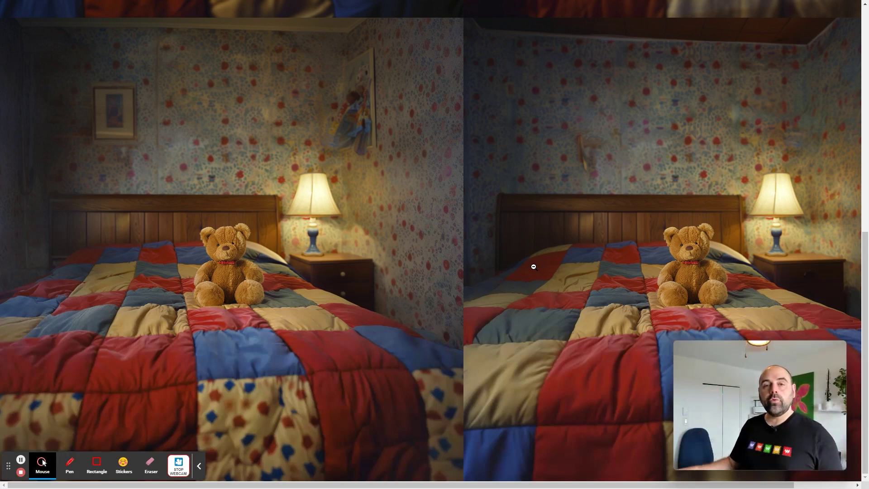
scroll(487, 278, "right", 3)
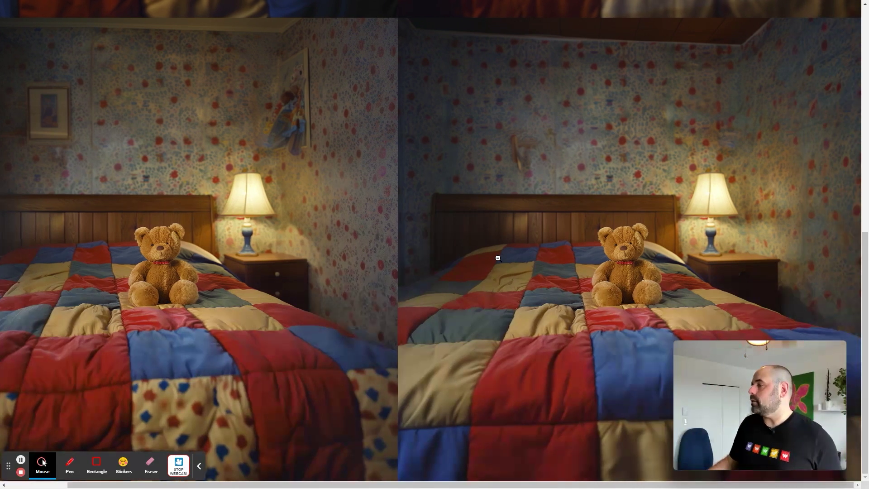
scroll(496, 256, "down", 5)
scroll(498, 258, "down", 5)
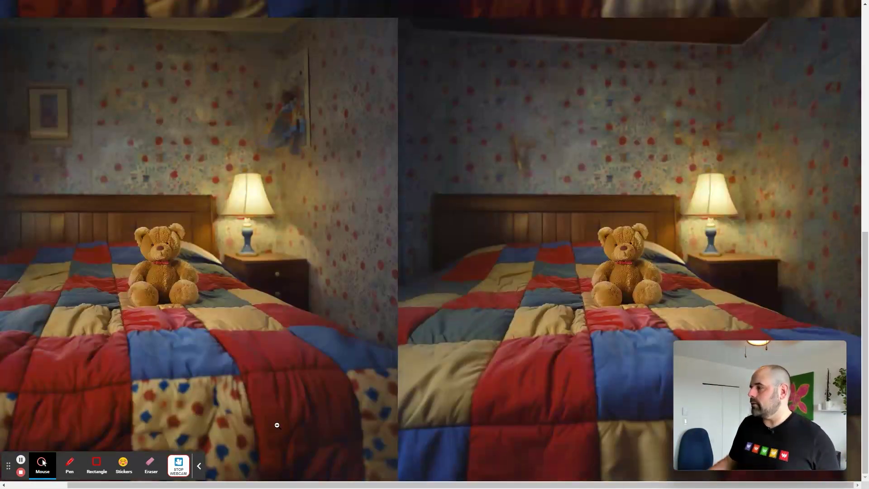
scroll(584, 313, "up", 1)
scroll(584, 313, "down", 4)
scroll(584, 313, "up", 2)
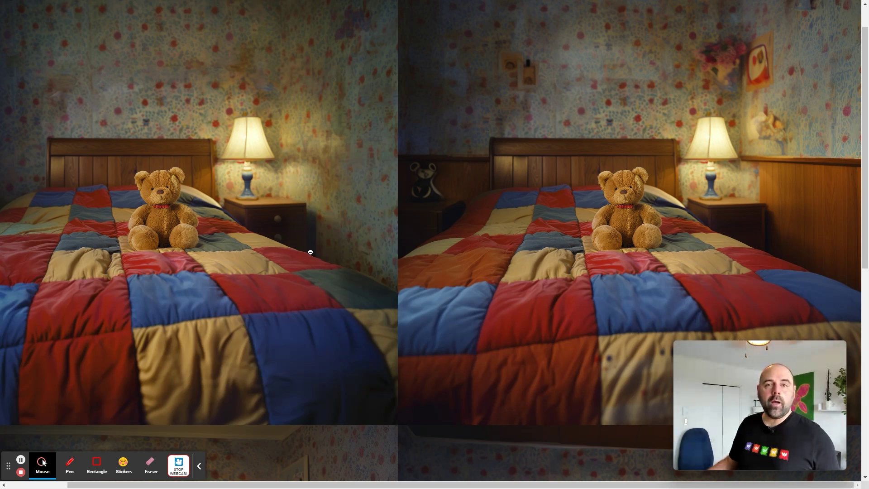
left_click(238, 291)
key("alt+Tab")
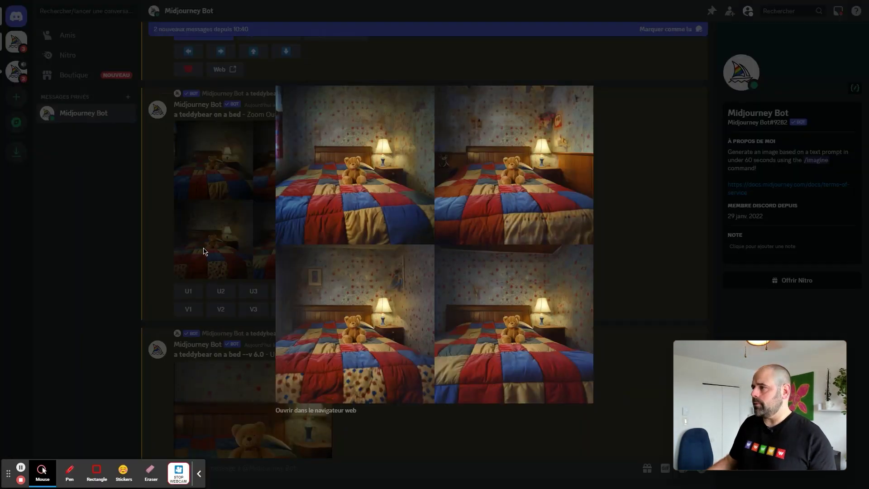
left_click(204, 252)
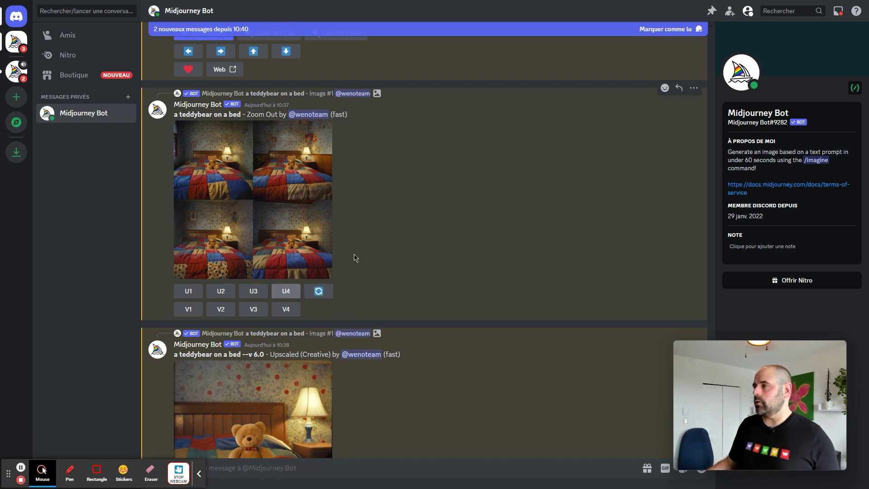
Review the original teddybear image's upscale and zoom-out options alongside the zoomed-out grid and the creative upscale
scroll(258, 295, "up", 3)
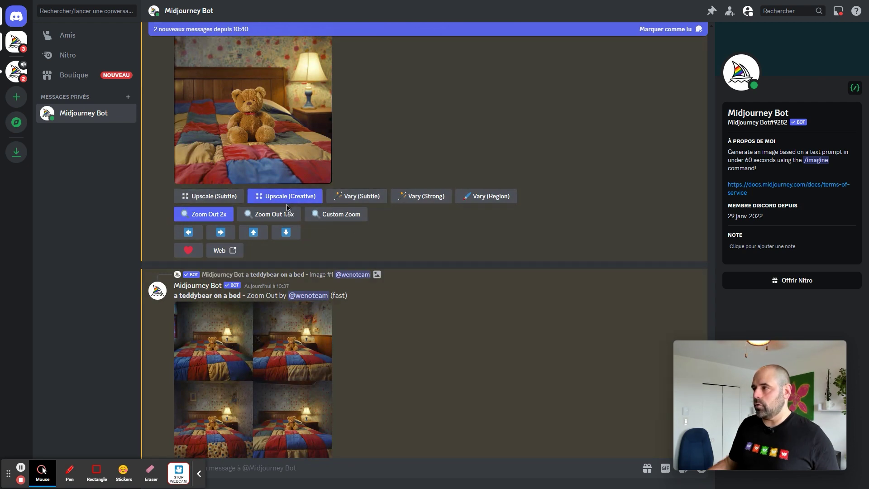
scroll(453, 324, "down", 5)
scroll(419, 236, "up", 1)
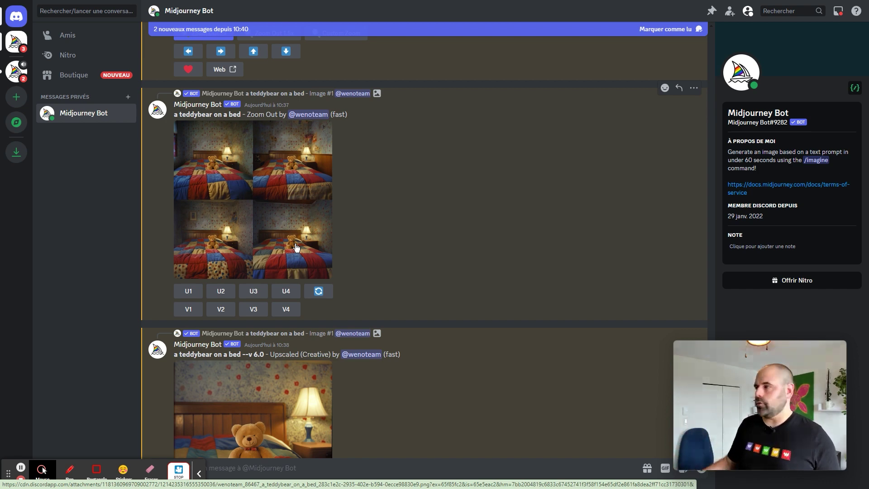
scroll(412, 213, "up", 5)
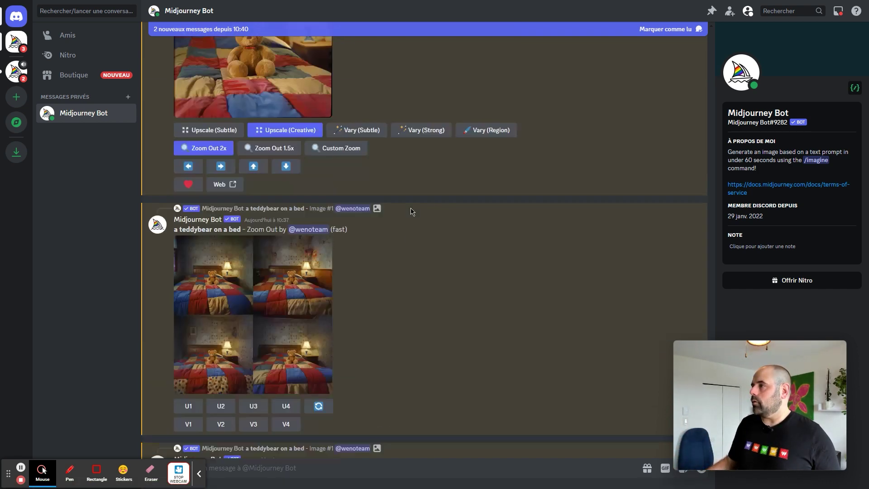
scroll(412, 212, "down", 15)
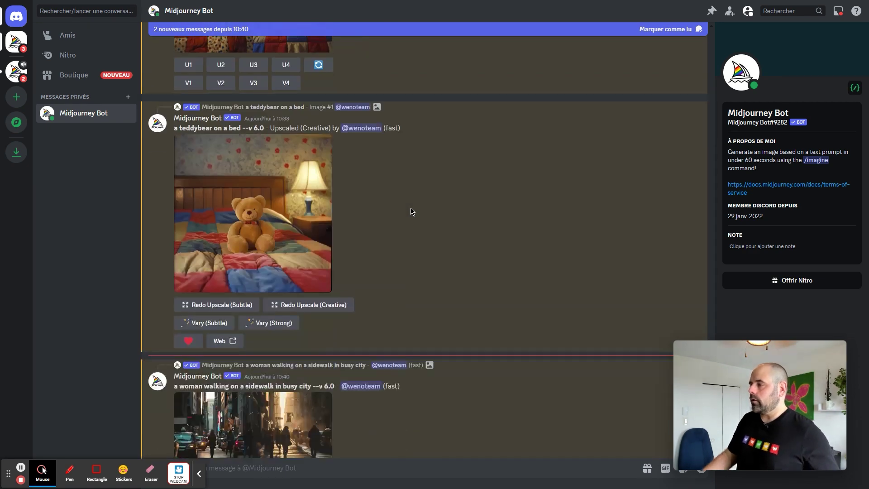
Compare the regenerated woman-on-sidewalk grid with the original grid and its chosen regenerate and V3 options in the conversation
scroll(412, 212, "down", 2)
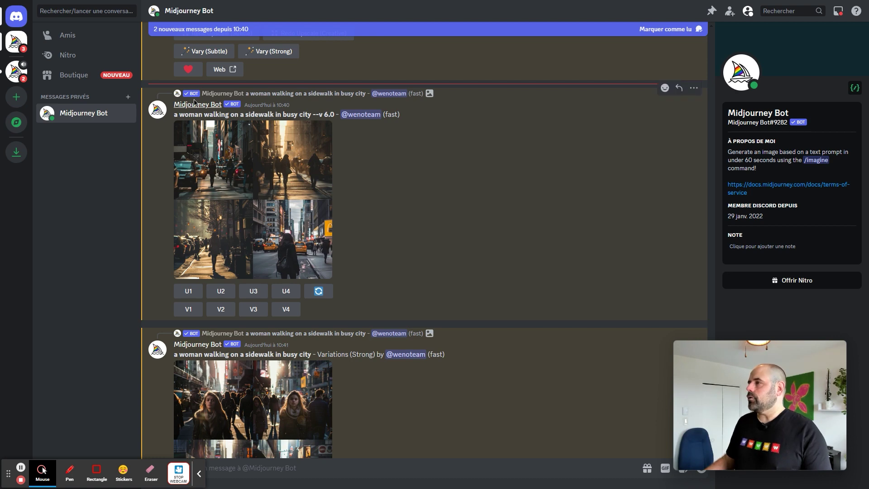
scroll(557, 218, "up", 20)
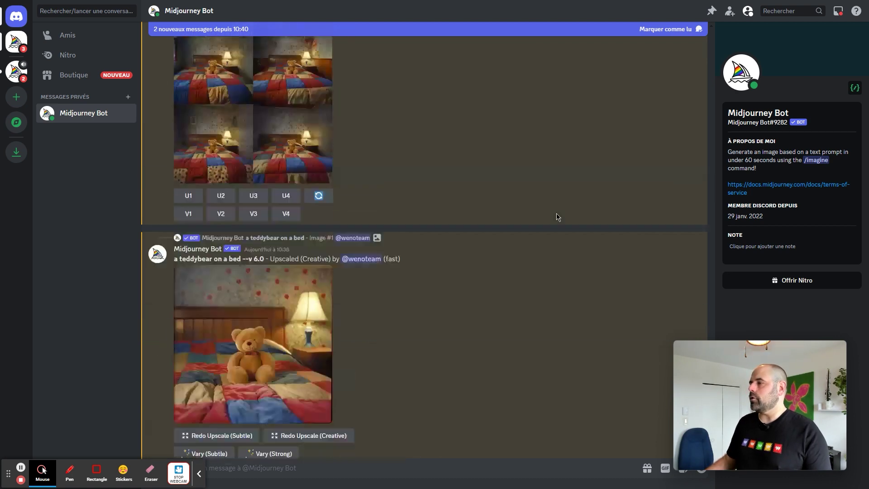
scroll(558, 218, "down", 5)
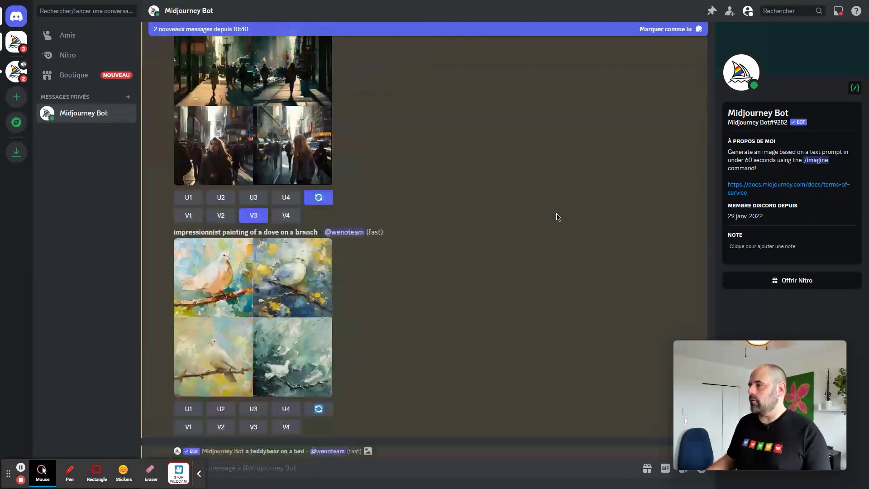
scroll(299, 181, "up", 3)
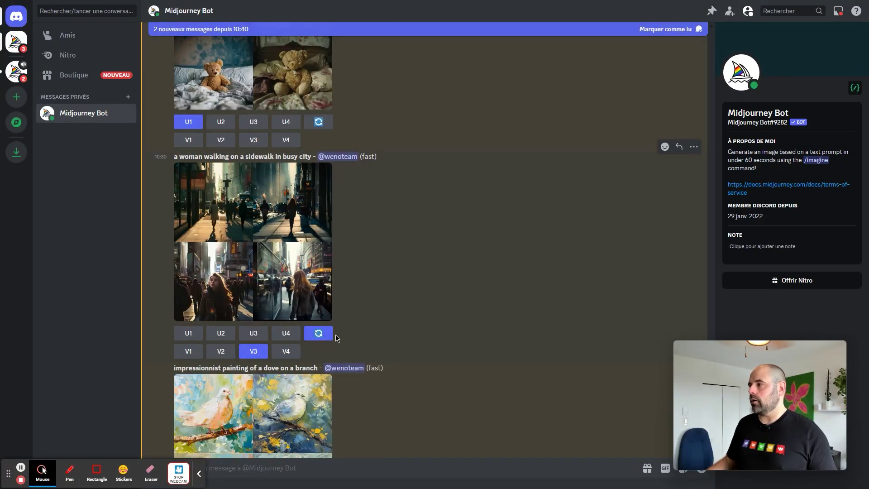
scroll(398, 316, "down", 8)
scroll(412, 312, "down", 10)
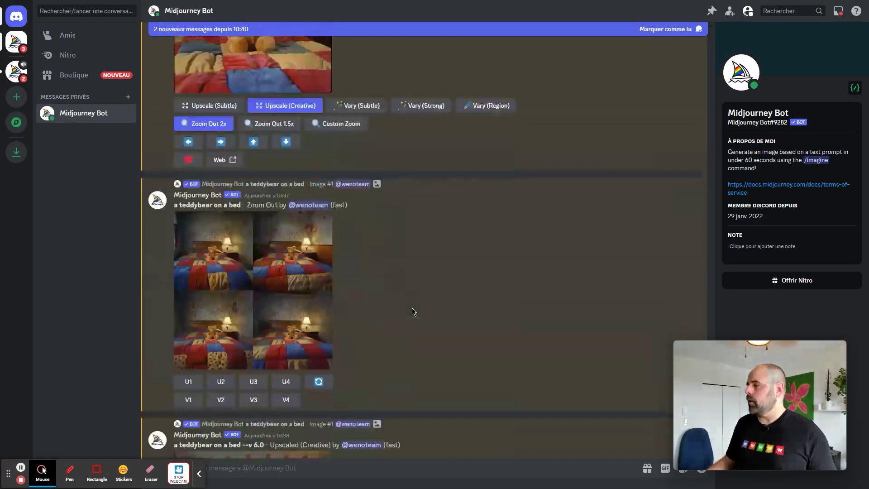
scroll(240, 245, "up", 3)
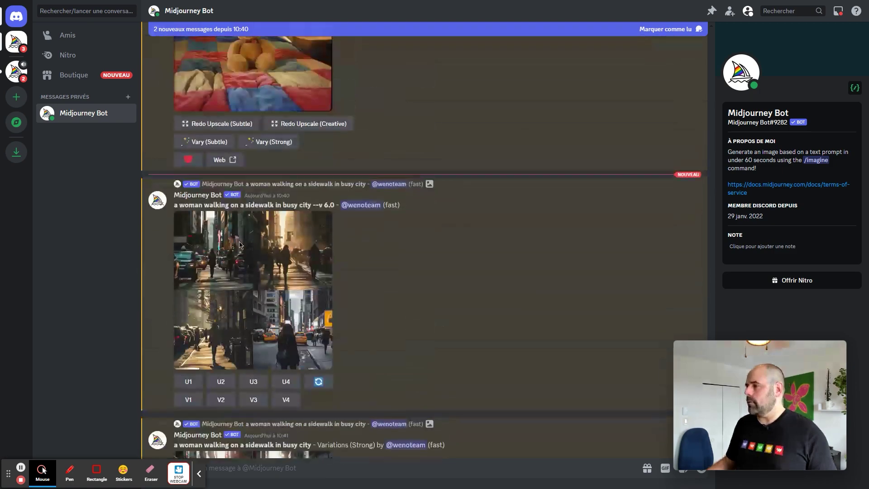
Open the regenerated woman-on-sidewalk grid in the web browser and magnify it to full size
left_click(230, 264)
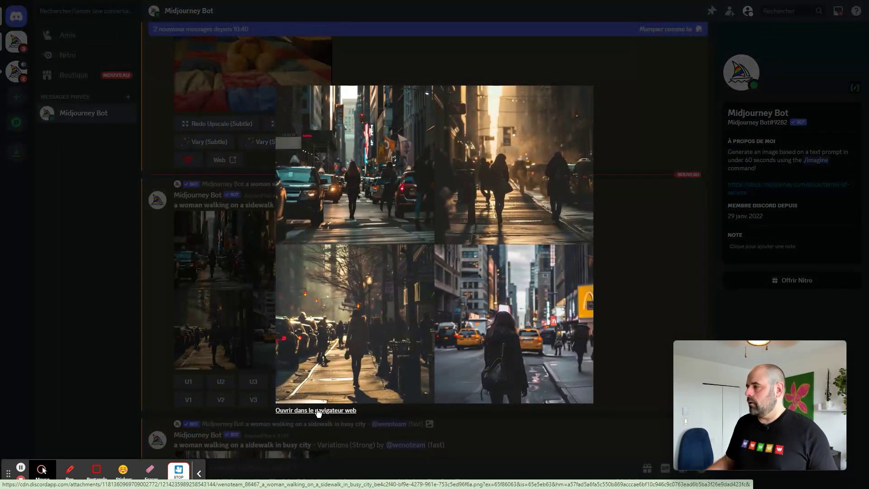
left_click(317, 410)
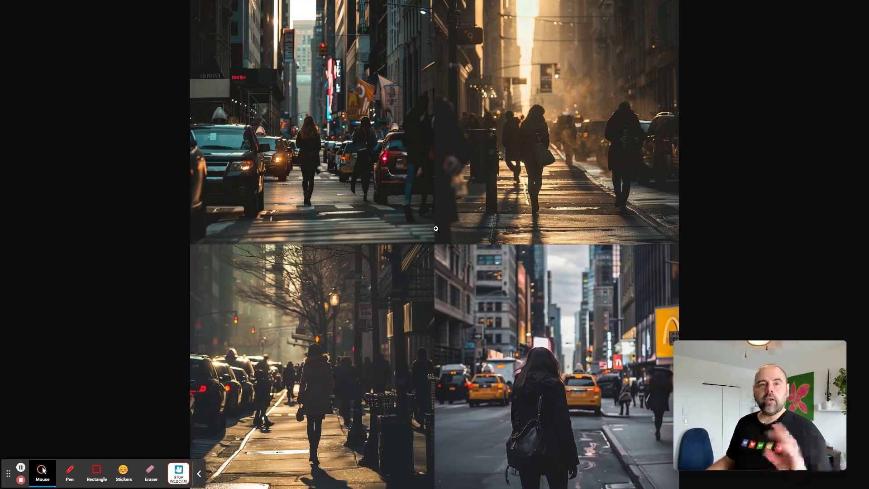
left_click(423, 239)
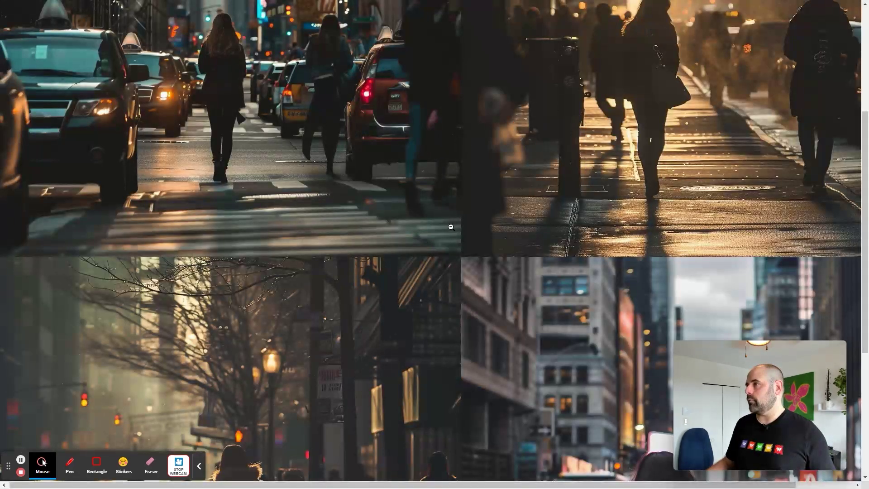
Examine all four regenerated sidewalk images at full size, then return to the Midjourney Bot conversation in Discord
scroll(484, 220, "up", 4)
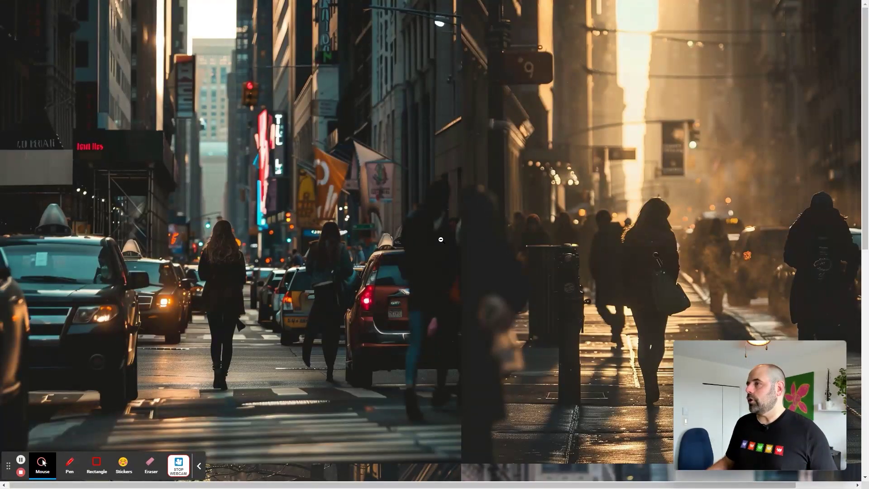
scroll(463, 228, "right", 3)
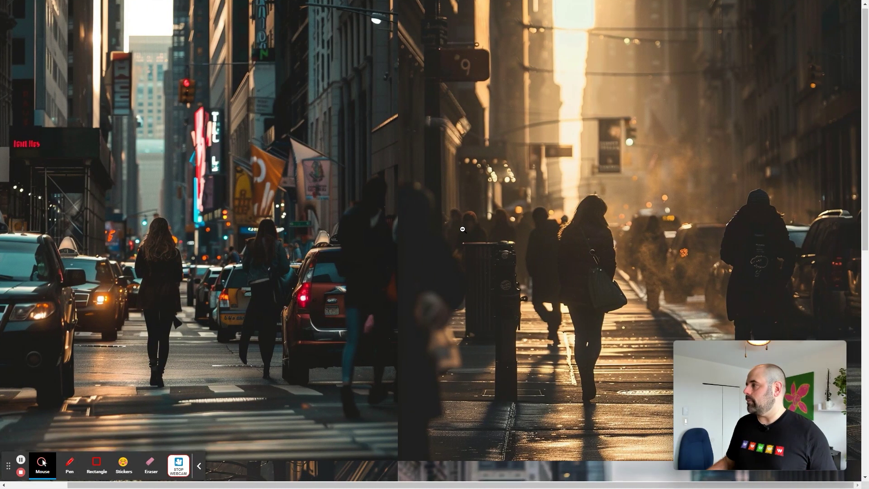
scroll(462, 229, "down", 10)
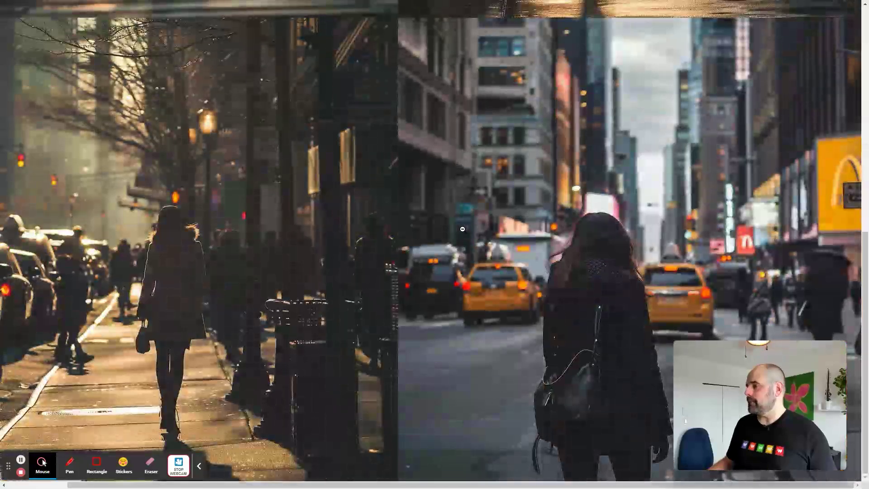
left_click(200, 464)
left_click(285, 285)
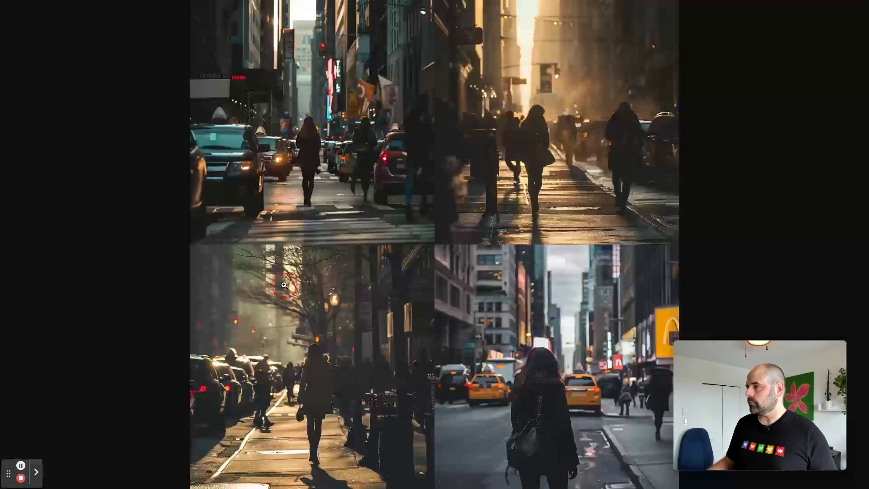
key("ctrl+w")
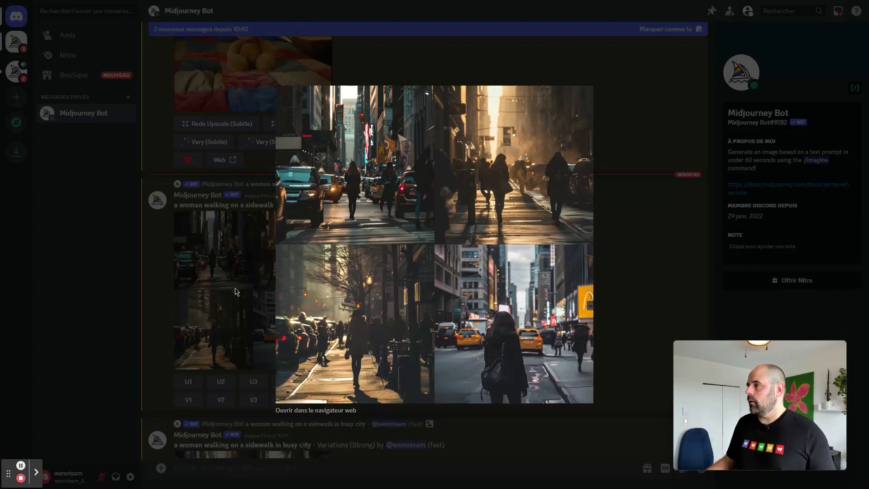
Close the regenerated grid's preview and view an enlarged preview of the original woman-on-sidewalk grid for comparison
left_click(210, 272)
scroll(344, 244, "down", 4)
scroll(386, 231, "up", 10)
scroll(387, 232, "up", 12)
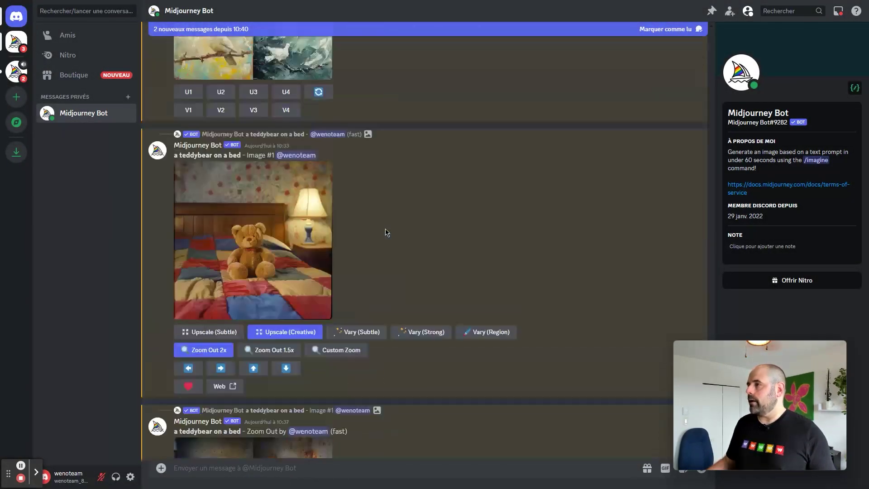
left_click(227, 341)
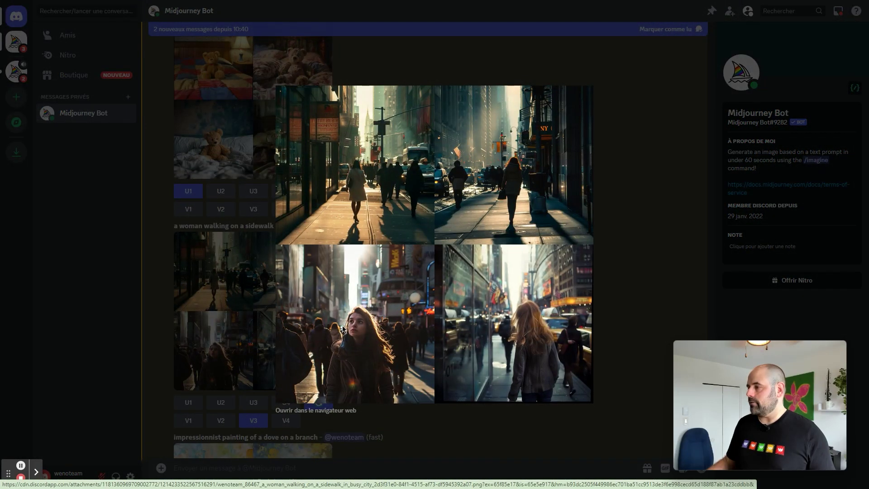
left_click(468, 425)
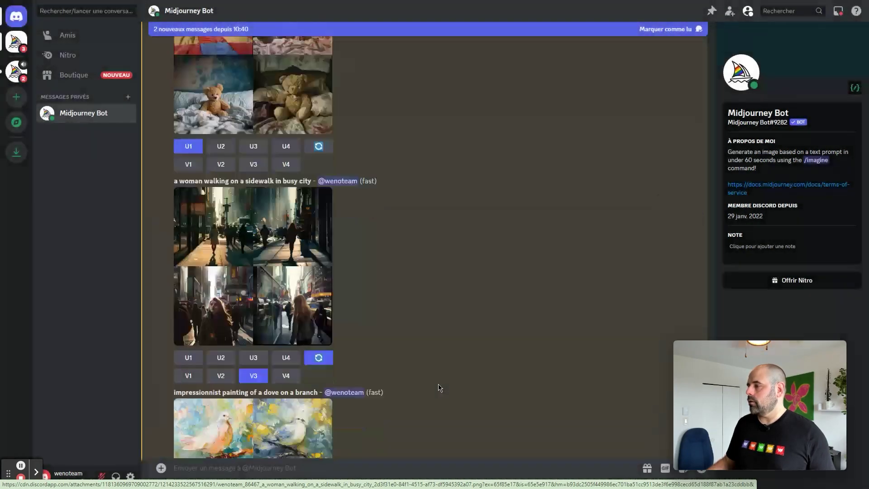
Open the Variations (Strong) grid of the woman on the sidewalk in the web browser and magnify it to full size
scroll(437, 385, "down", 10)
scroll(436, 383, "down", 15)
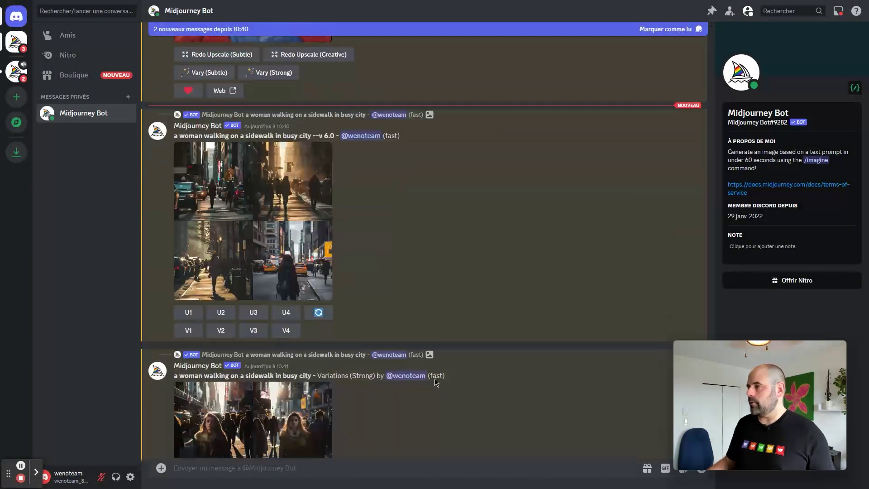
left_click(241, 310)
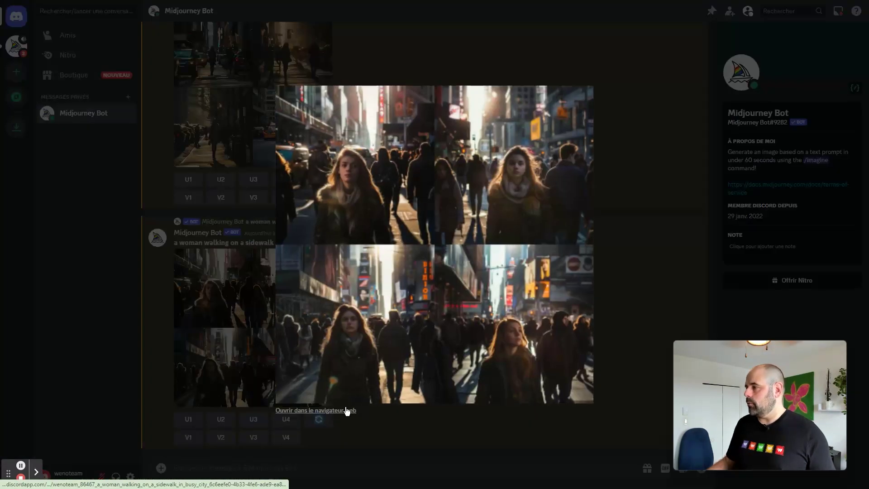
left_click(334, 411)
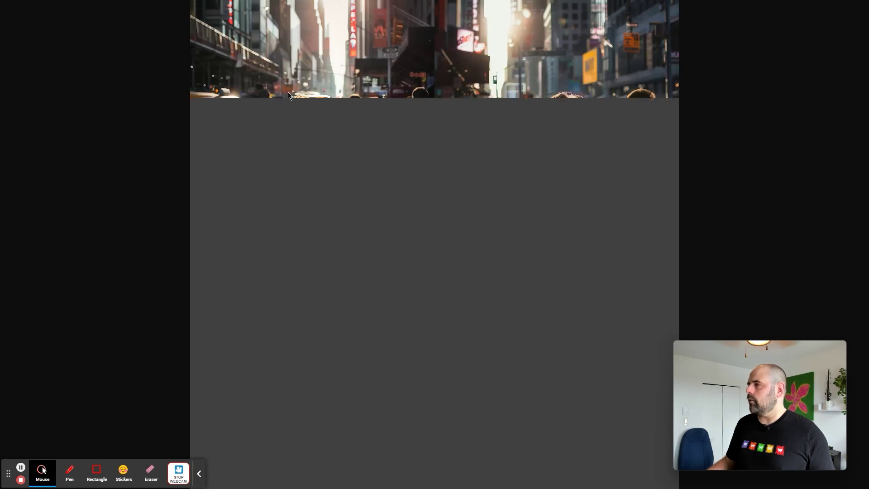
left_click(407, 145)
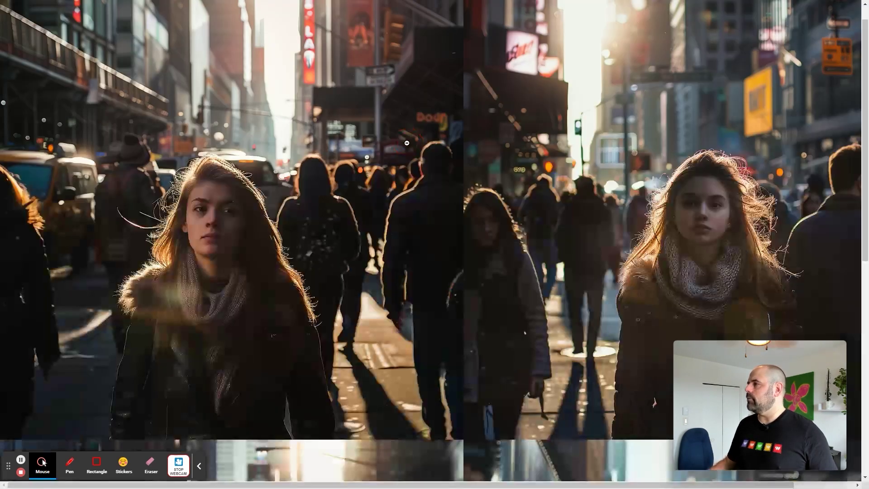
Compare the women and street scenes across the four strong variations, then return to Discord and preview the grid once more
scroll(498, 204, "down", 10)
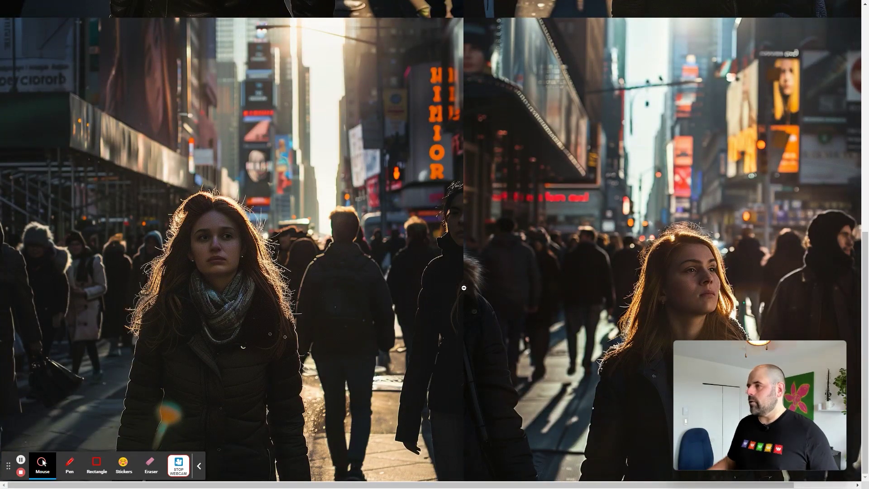
scroll(526, 260, "up", 10)
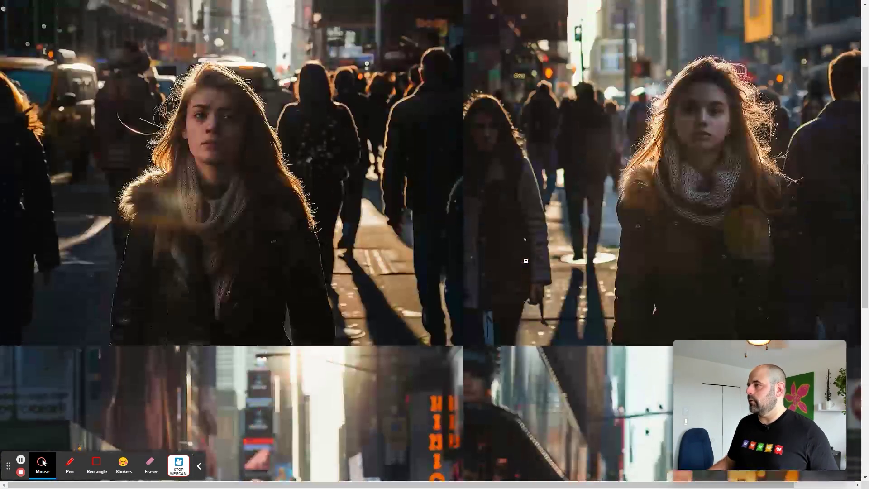
scroll(526, 261, "down", 10)
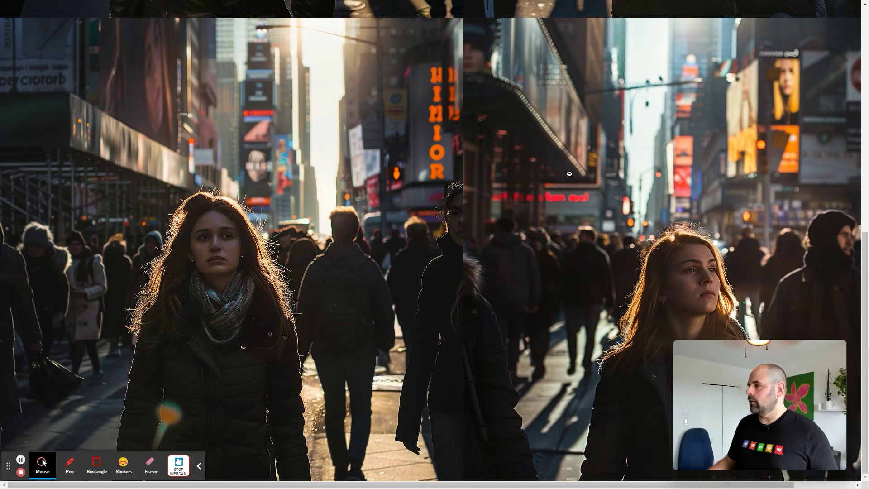
scroll(569, 173, "up", 10)
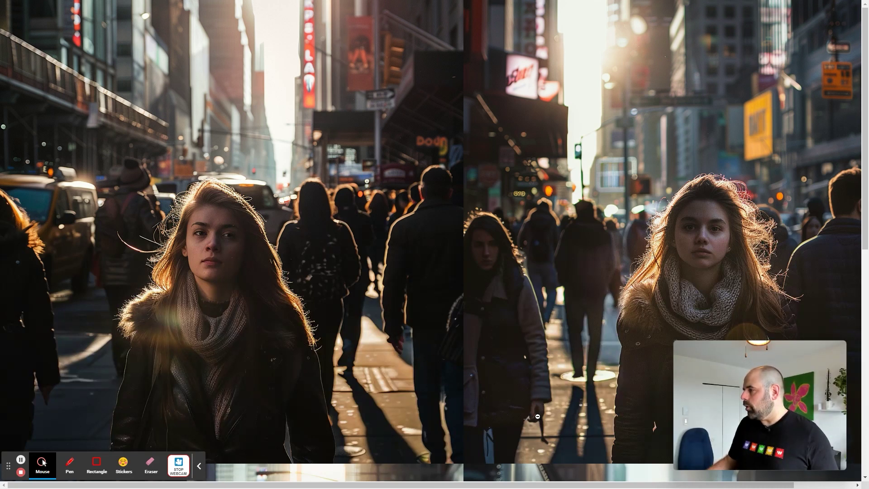
scroll(545, 398, "down", 10)
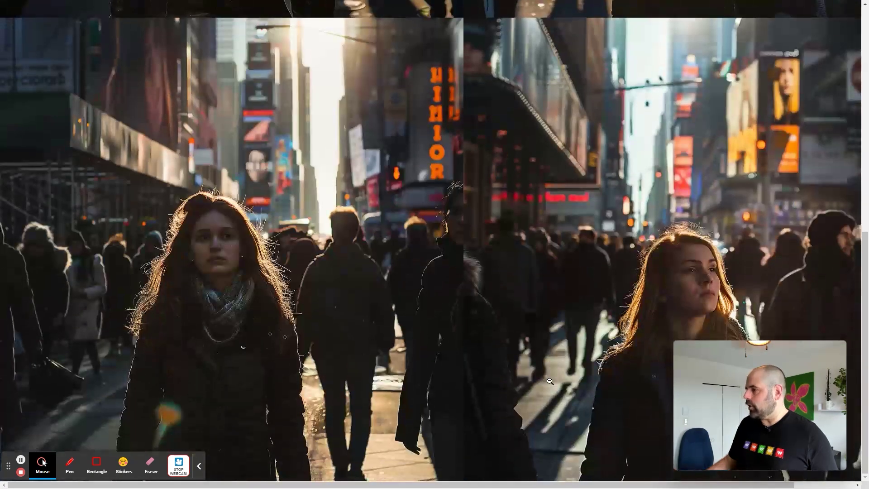
mouse_move(734, 374)
left_mouse_down()
mouse_move(681, 146)
mouse_move(706, 346)
mouse_move(736, 371)
left_mouse_up()
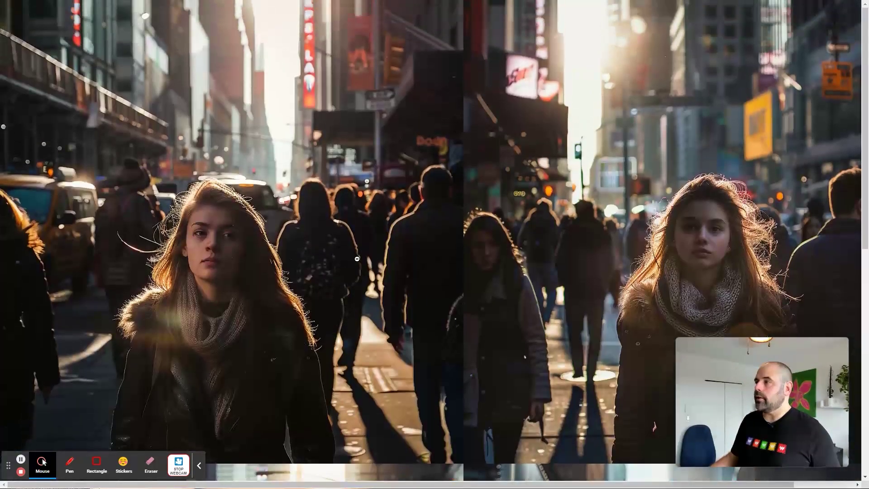
left_click(357, 260)
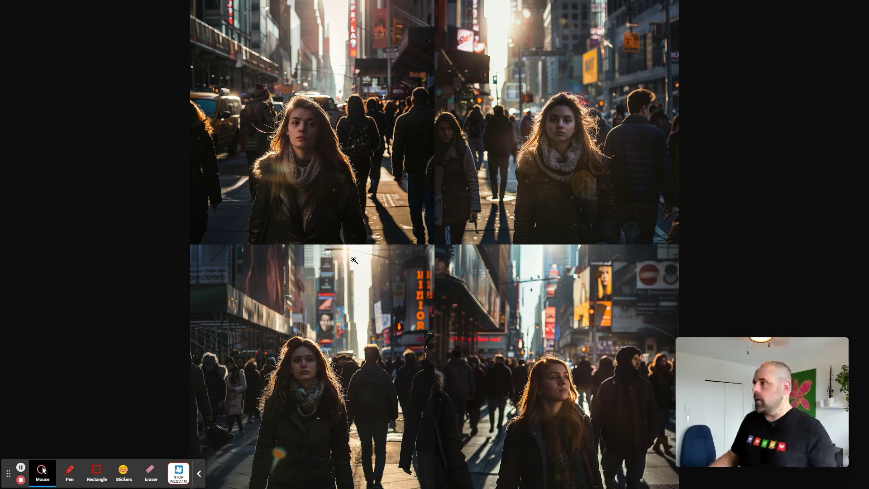
key("Escape")
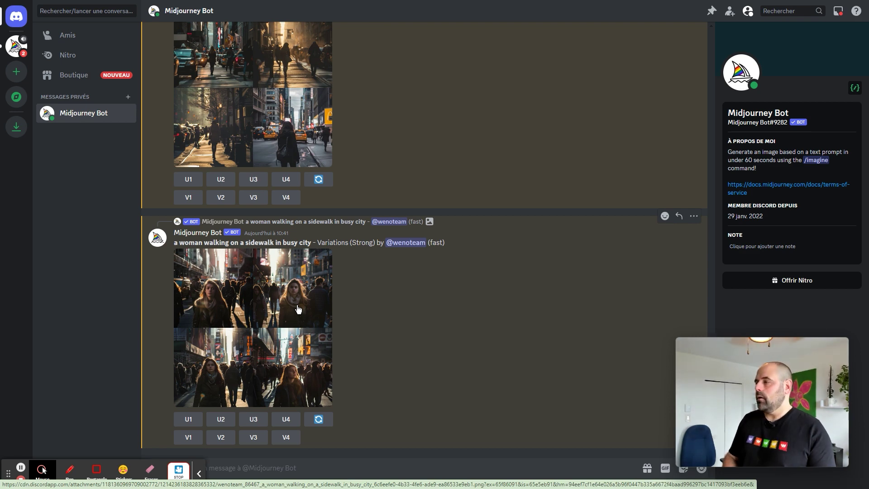
left_click(298, 310)
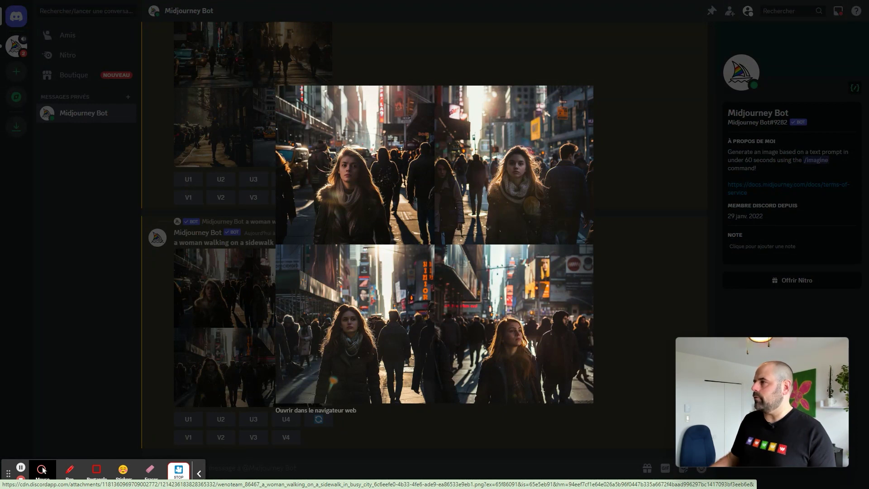
left_click(156, 323)
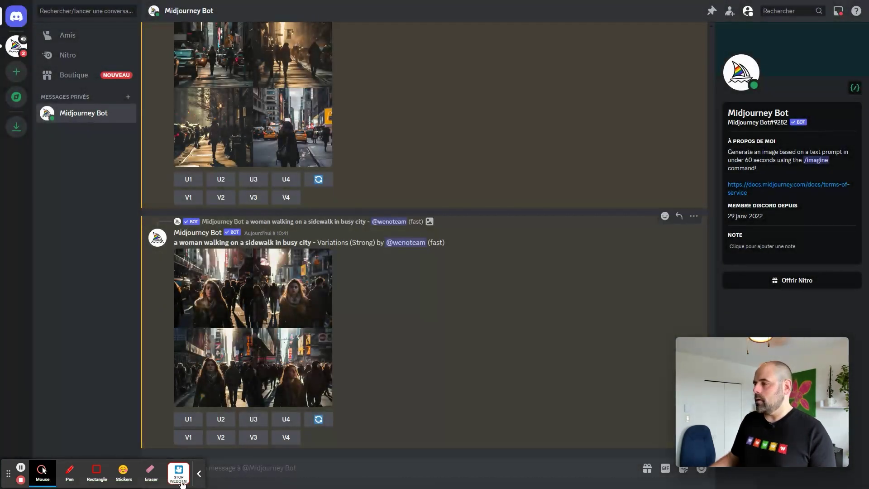
Copy the prompt text "a woman walking on a sidewalk in busy city" from the Variations (Strong) message
left_click(199, 475)
left_click_drag(175, 242, 311, 243)
key("ctrl+c")
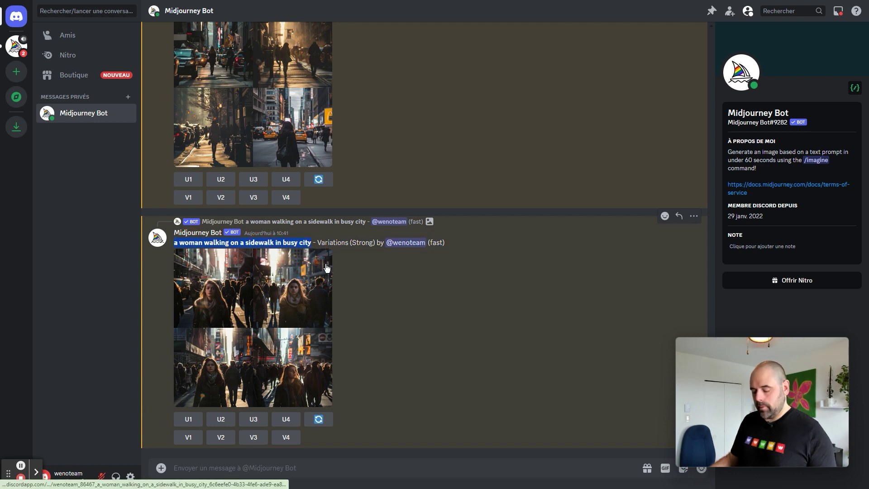
Start an /imagine command with the copied prompt "a woman walking on a sidewalk in busy city"
left_click(205, 468)
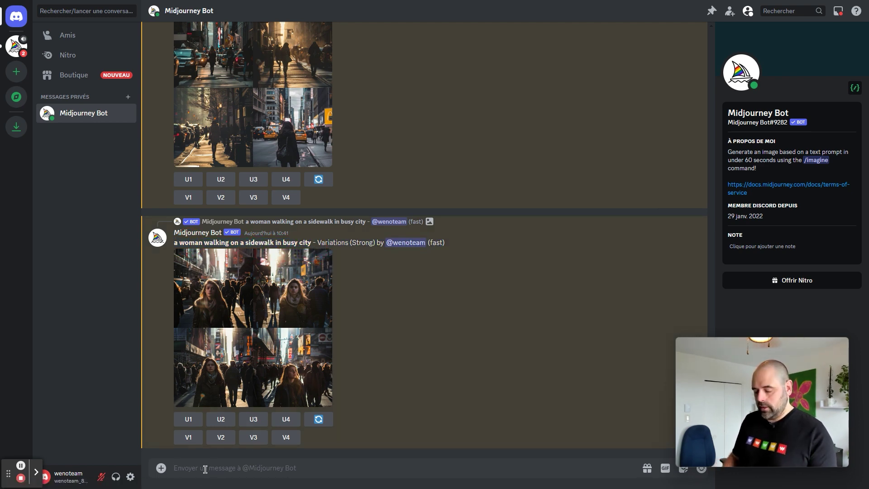
type("/magine")
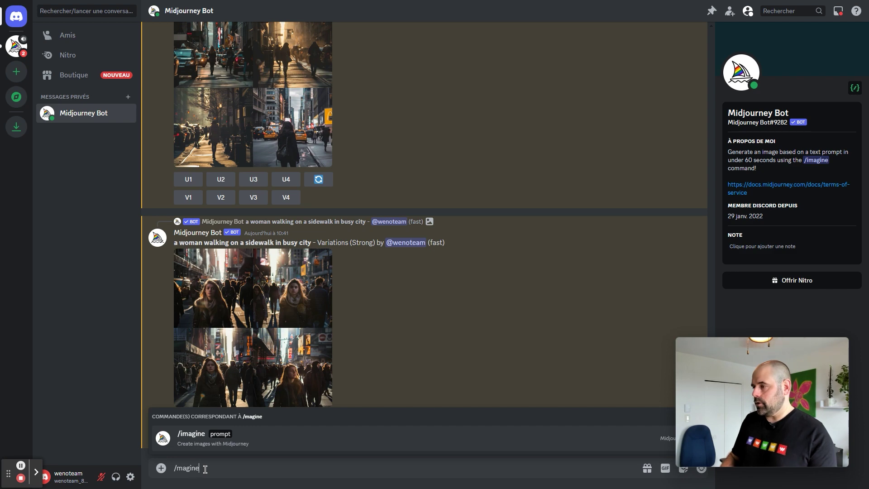
key("BackSpace")
key("BackSpace")
key("BackSpace")
key("BackSpace")
key("BackSpace")
key("BackSpace")
type("magin")
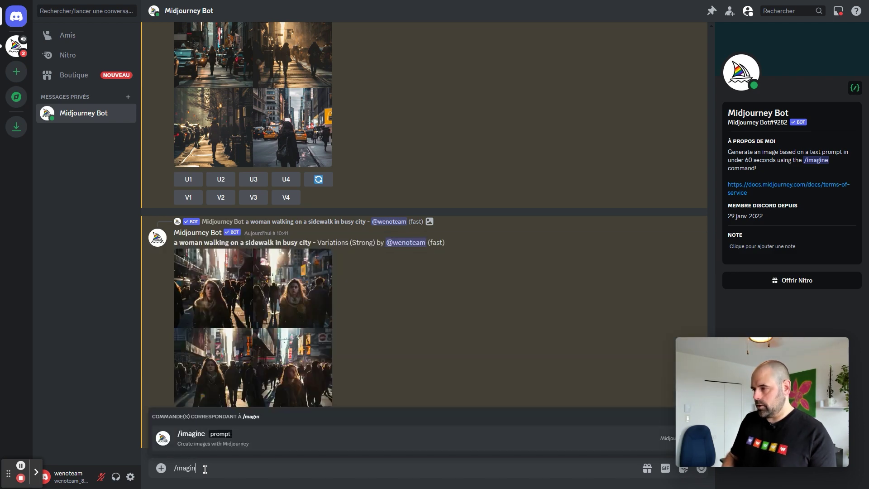
type("i")
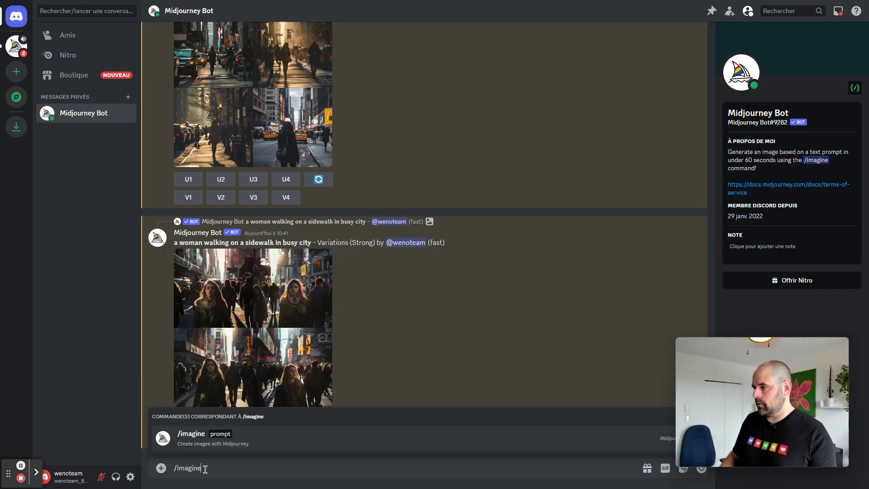
key("Tab")
key("ctrl+v")
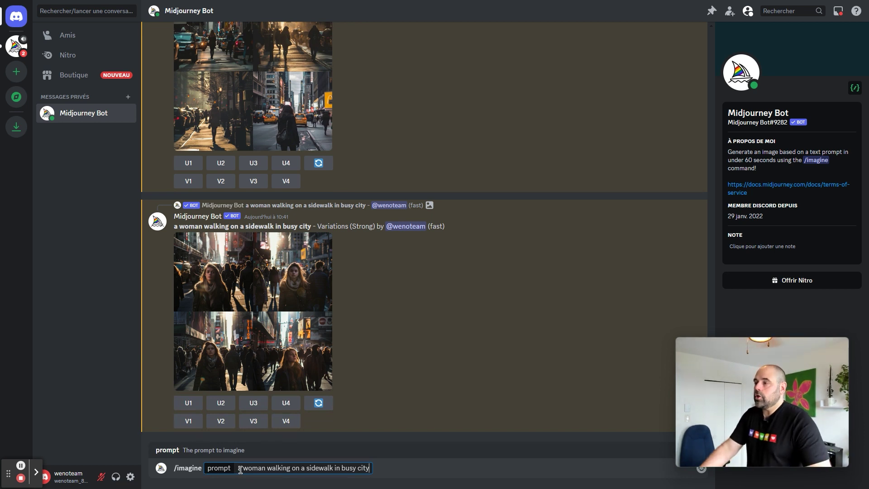
Refine the prompt to "a black woman walking on a sidewalk in busy city,sunny day,taxi cab" and submit it
type("black")
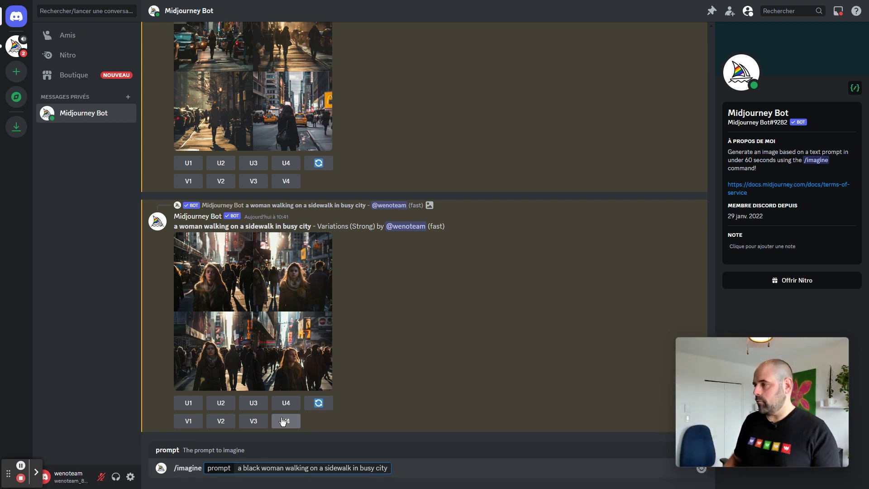
type("sunny day")
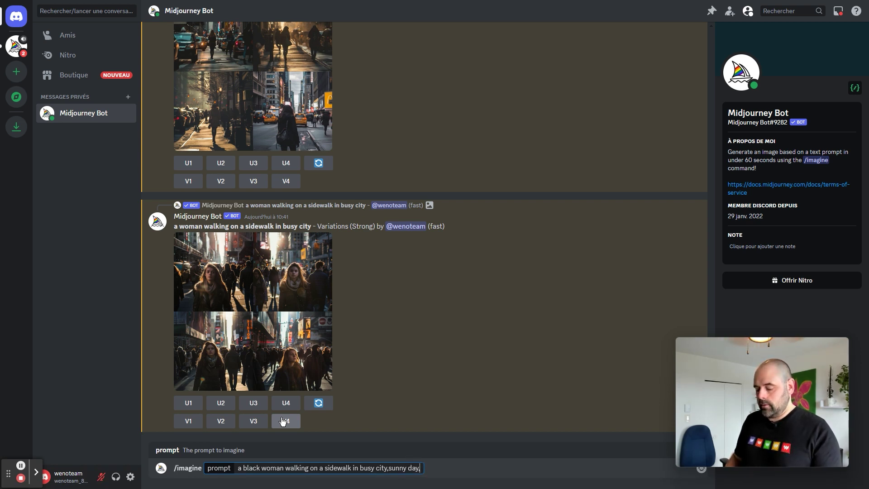
type(",taxi cab")
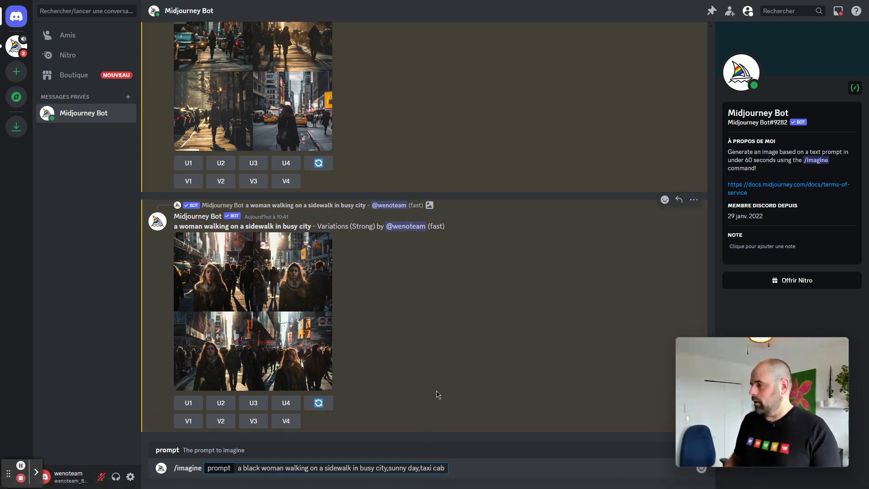
key("Return")
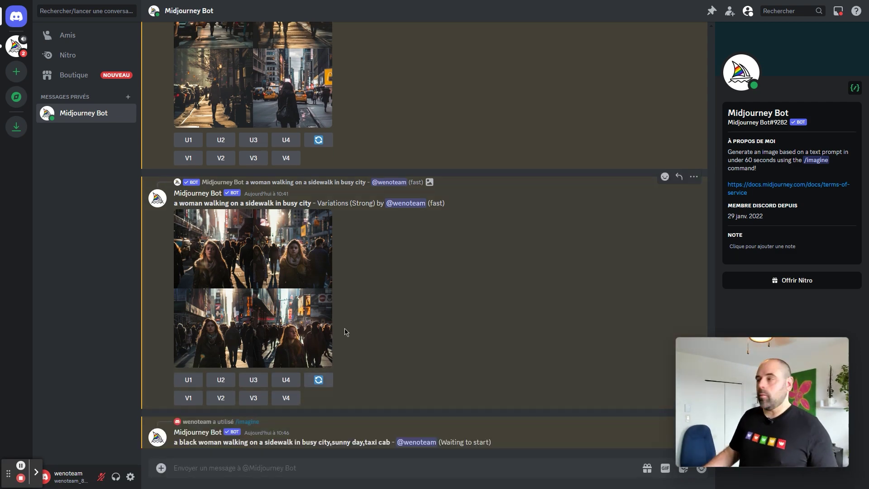
Find the "impressionnist painting of a dove on a branch" grid in the chat history and open it full size in the web browser
scroll(416, 324, "up", 10)
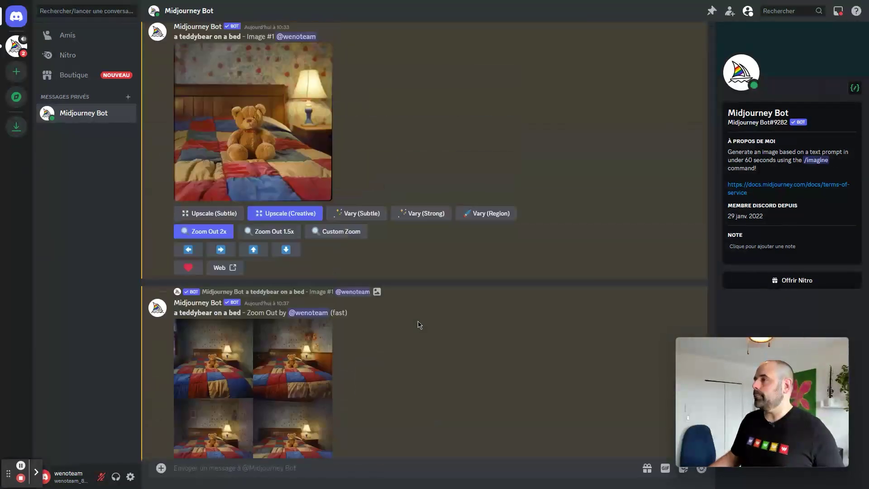
scroll(419, 325, "up", 7)
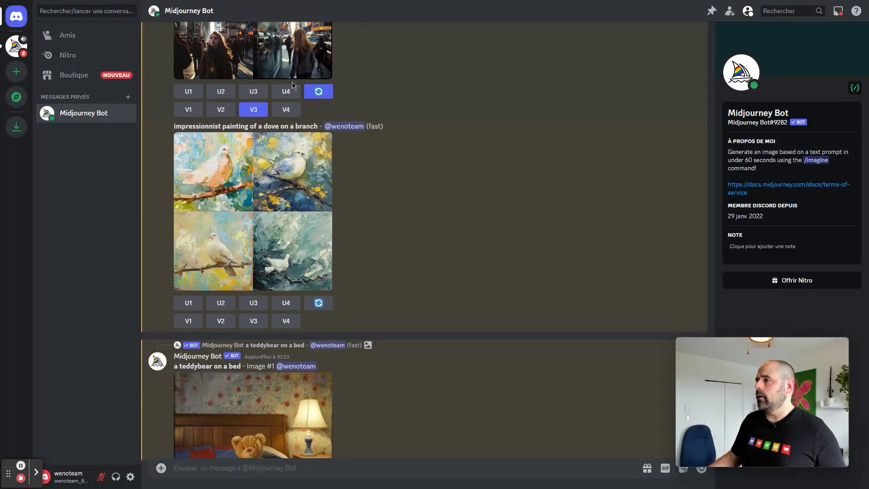
left_click_drag(181, 127, 248, 128)
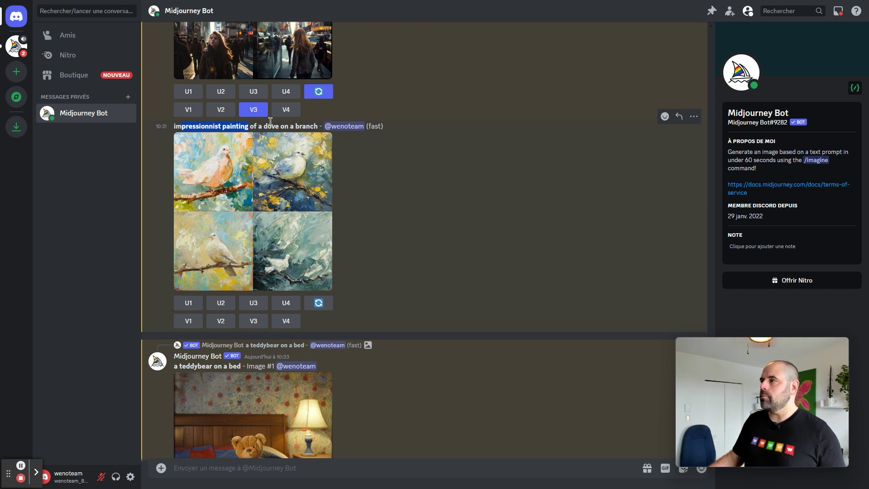
left_click(248, 176)
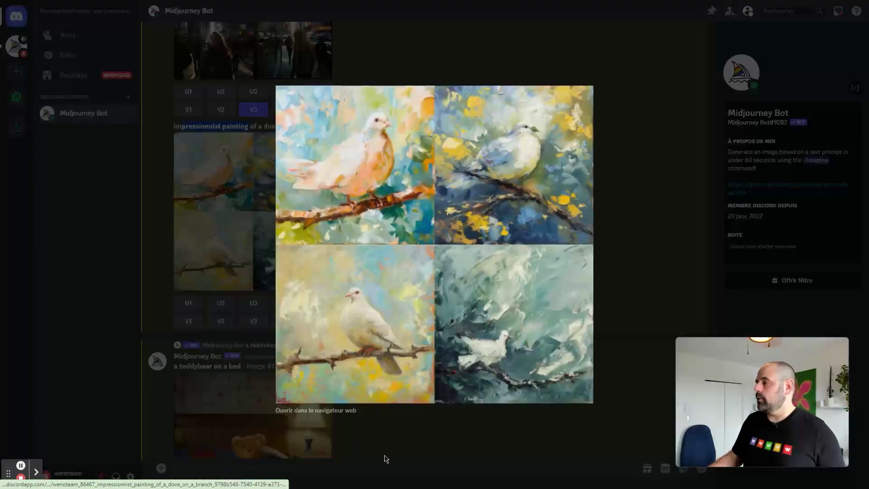
left_click(324, 410)
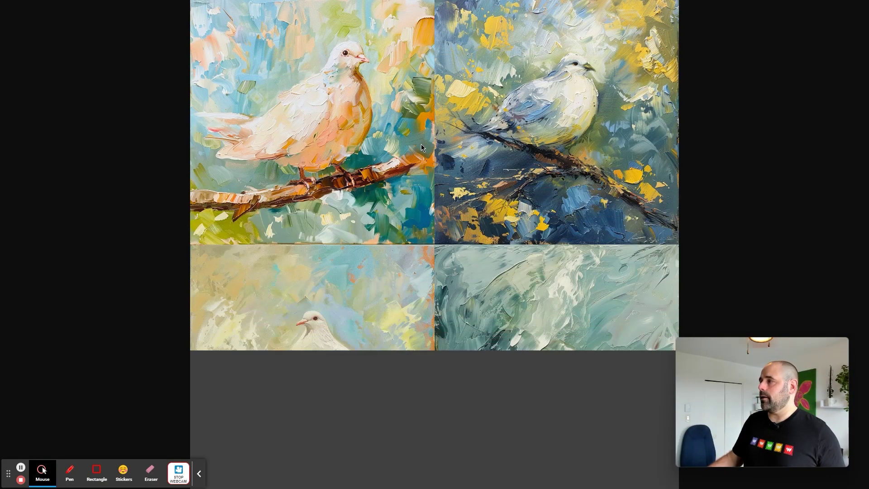
left_click(421, 144)
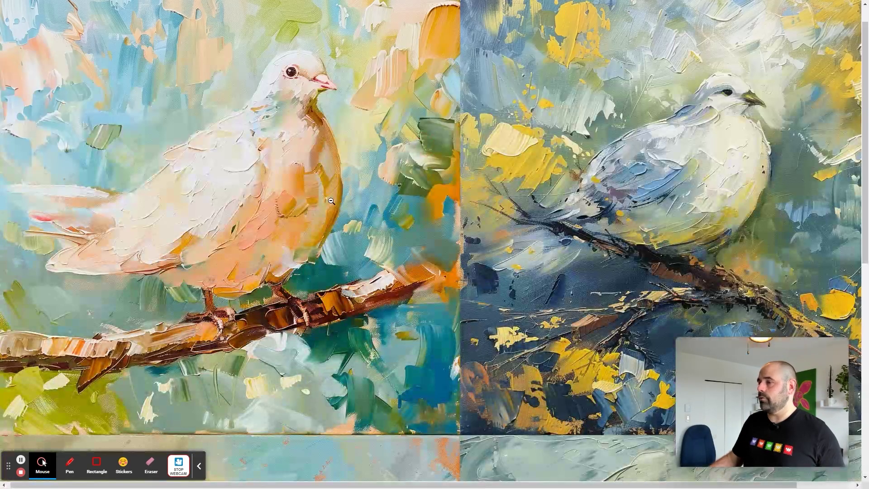
Examine the painting style of all four dove images at full size, then return to the Discord chat
left_click(198, 465)
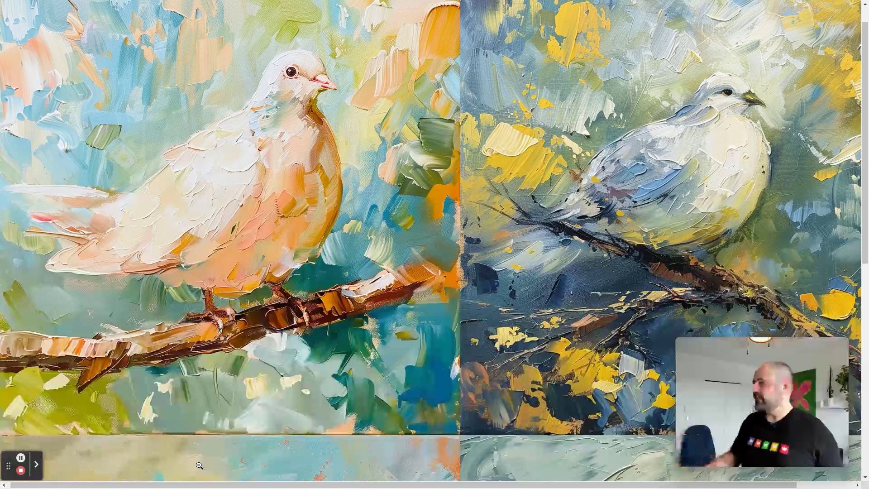
scroll(394, 267, "right", 3)
scroll(393, 267, "up", 1)
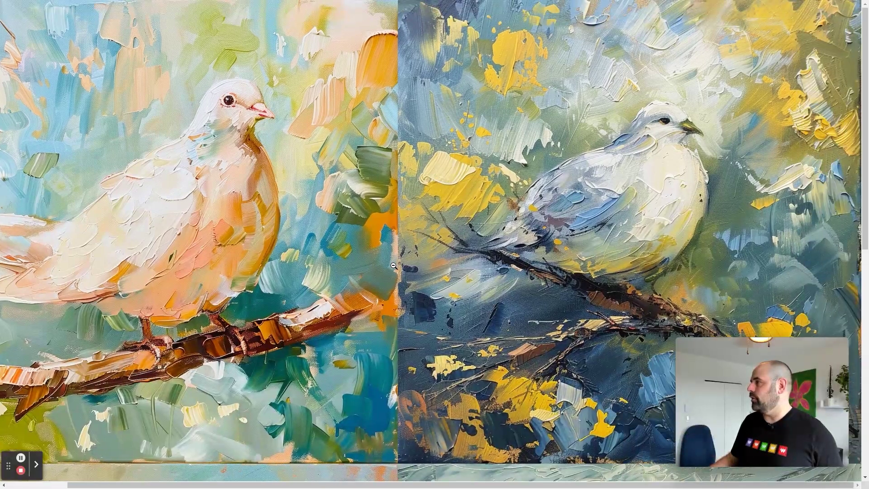
left_click(394, 266)
left_click(414, 251)
scroll(584, 267, "down", 5)
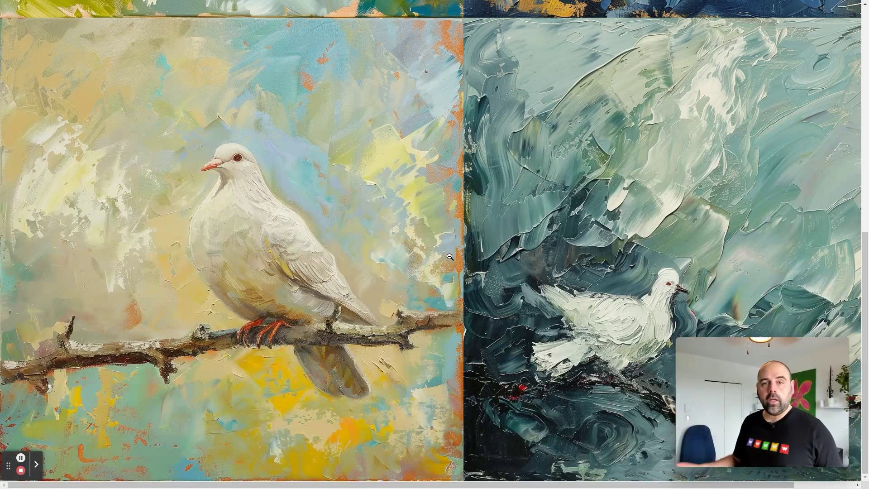
left_click(269, 190)
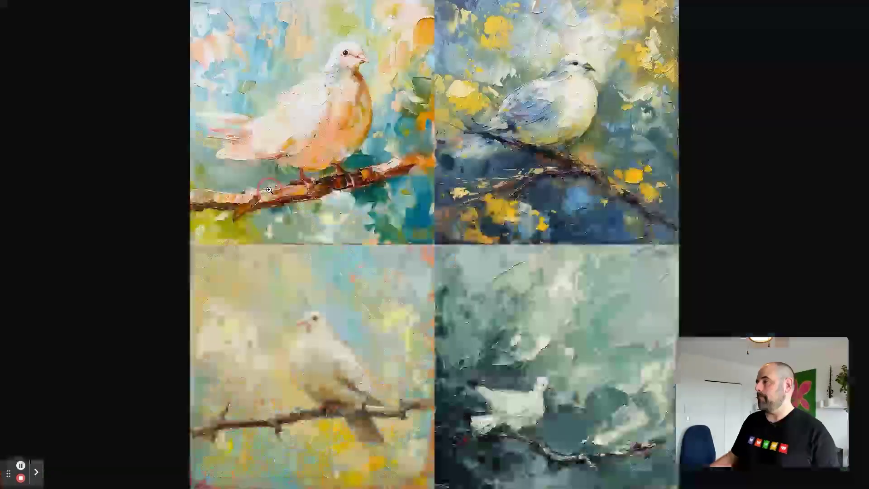
left_click(152, 278)
left_click(210, 266)
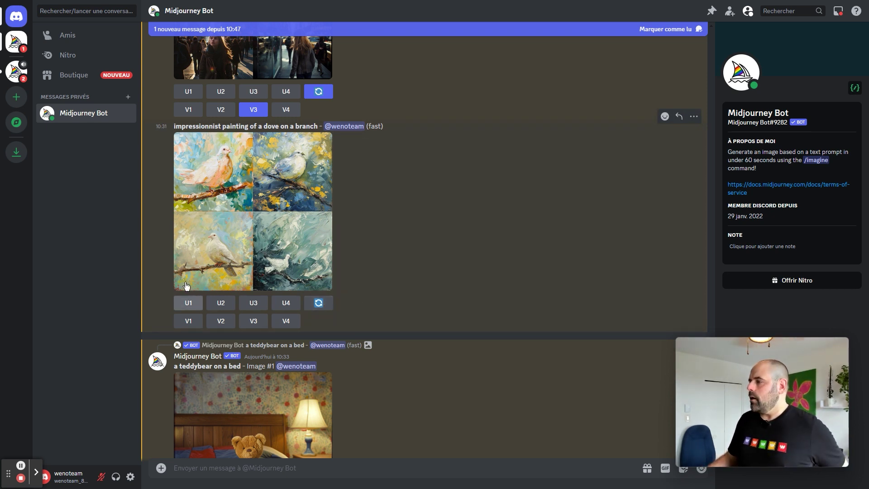
Start an /imagine command with the prompt "a cartoon of a brocoli talking to a carrot"
left_click(197, 469)
type("/")
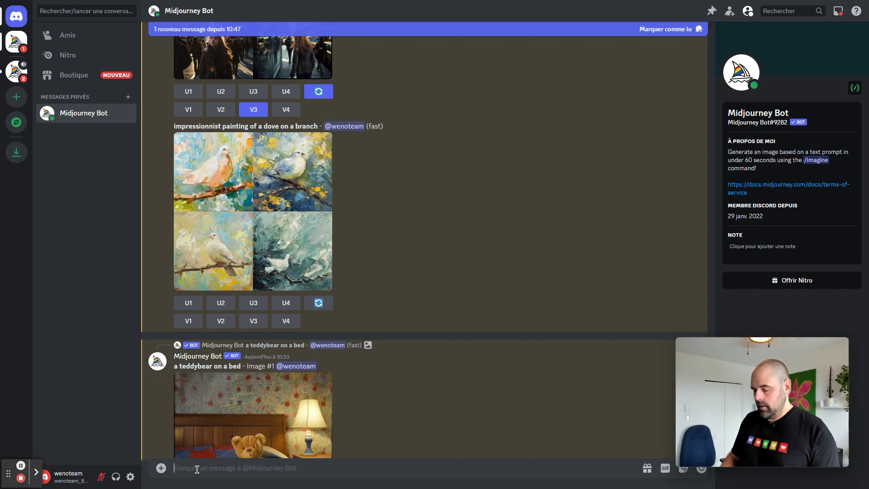
type("imagine")
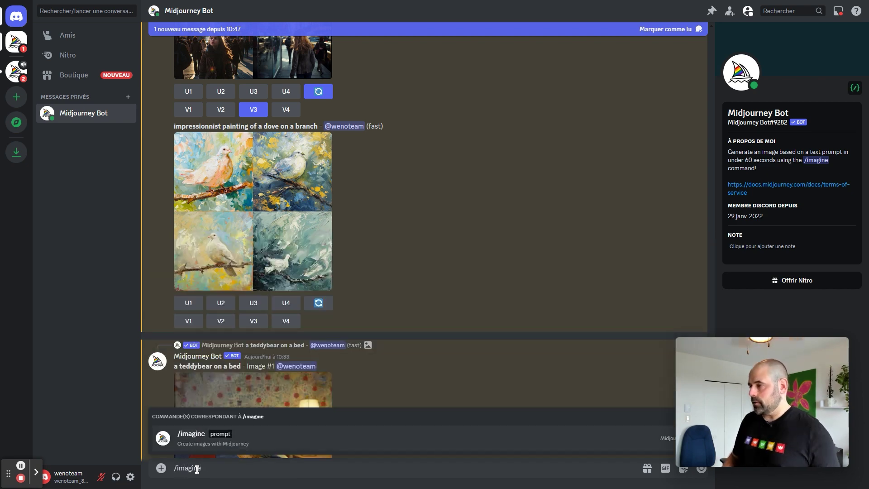
key("Return")
type("a cor")
key("BackSpace")
key("BackSpace")
type("artoon of")
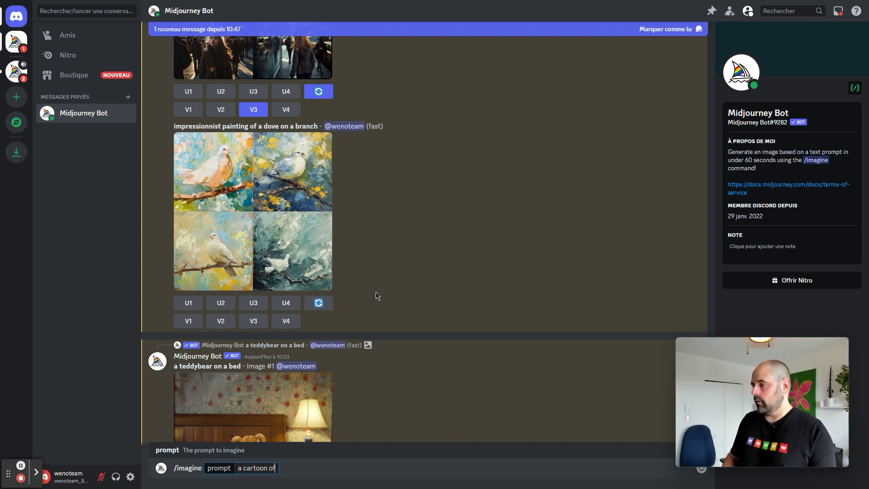
type(" a")
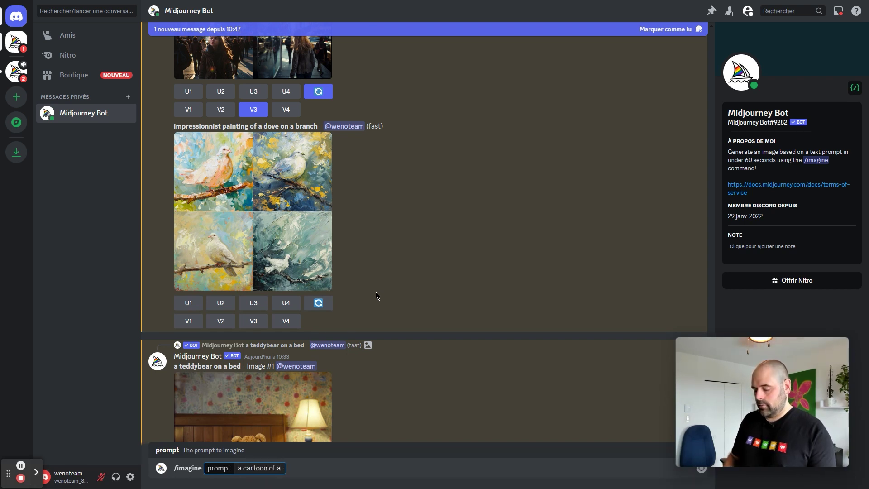
type(" brocoli talo")
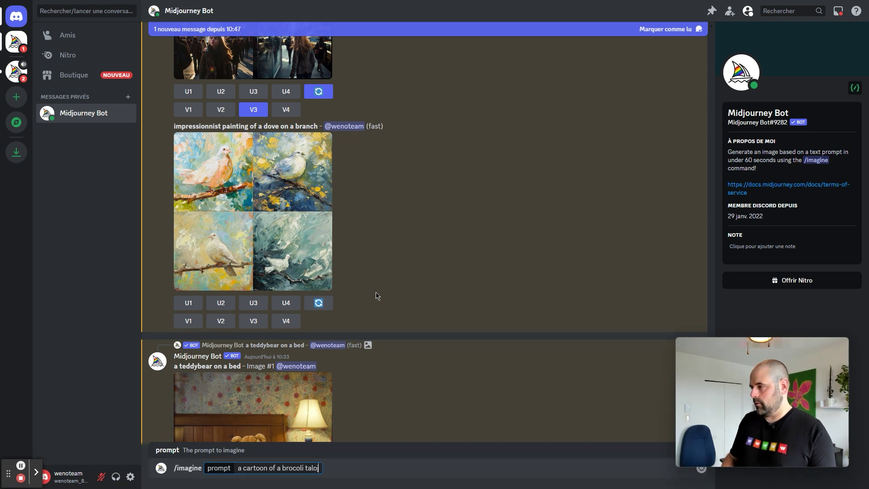
key("BackSpace")
type("king to a carrot")
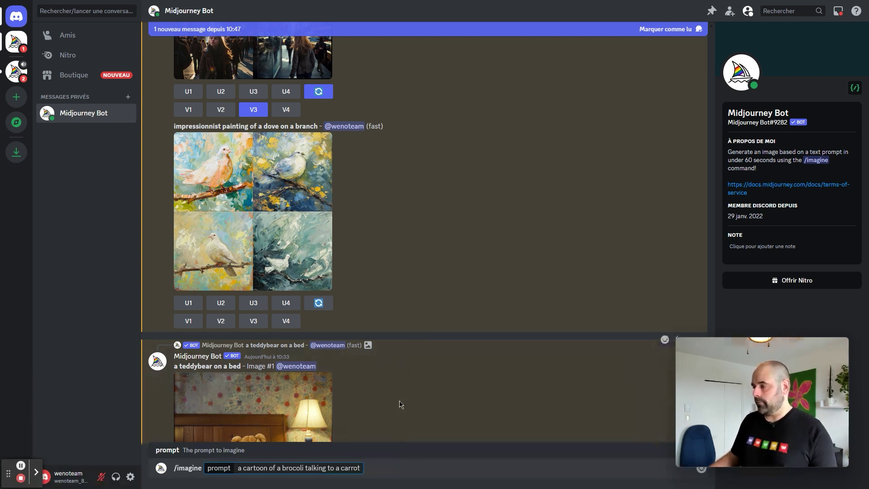
Extend the cartoon prompt with "in a garden --ar 4:2" and submit it
type("in a garden")
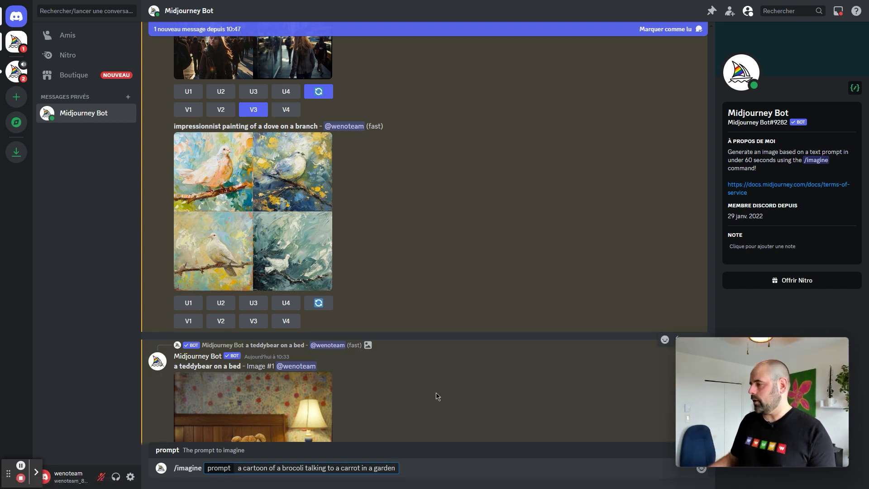
type("--ar")
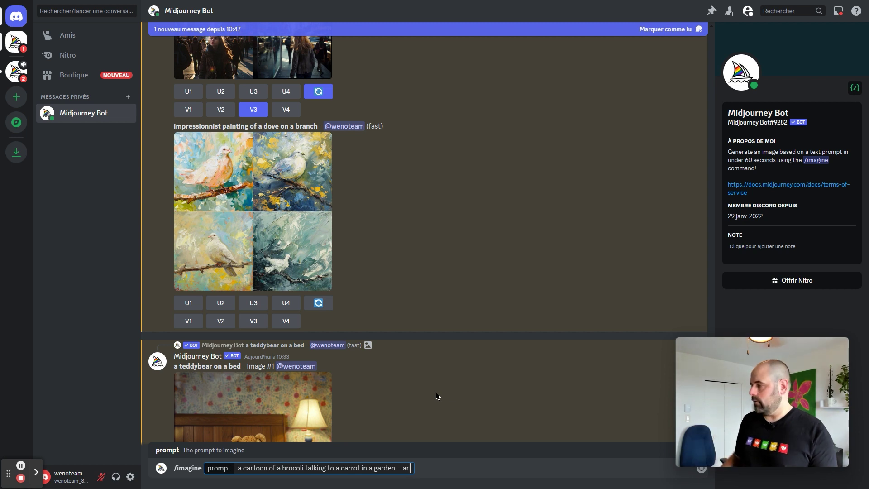
type("4:2")
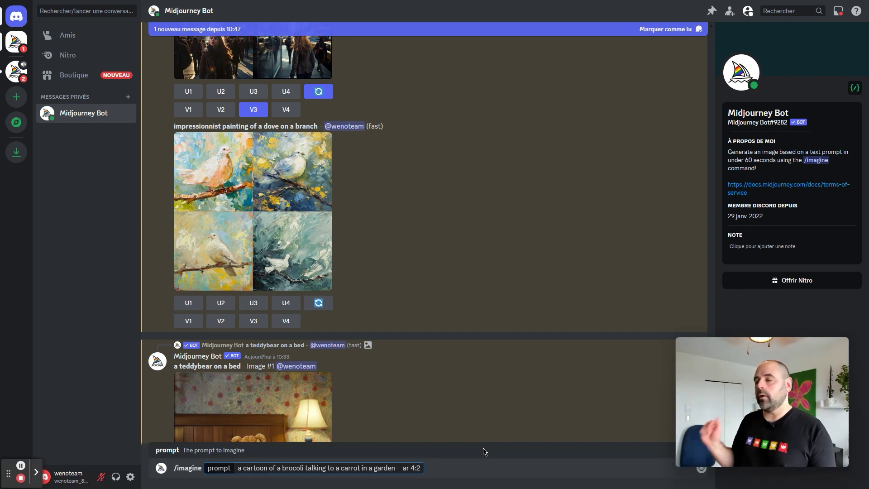
key("Return")
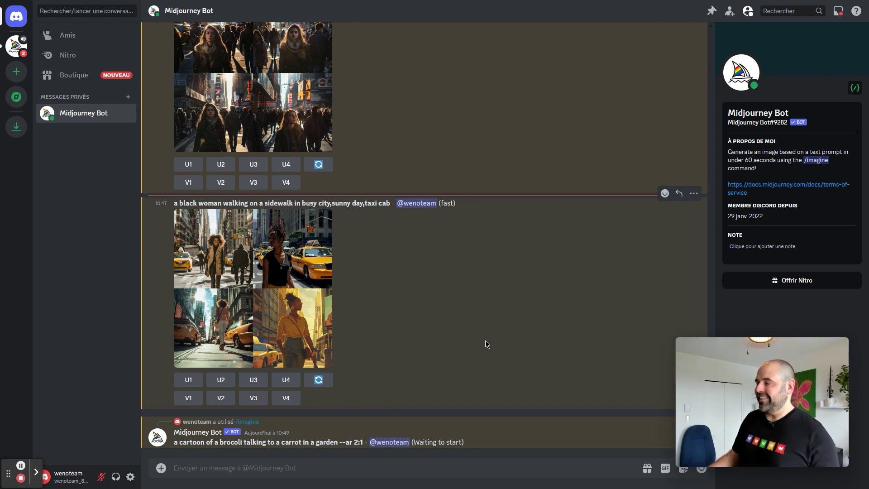
Open the black woman and taxi cab grid in the web browser and inspect its upper two images at full size
scroll(484, 296, "up", 8)
scroll(484, 296, "down", 8)
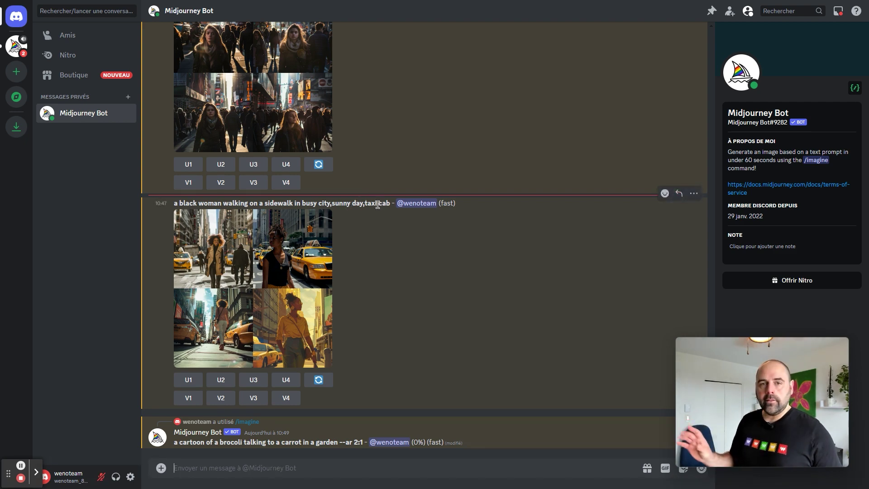
left_click(233, 272)
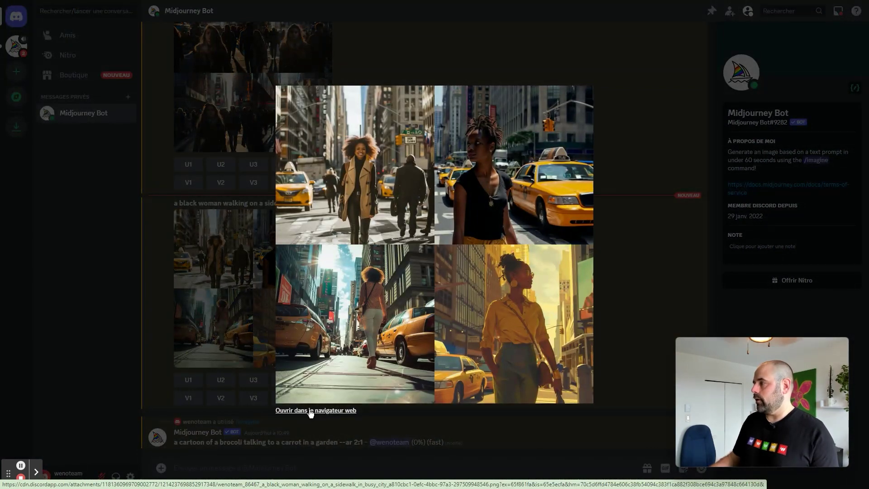
left_click(310, 410)
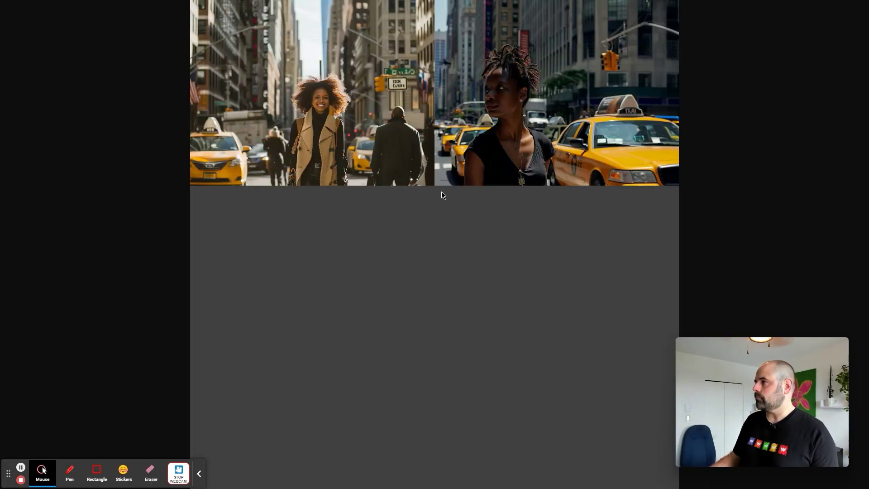
left_click(441, 195)
scroll(440, 199, "up", 3)
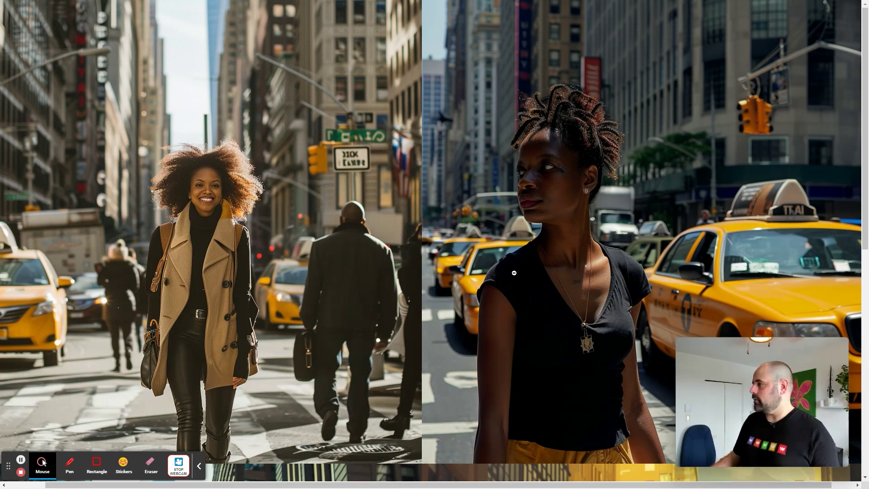
scroll(514, 273, "right", 1)
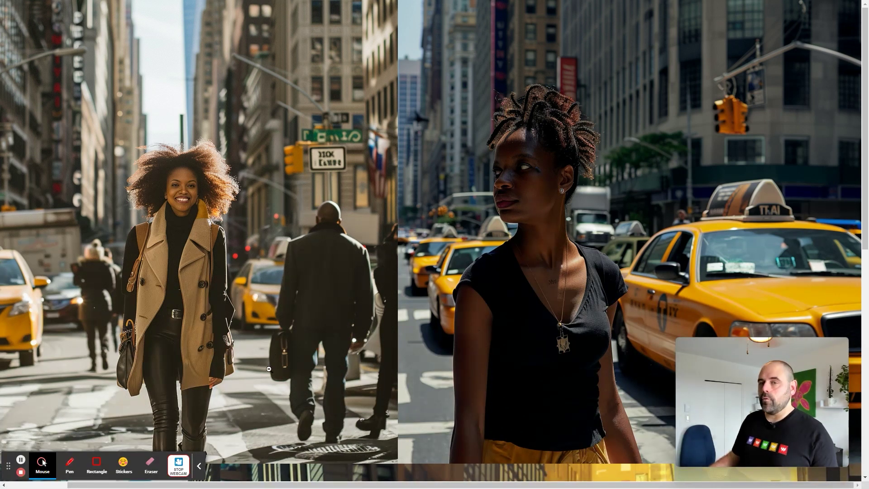
Inspect the lower two taxi cab images at full size, compare them with the upper two, and return to the Discord chat
left_click(198, 467)
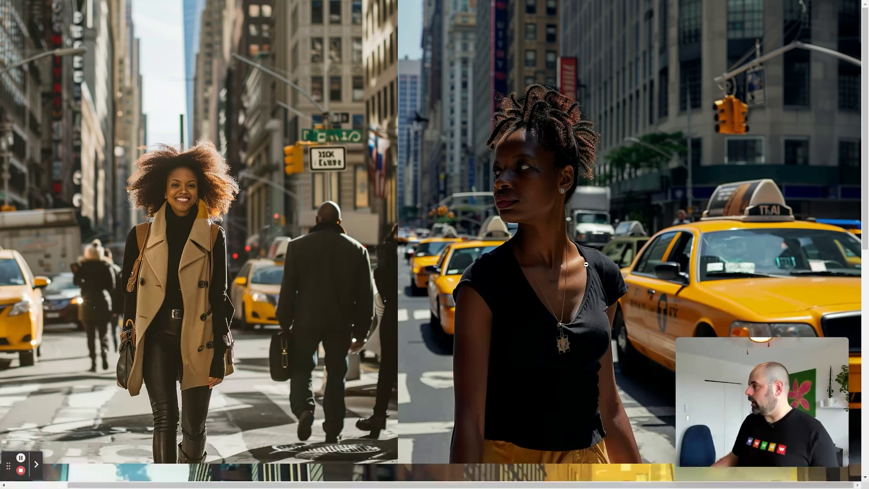
scroll(586, 264, "down", 10)
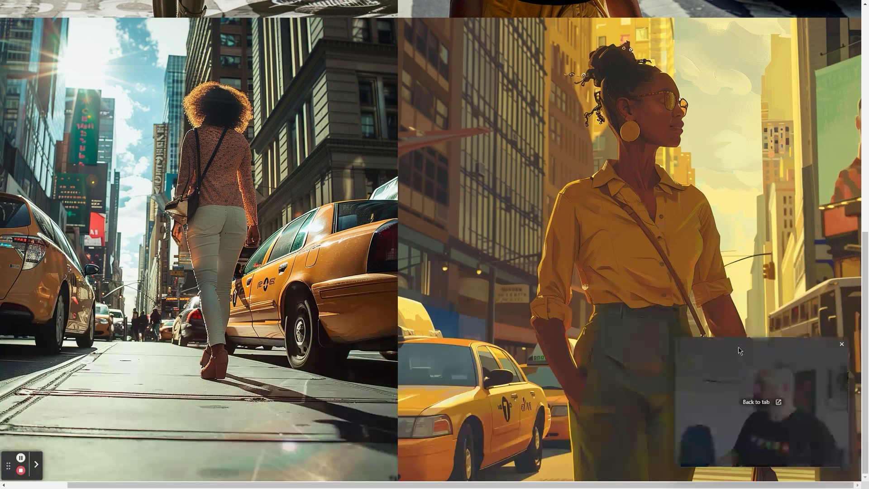
left_click_drag(737, 351, 777, 476)
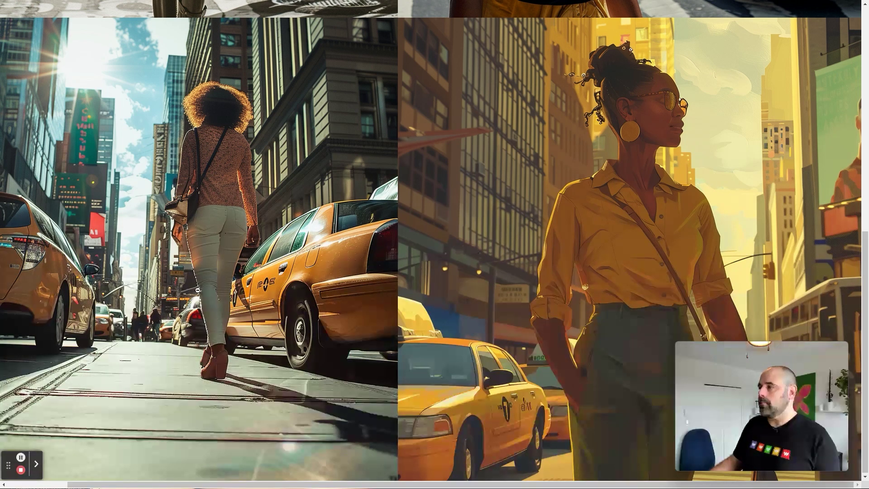
scroll(198, 290, "left", 3)
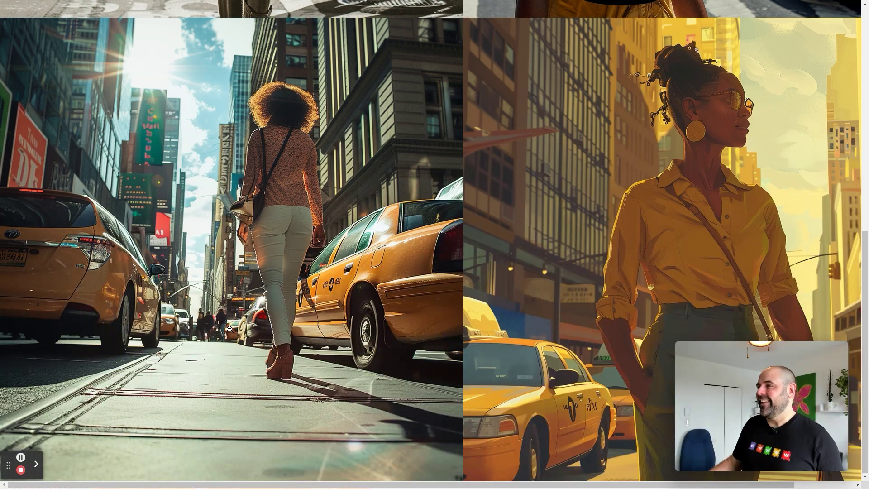
scroll(317, 229, "up", 4)
scroll(317, 230, "down", 4)
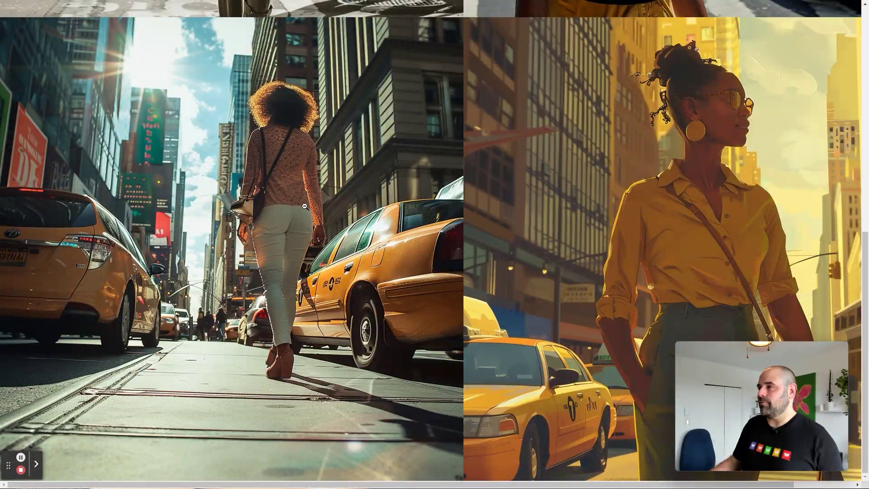
scroll(306, 218, "up", 8)
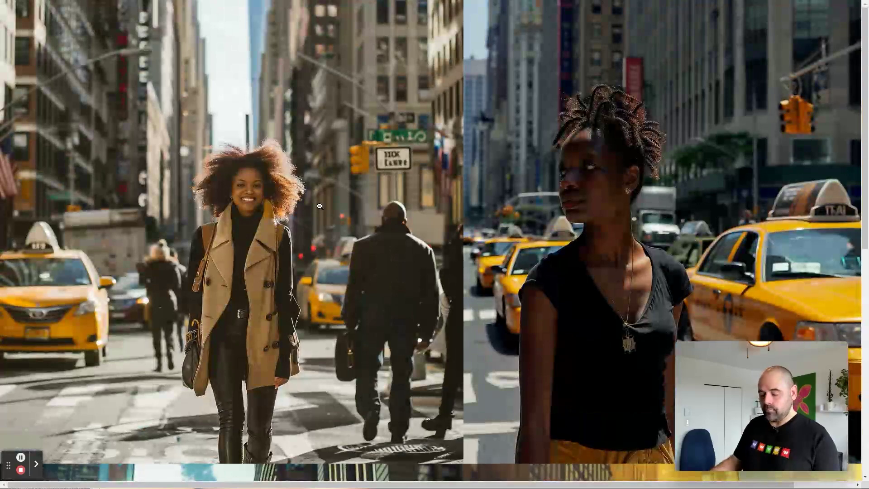
left_click(259, 197)
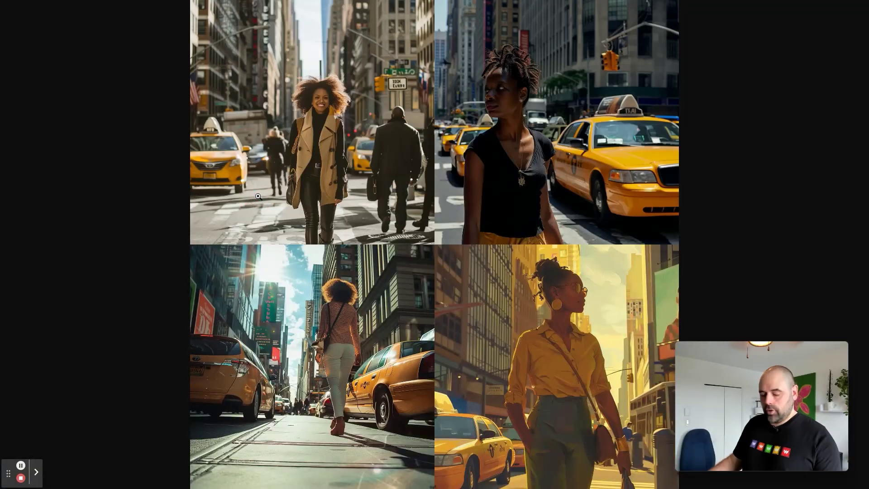
key("Escape")
key("Escape")
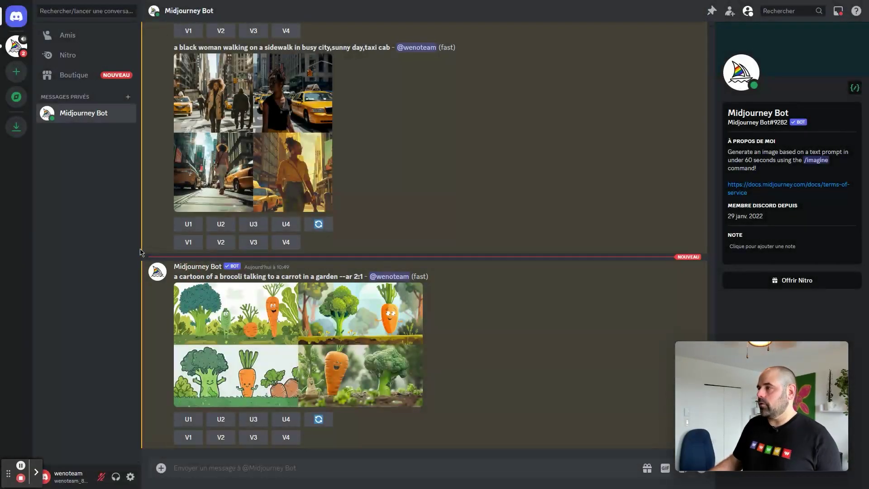
Review the black woman and taxi cab prompt in the chat and preview its enlarged image grid
scroll(382, 194, "up", 4)
scroll(218, 184, "down", 1)
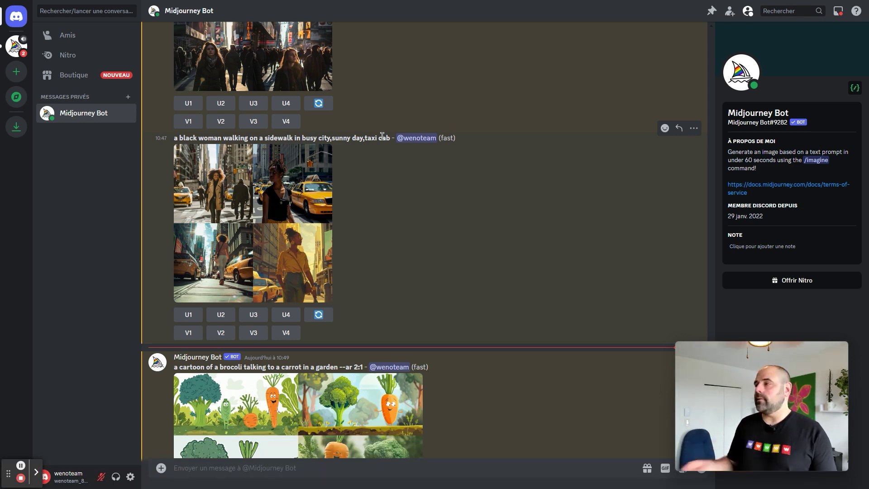
left_click(295, 263)
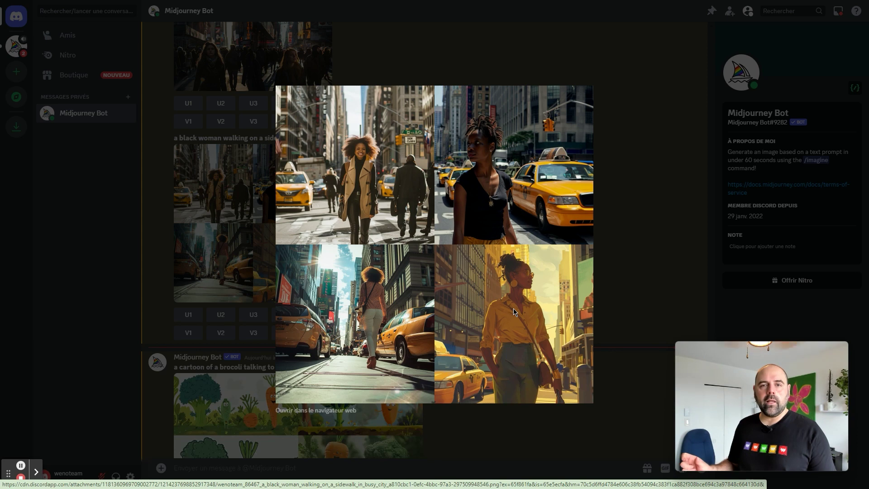
left_click(254, 225)
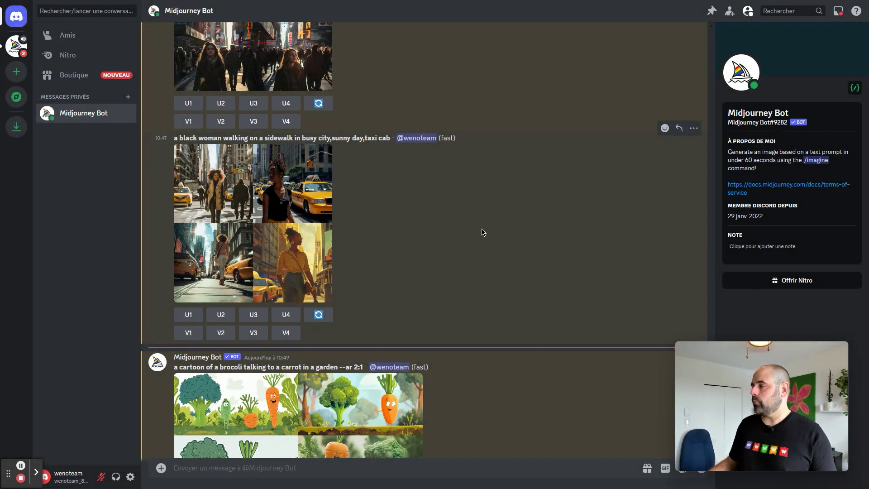
Check the aspect ratio in the broccoli and carrot cartoon prompt and view its grid at full size in the web browser
scroll(485, 237, "down", 2)
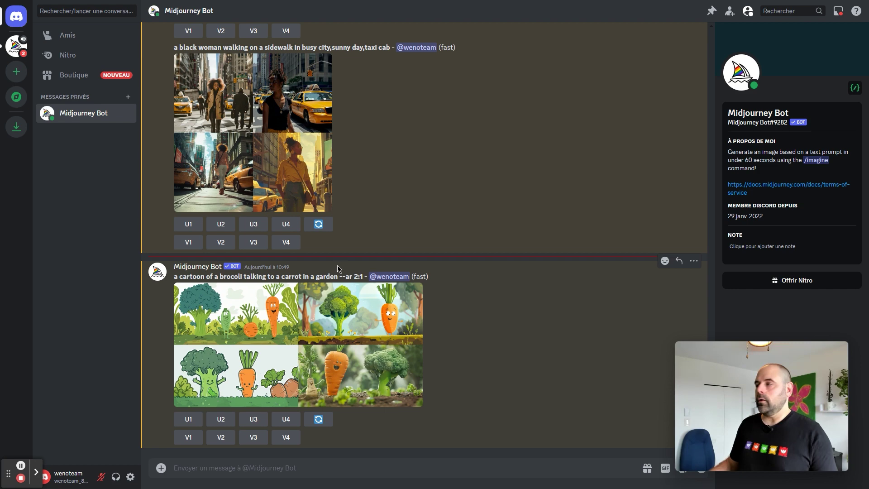
left_click_drag(353, 276, 363, 275)
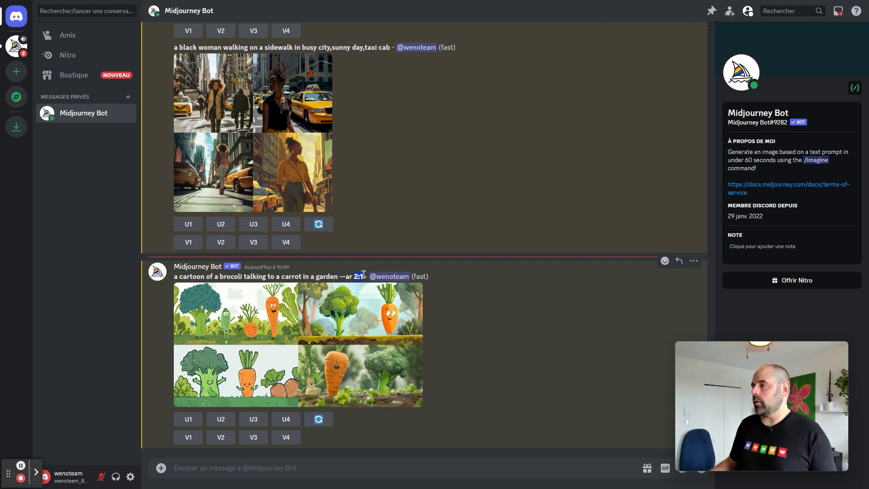
left_click(248, 360)
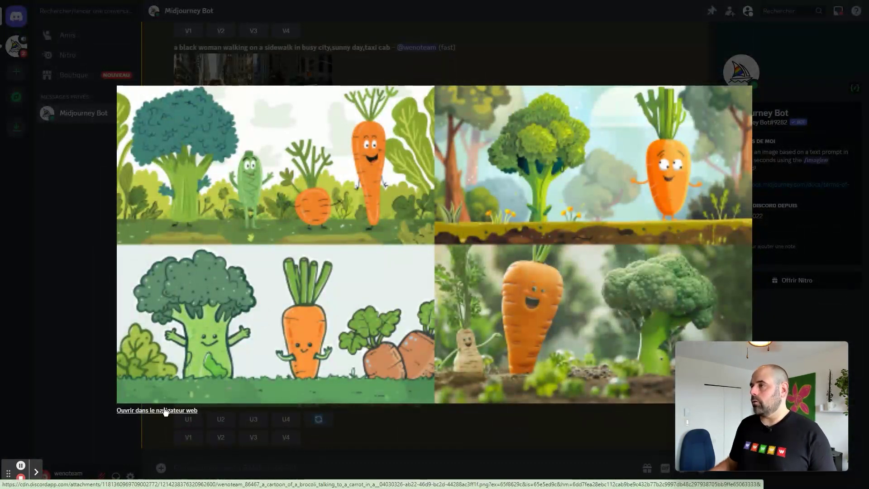
left_click(165, 411)
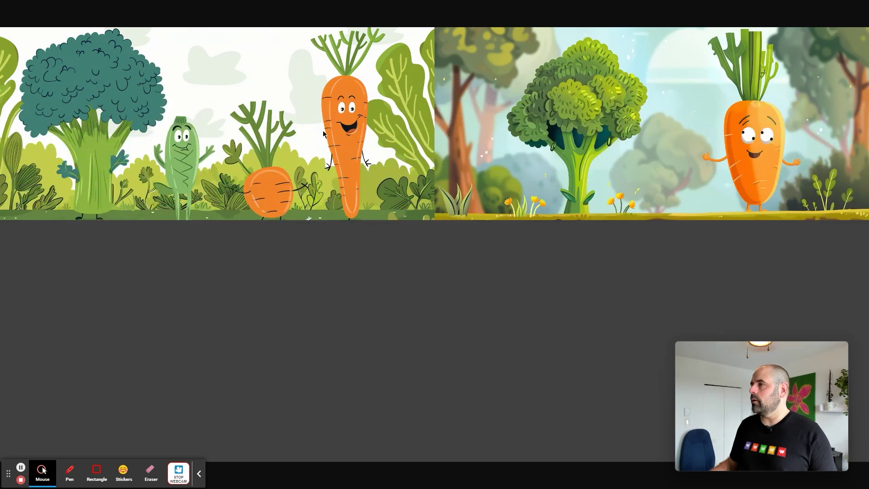
left_click(324, 133)
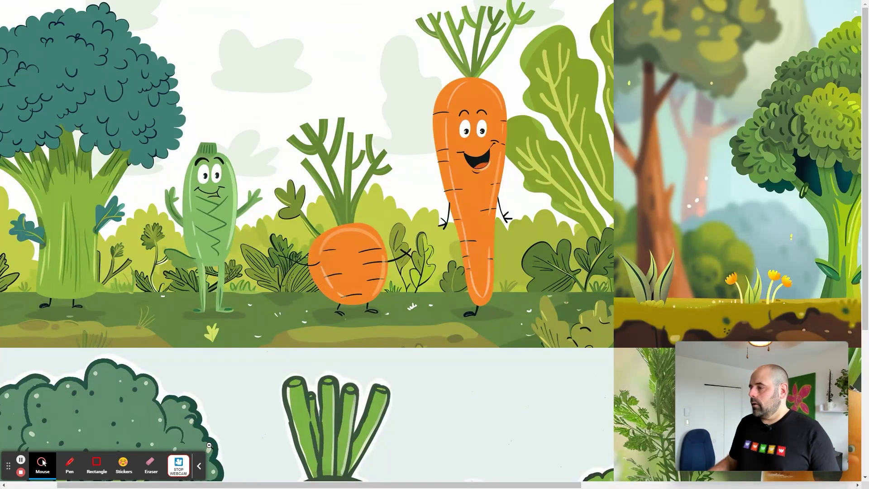
left_click(199, 466)
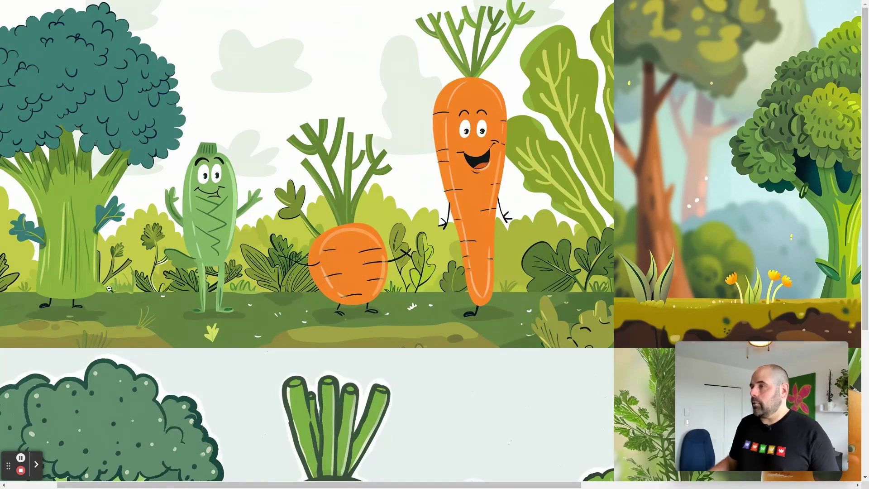
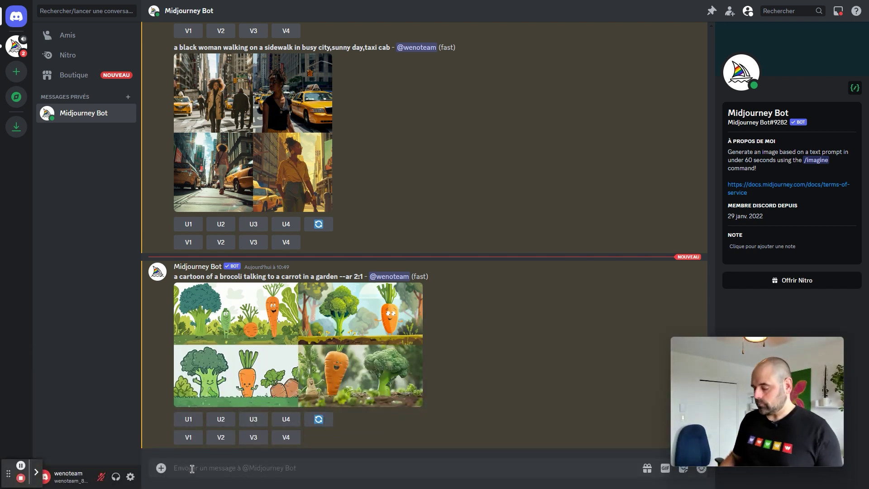
Start an /imagine command with the prompt "une femme qui reçoit un massage aux pierres chaudes"
type("/imagine")
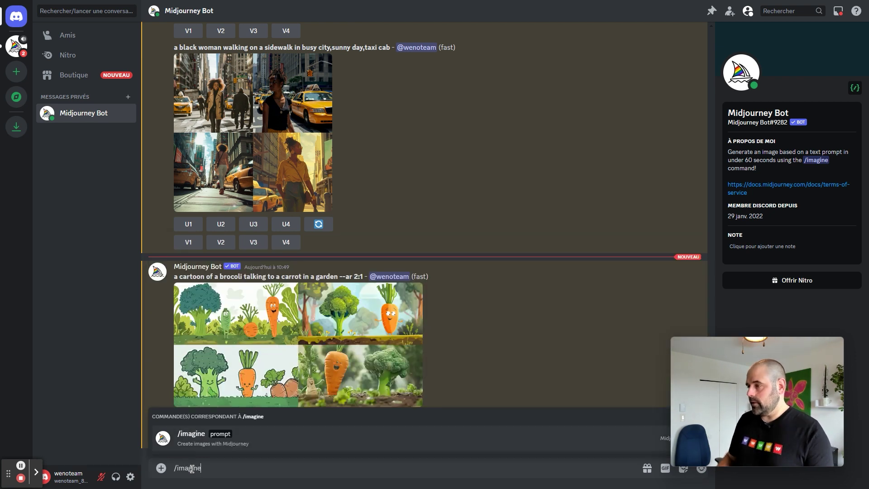
key("Tab")
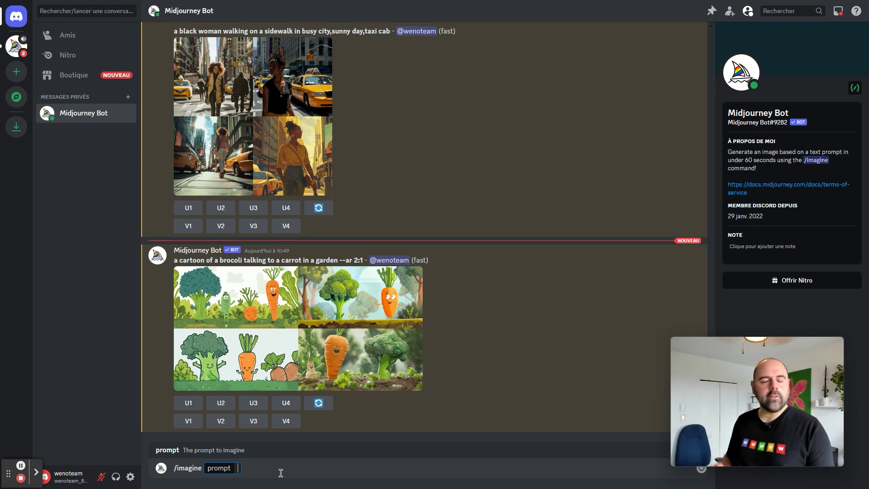
type("une")
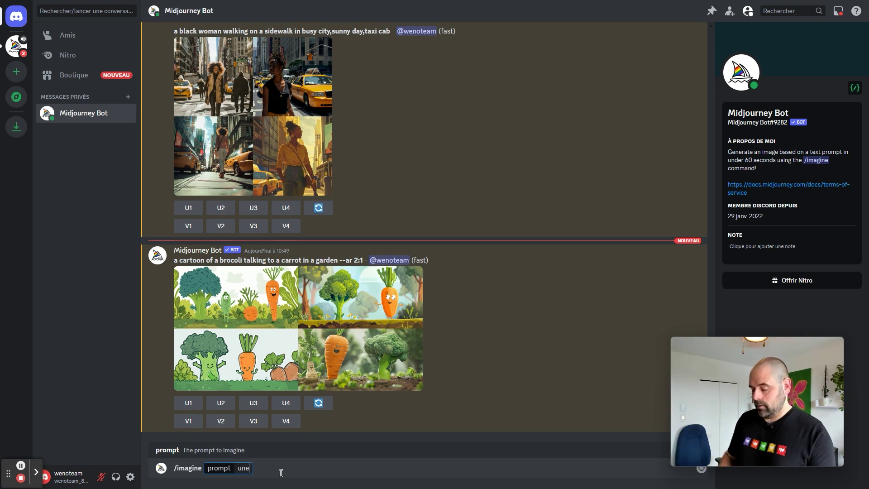
type(" femme qui reçoi")
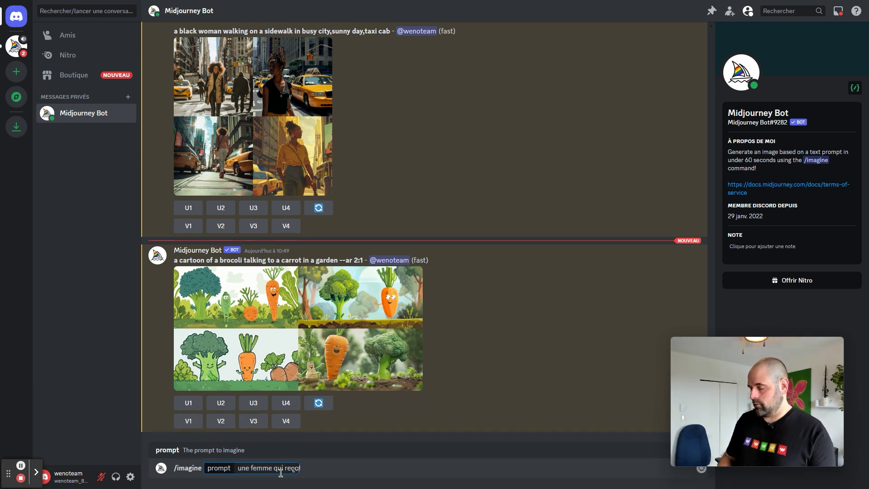
type("t un massage")
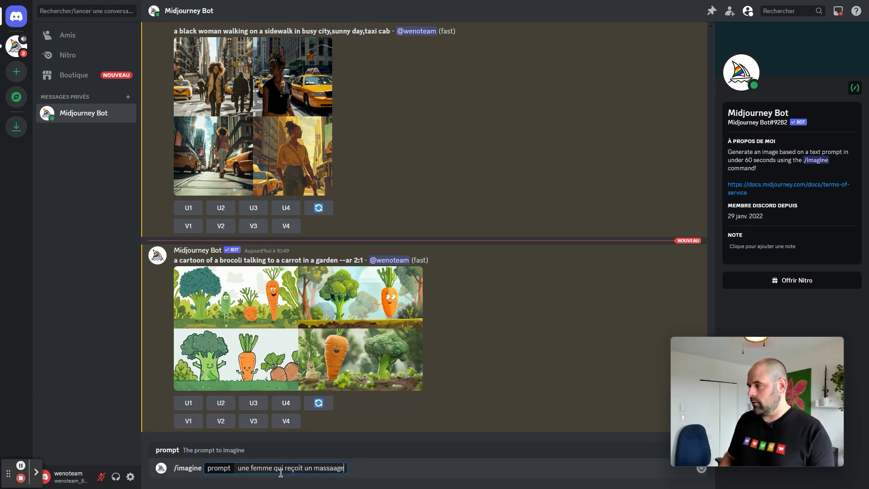
type(" aux pie")
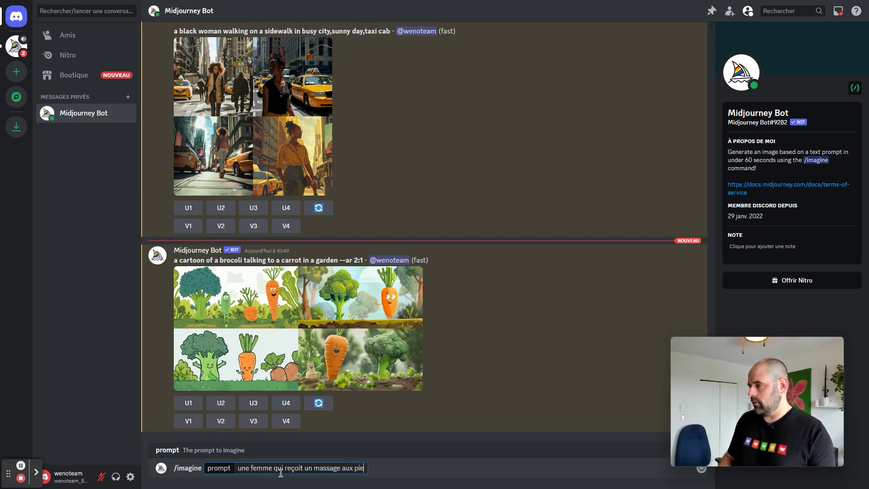
type("rres chaucdes")
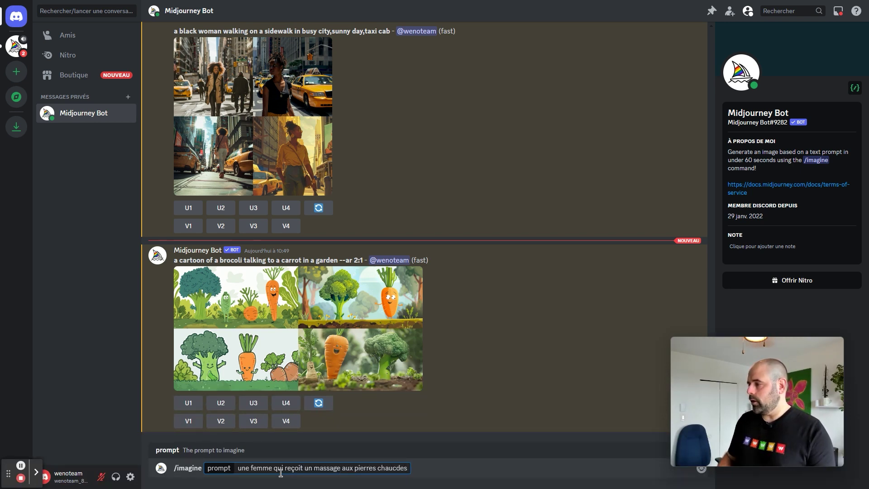
key("BackSpace")
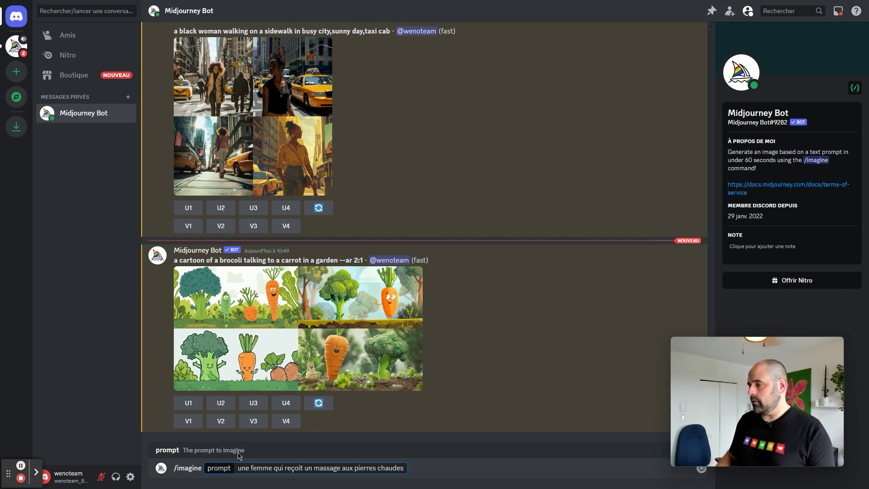
Prefix the massage prompt with "photo d'" so that it begins "photo d'une femme"
type("phptp")
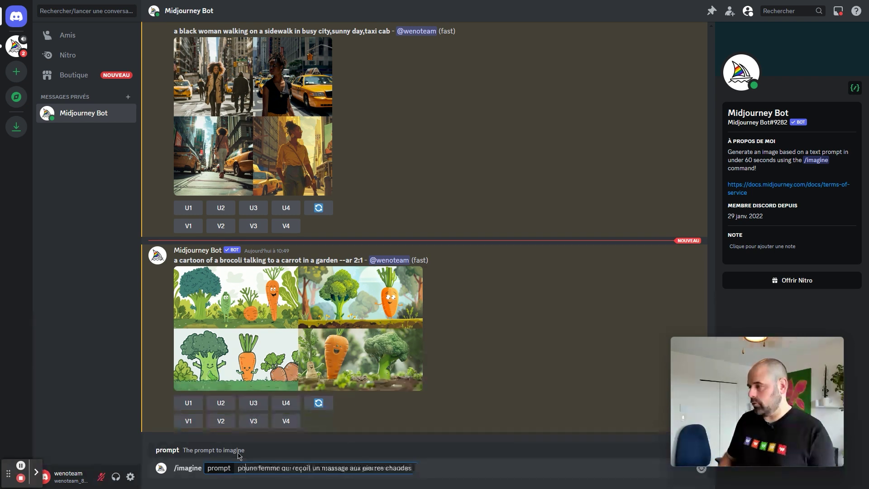
key("BackSpace")
key("BackSpace")
key("BackSpace")
type("oto ")
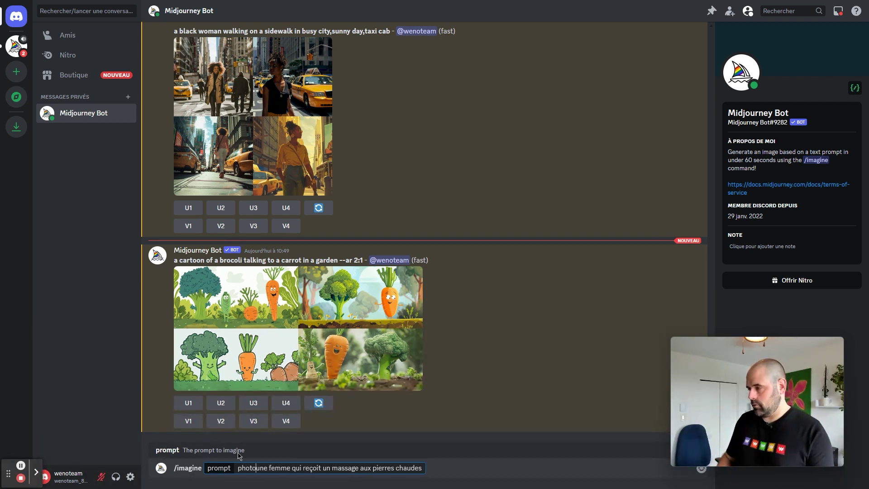
type("d'")
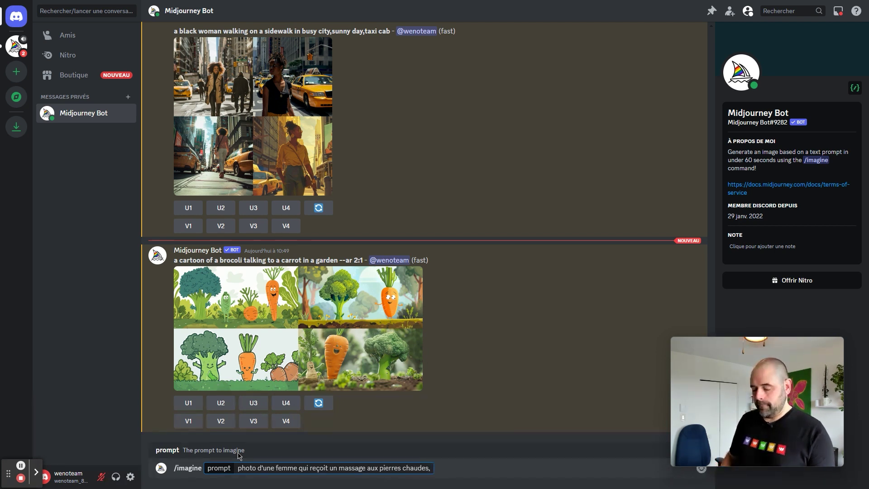
Extend the massage prompt with the details ",couleurs claires,female massage therapist"
type("couleurs claires")
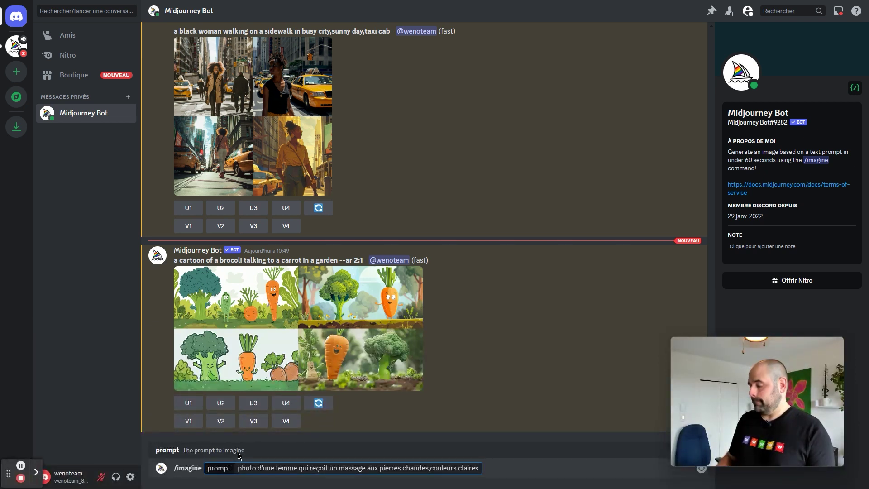
type(",")
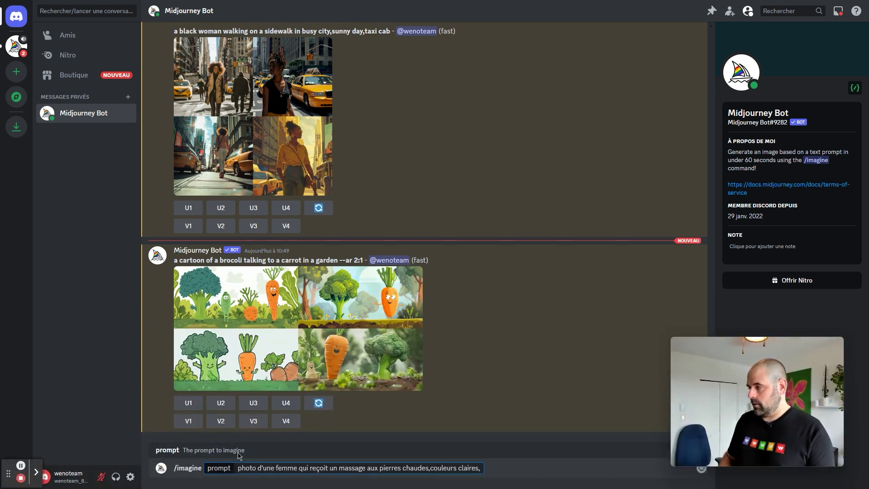
type("femla")
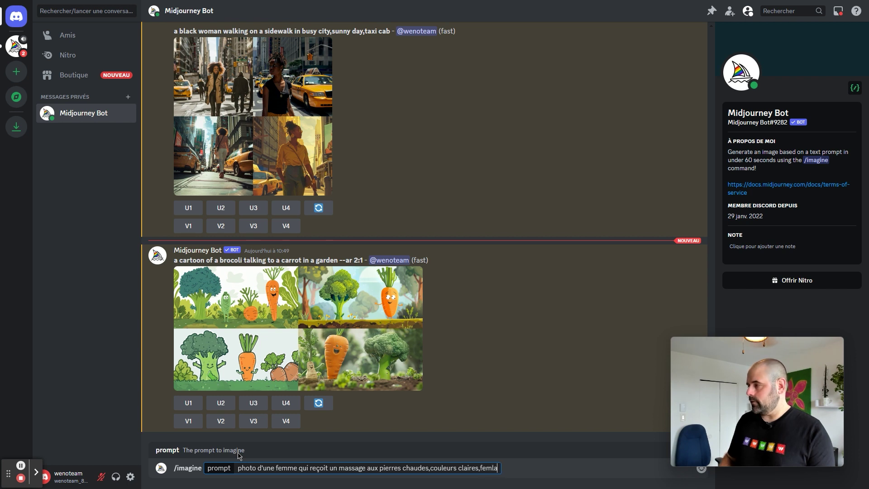
key("BackSpace")
key("BackSpace")
type("ale")
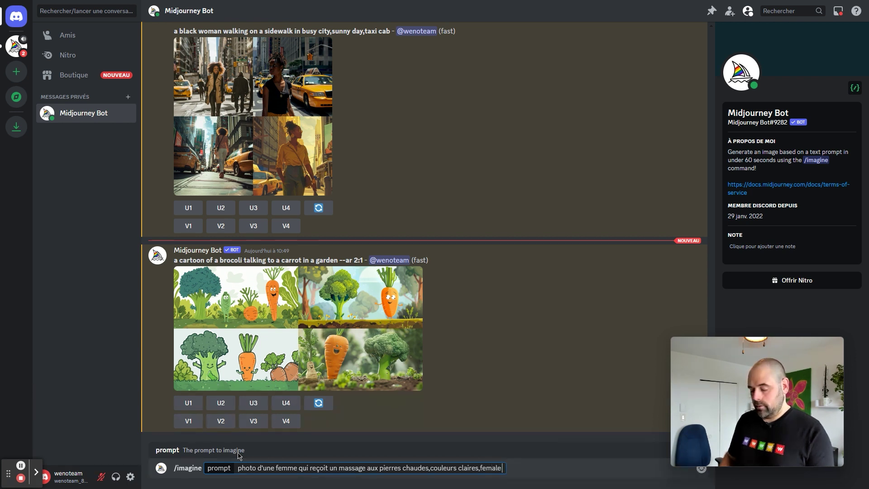
type(" masage")
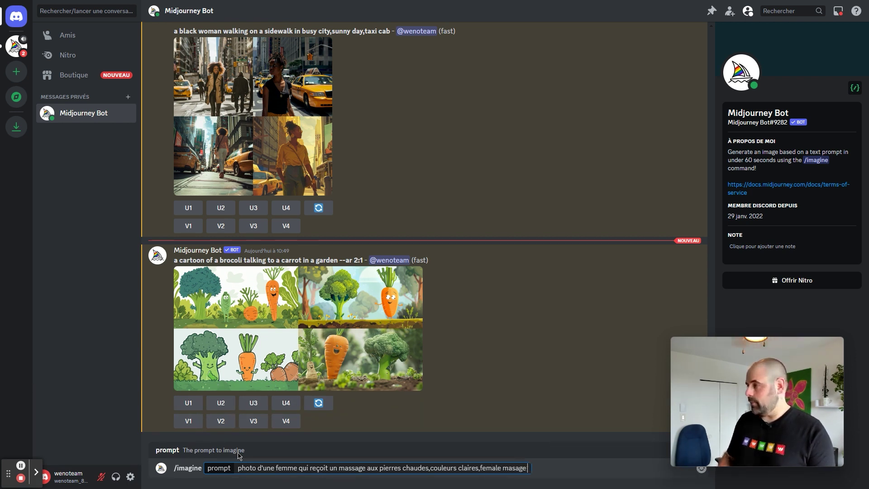
type("s")
key("End")
type("therapist")
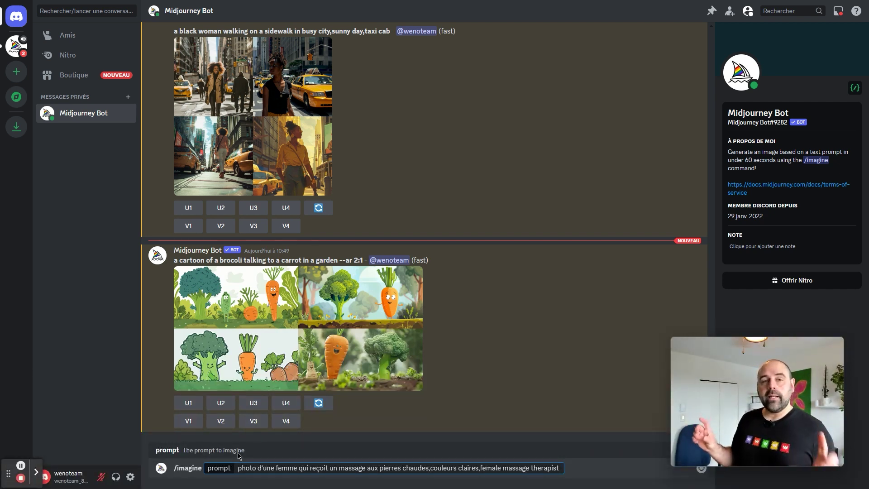
Add the aspect ratio --ar 2000:550 to the end of the massage prompt and submit it
type("--ar")
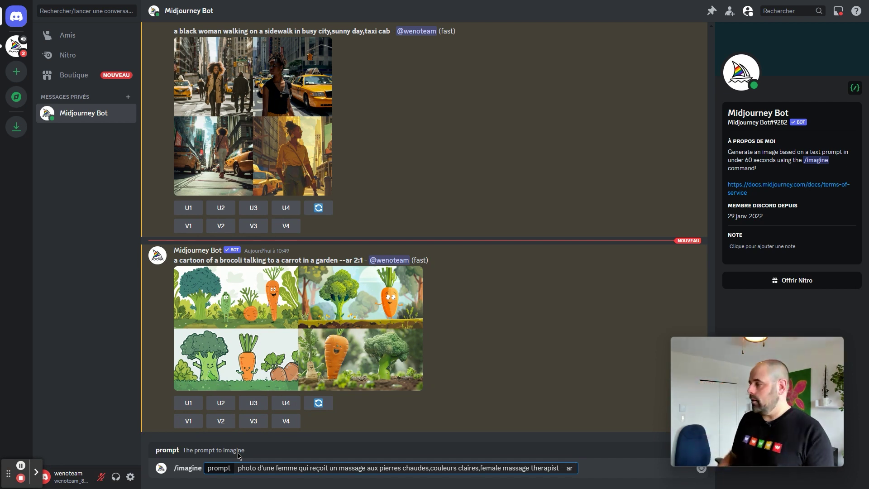
type("2000")
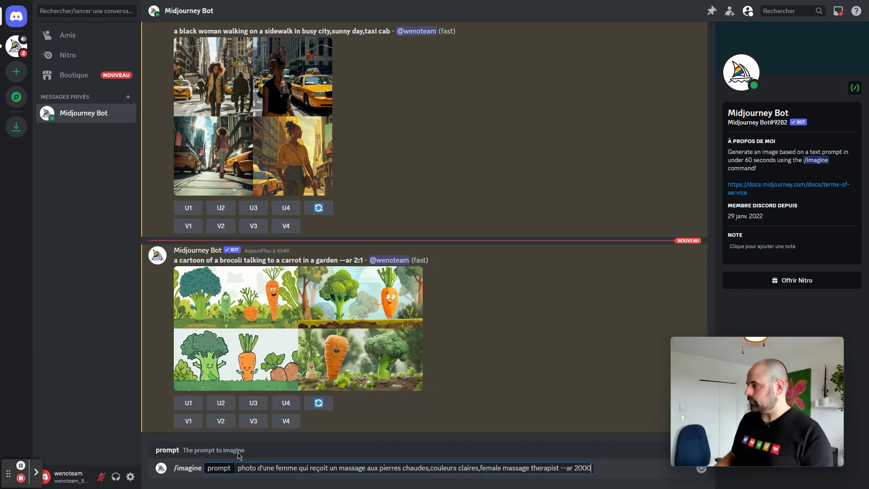
type(":550")
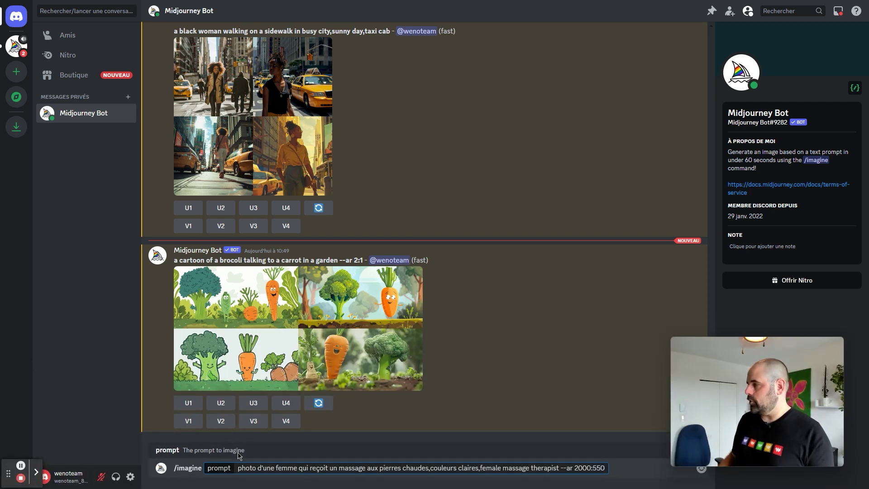
key("Return")
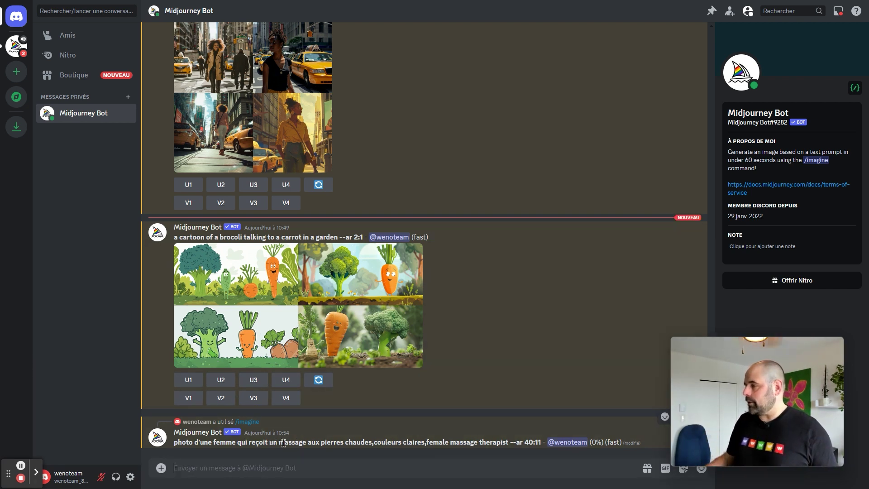
Check the aspect ratio in the submitted massage prompt and open its generated grid at full size in the web browser
left_click_drag(525, 442, 543, 443)
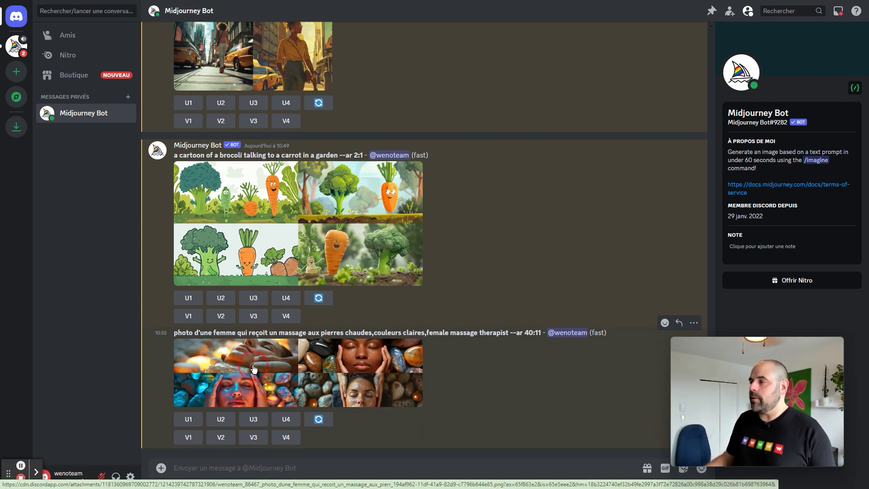
left_click(239, 369)
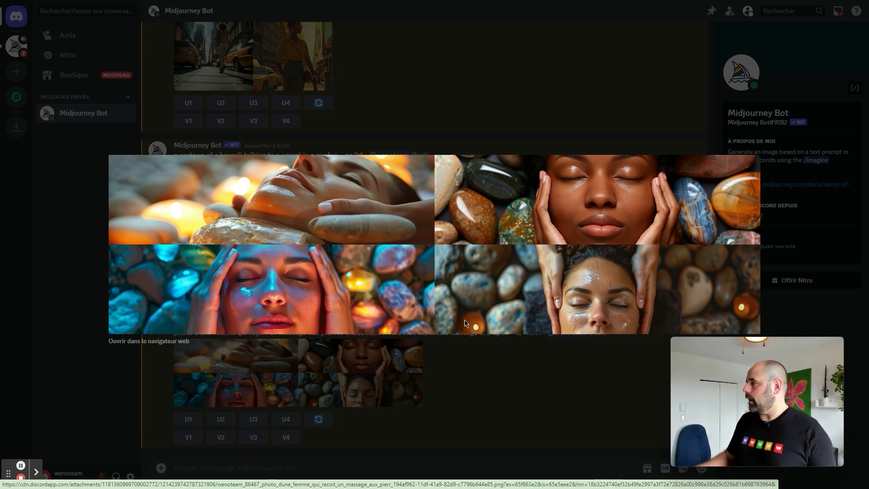
left_click(122, 343)
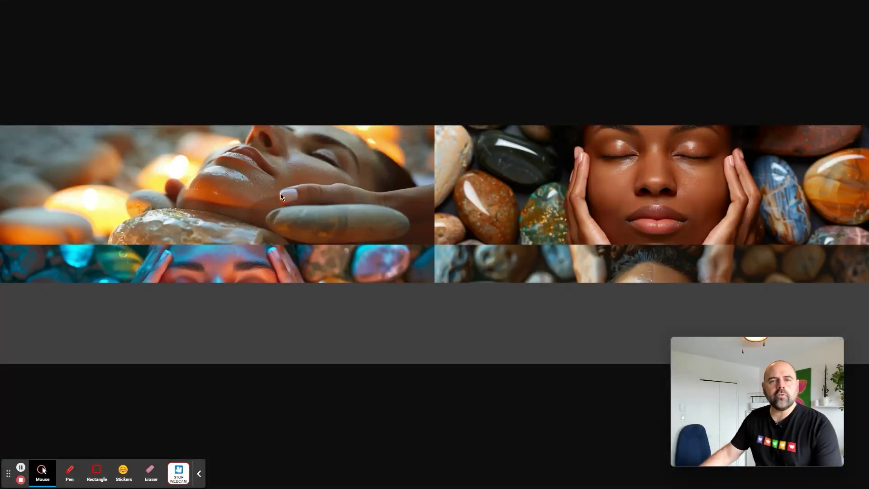
Zoom into the massage grid and examine the details of the faces, hands and stones across its images
left_click(286, 187)
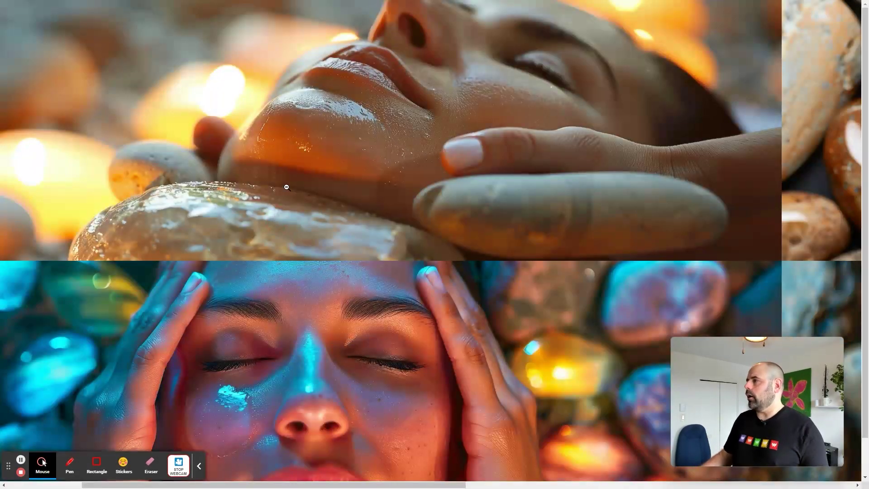
scroll(415, 186, "left", 3)
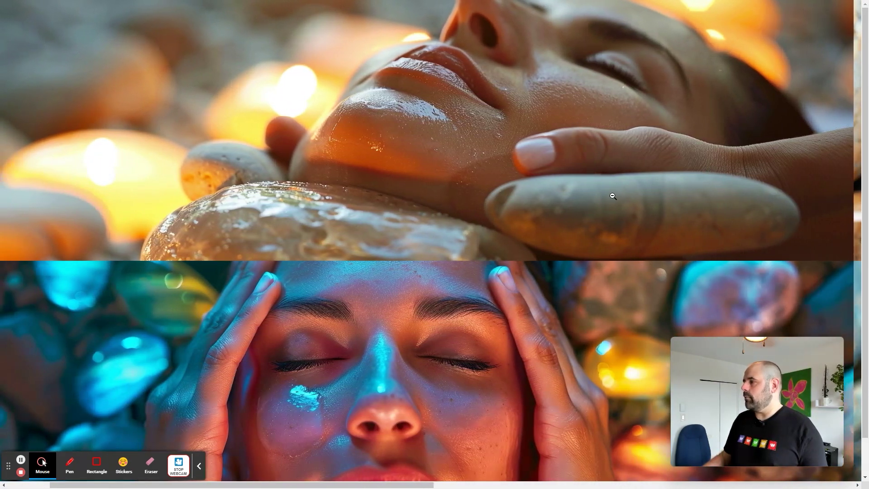
scroll(643, 198, "down", 1)
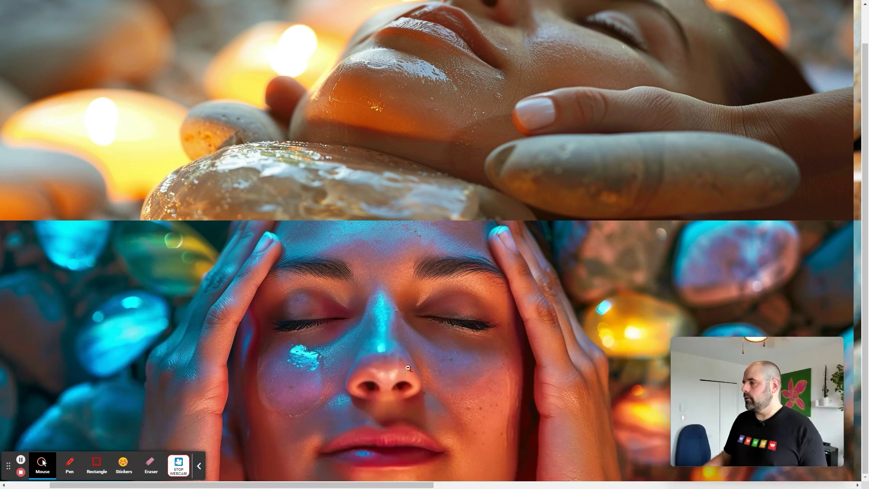
left_click(198, 466)
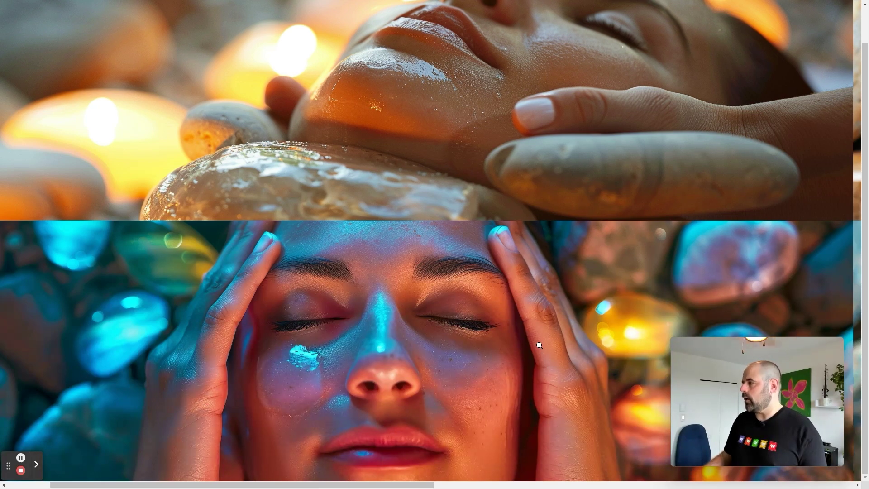
scroll(539, 346, "right", 10)
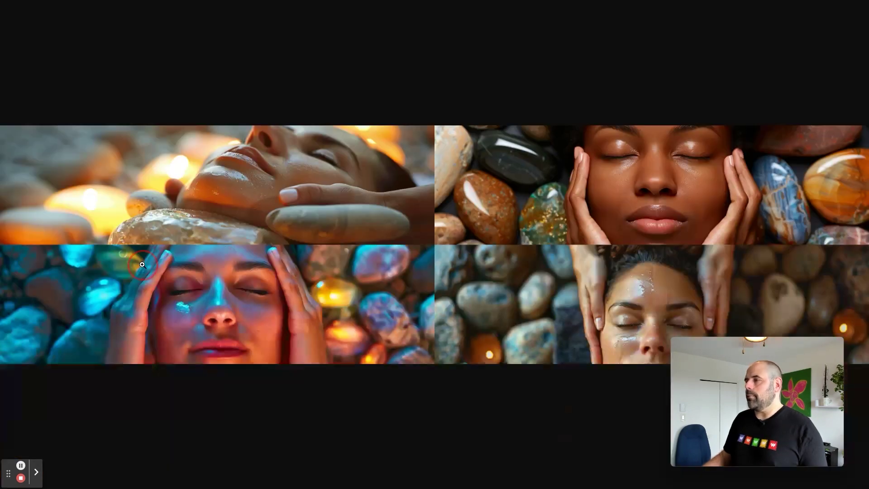
left_click(255, 81)
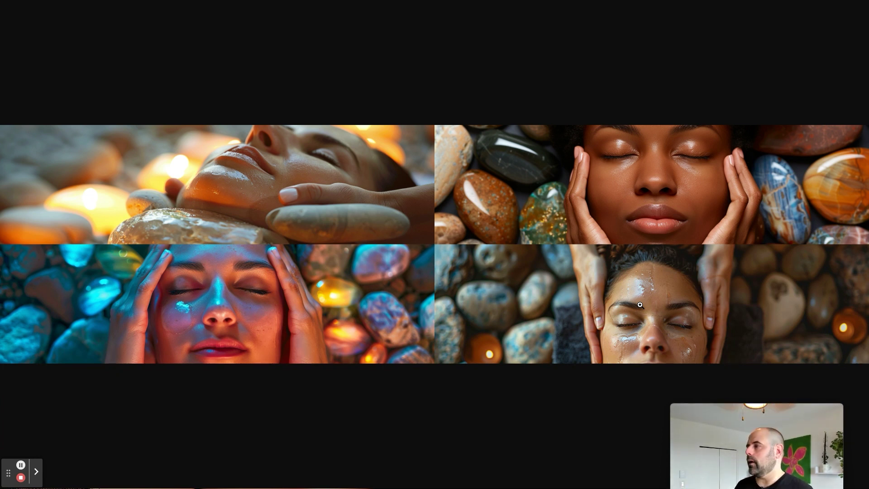
left_click(511, 300)
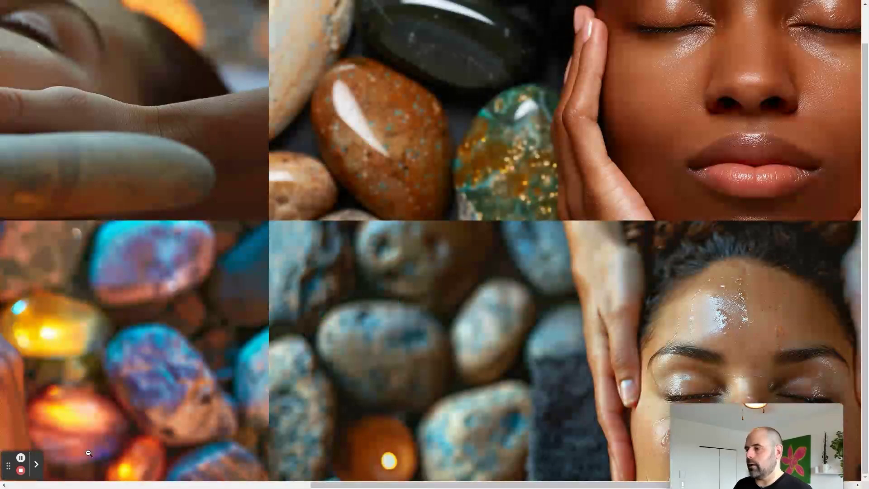
left_click(363, 370)
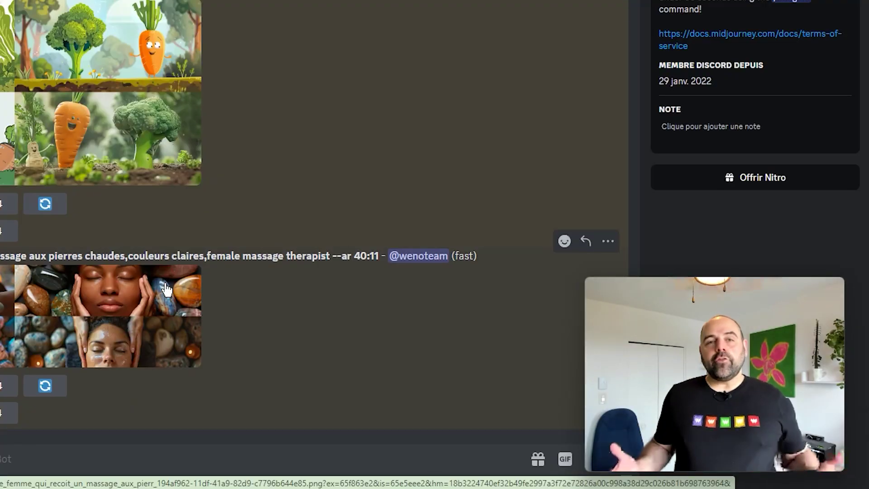